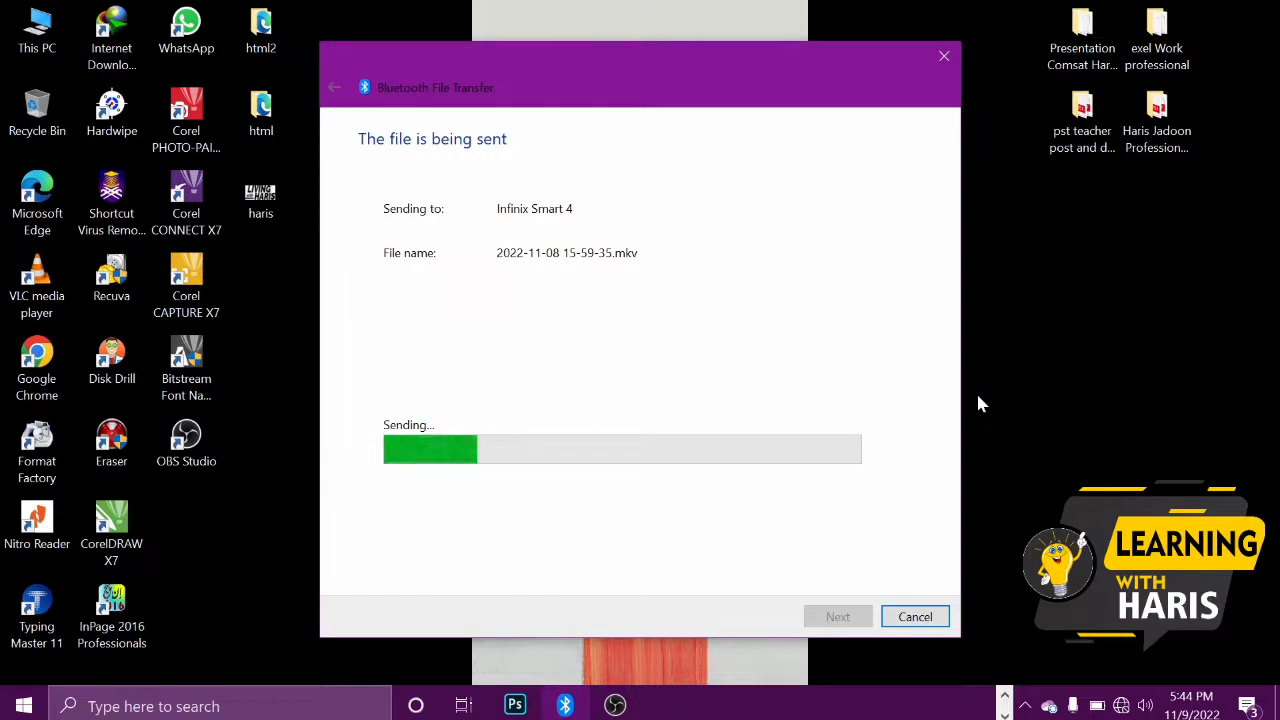
Switch to Word and fill the blank document with sample paragraphs using =rand(12)
{"action": "left_click", "coordinate": [1005, 696]}
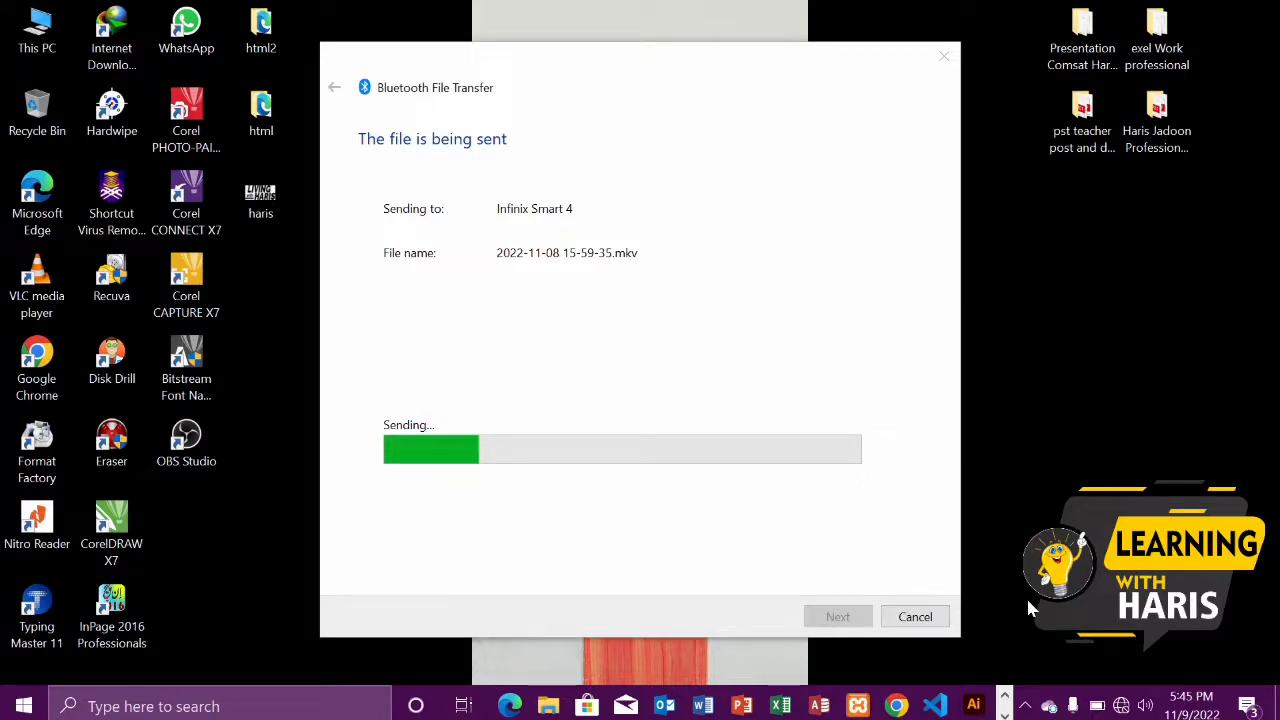
{"action": "left_click", "coordinate": [703, 706]}
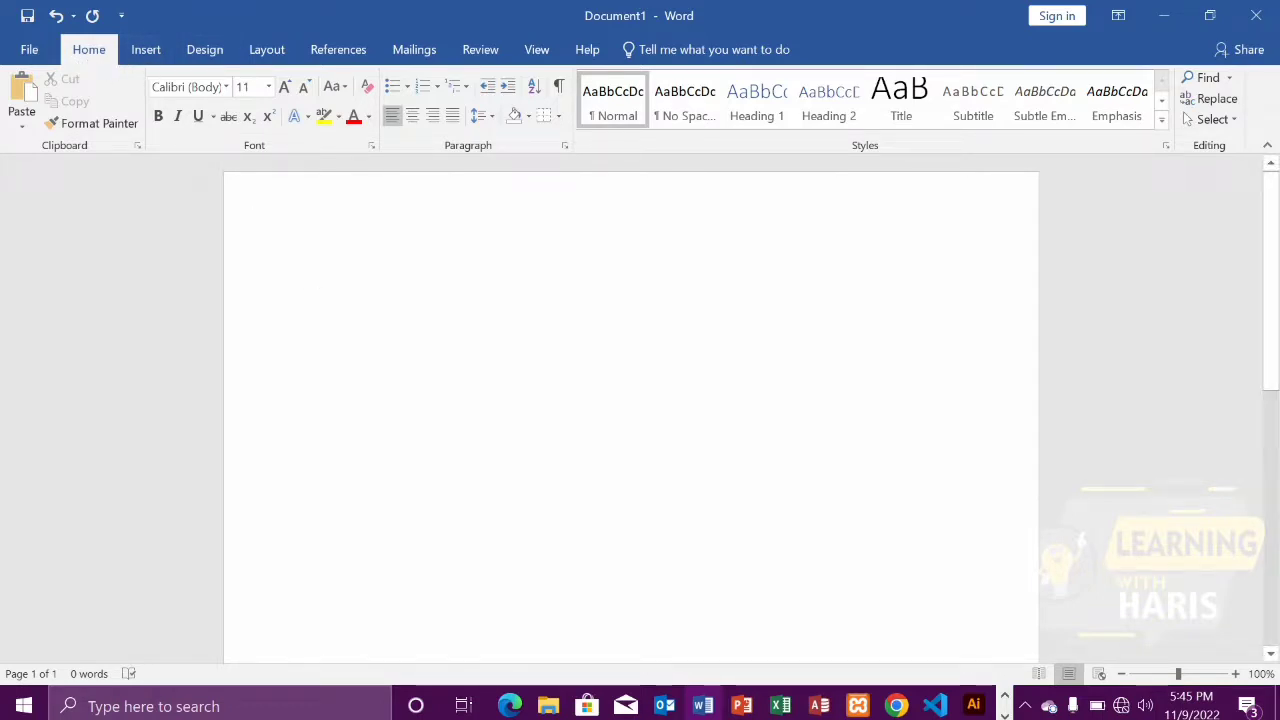
{"action": "type", "text": "=rand("}
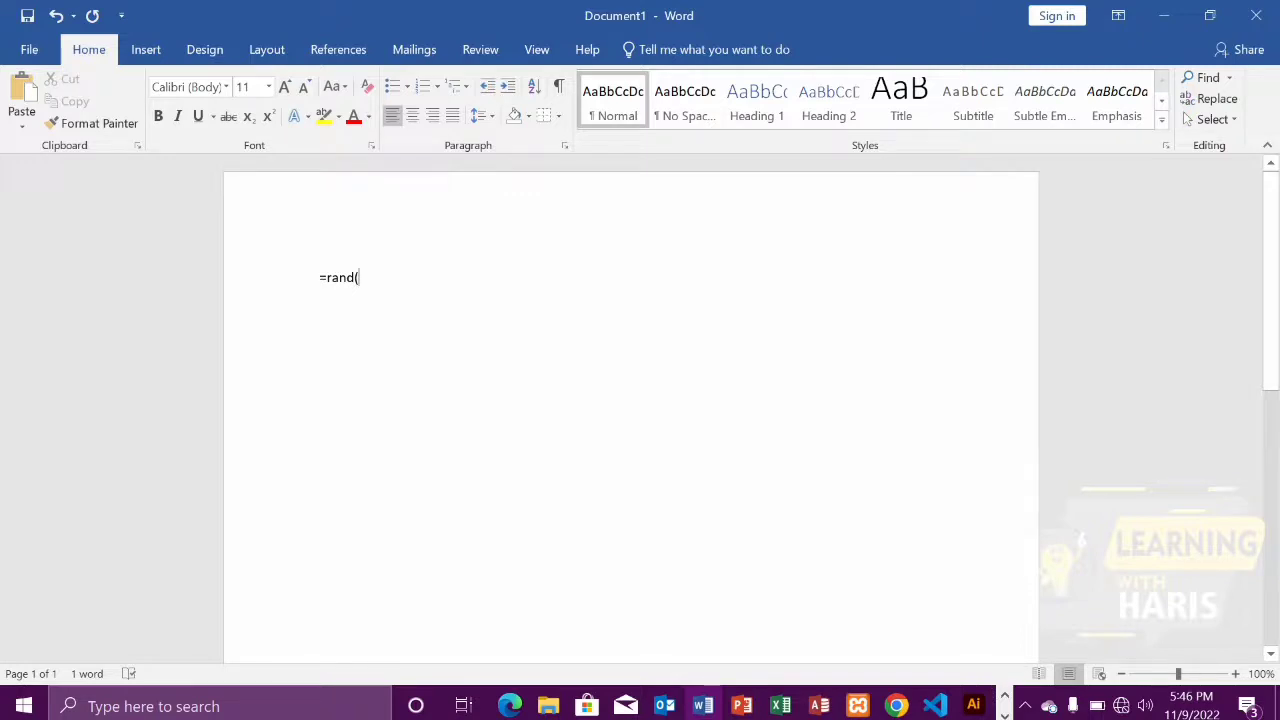
{"action": "type", "text": "12"}
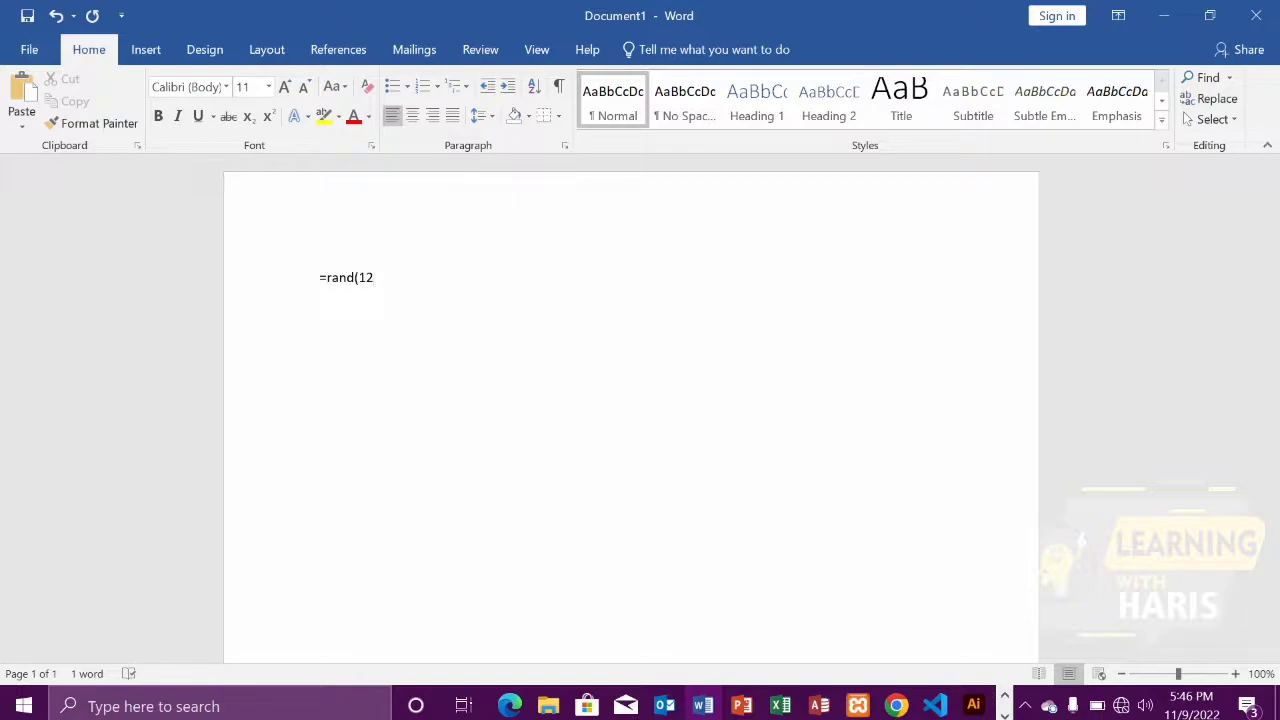
{"action": "key", "text": "Return"}
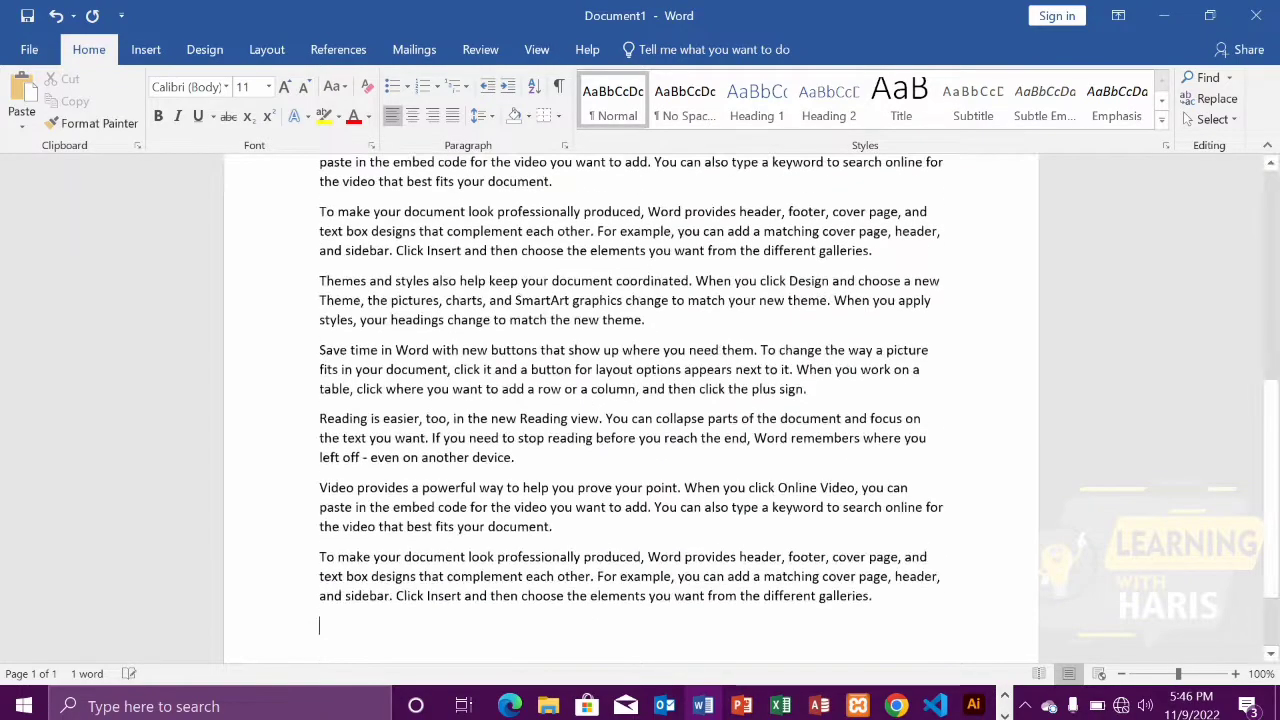
{"action": "scroll", "coordinate": [630, 400], "scroll_direction": "up", "scroll_amount": 8}
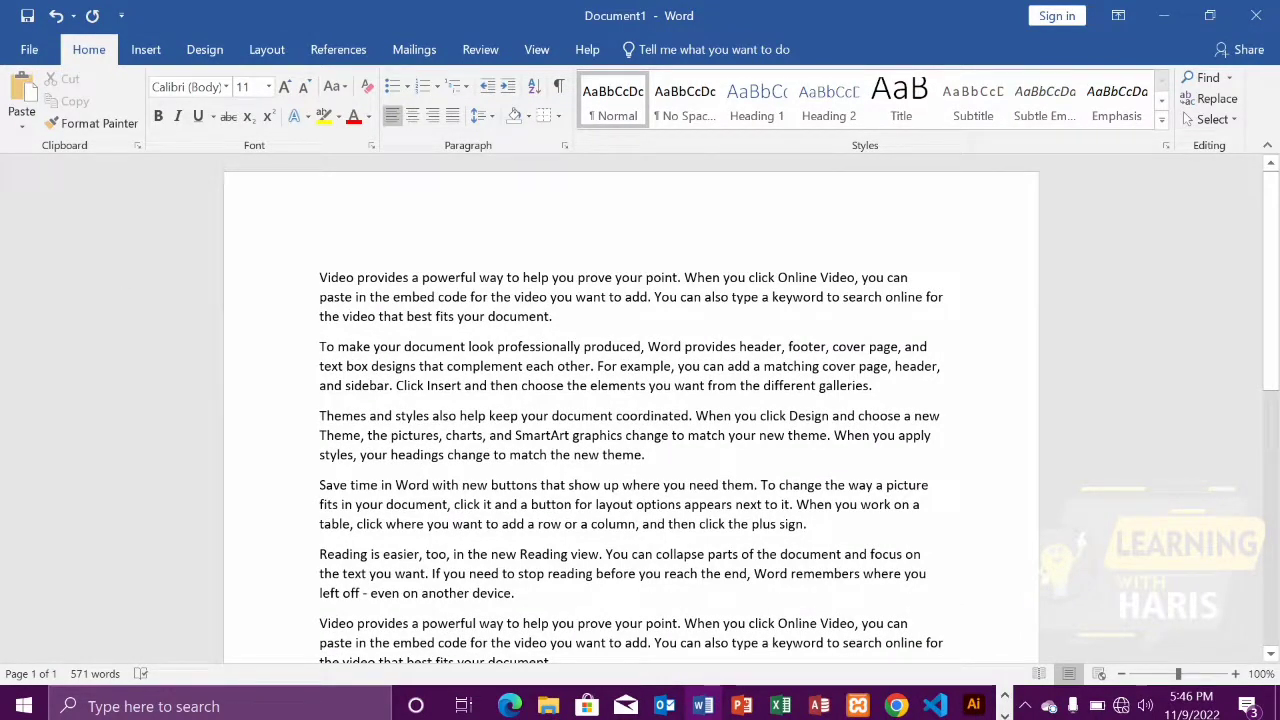
{"action": "left_click_drag", "start_coordinate": [319, 278], "coordinate": [560, 316]}
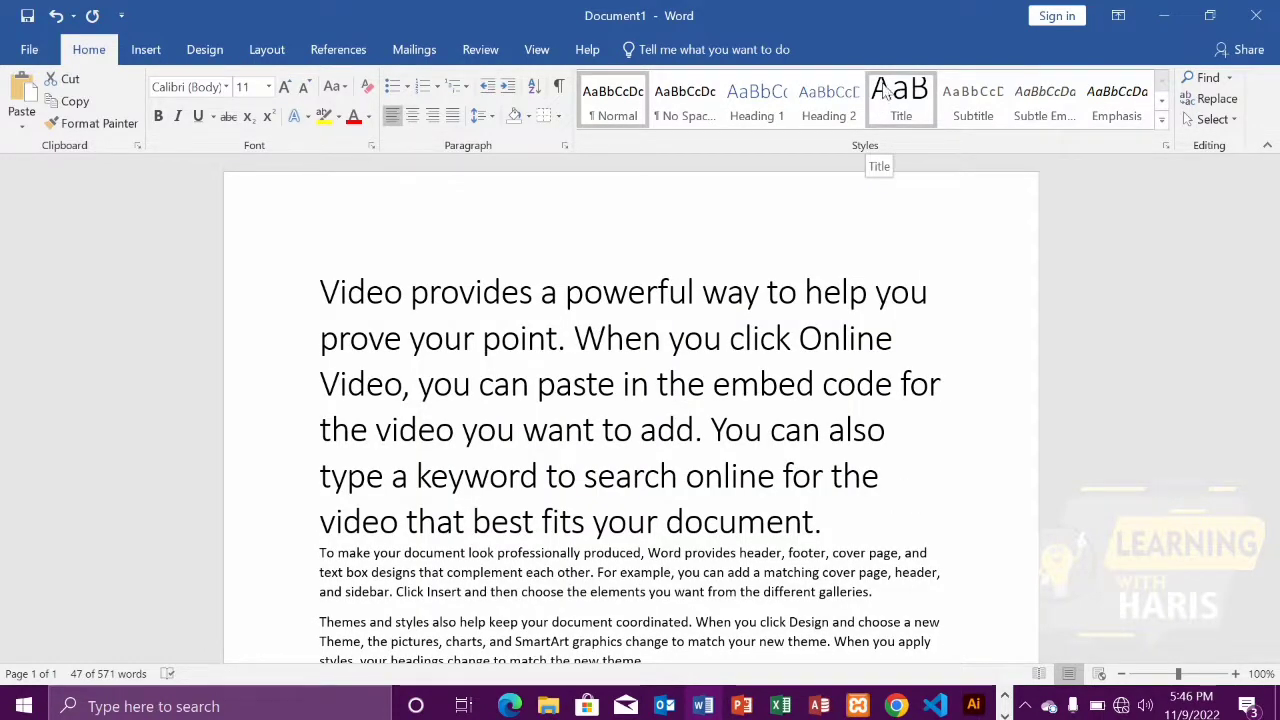
{"action": "left_click", "coordinate": [24, 128]}
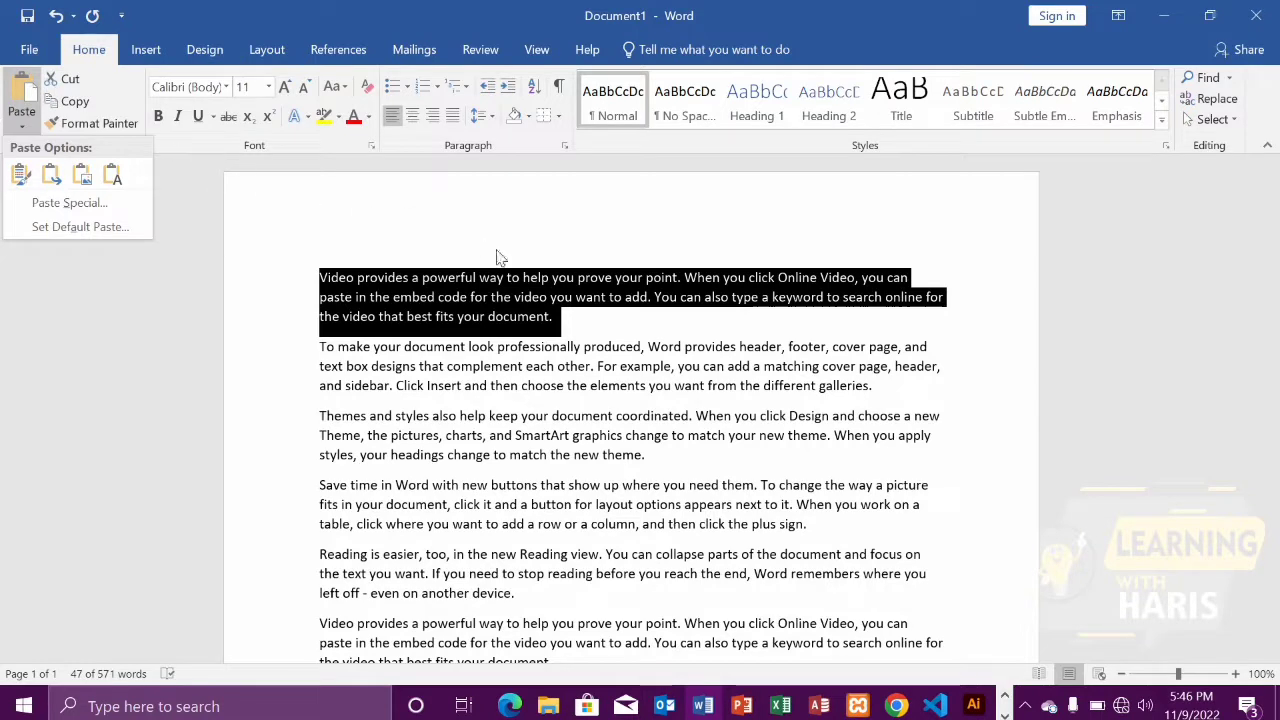
{"action": "key", "text": "Escape"}
{"action": "left_click", "coordinate": [575, 325]}
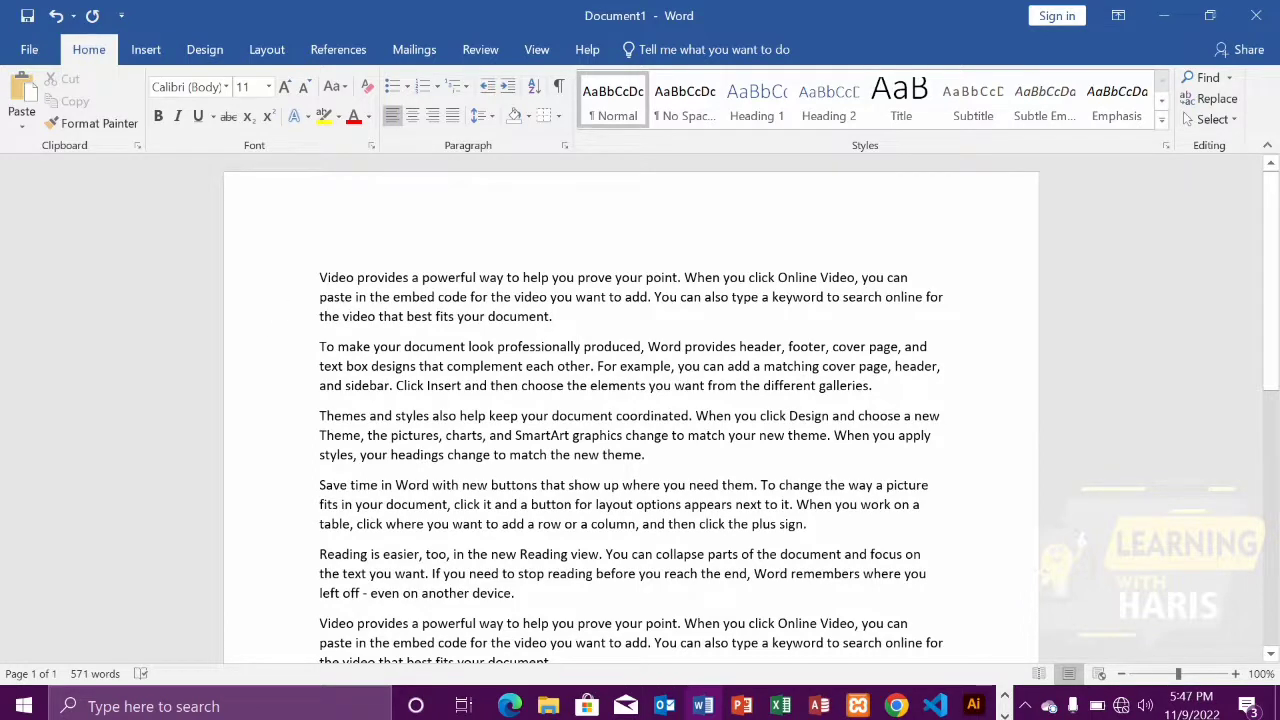
Format the first paragraph in Algerian at size 20 and justify it
{"action": "left_click_drag", "start_coordinate": [319, 277], "coordinate": [568, 318]}
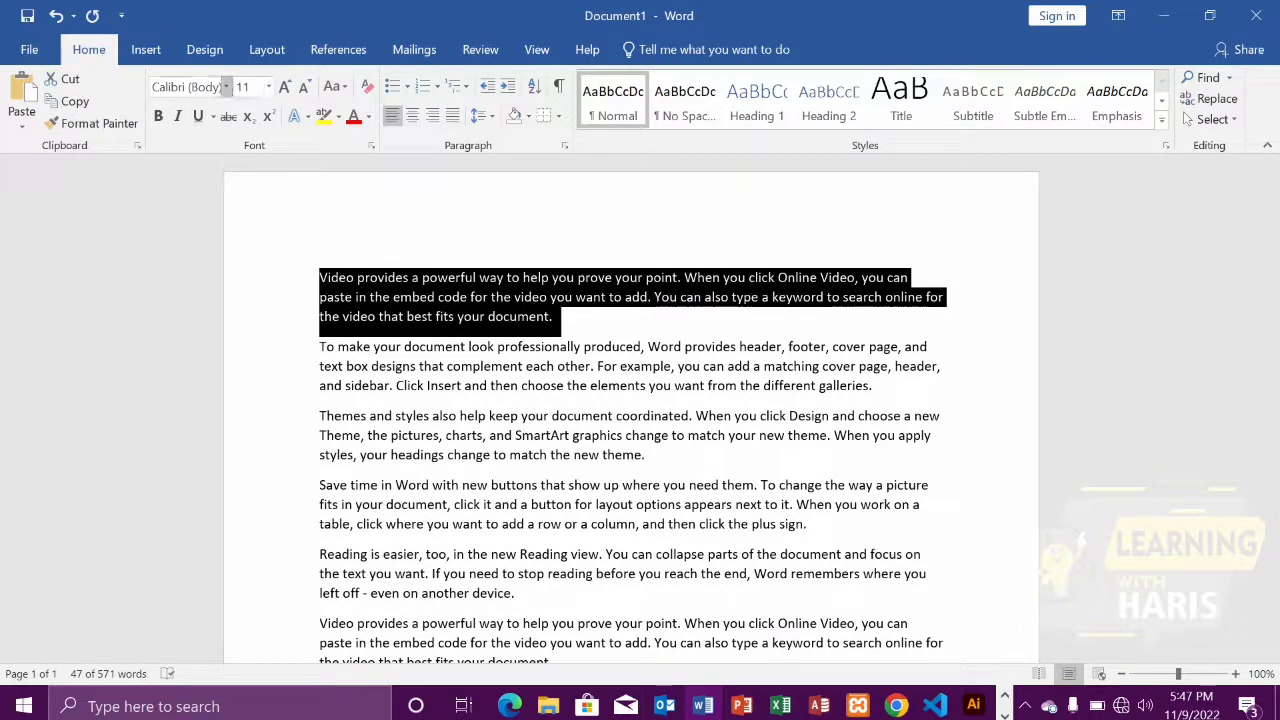
{"action": "left_click", "coordinate": [226, 87]}
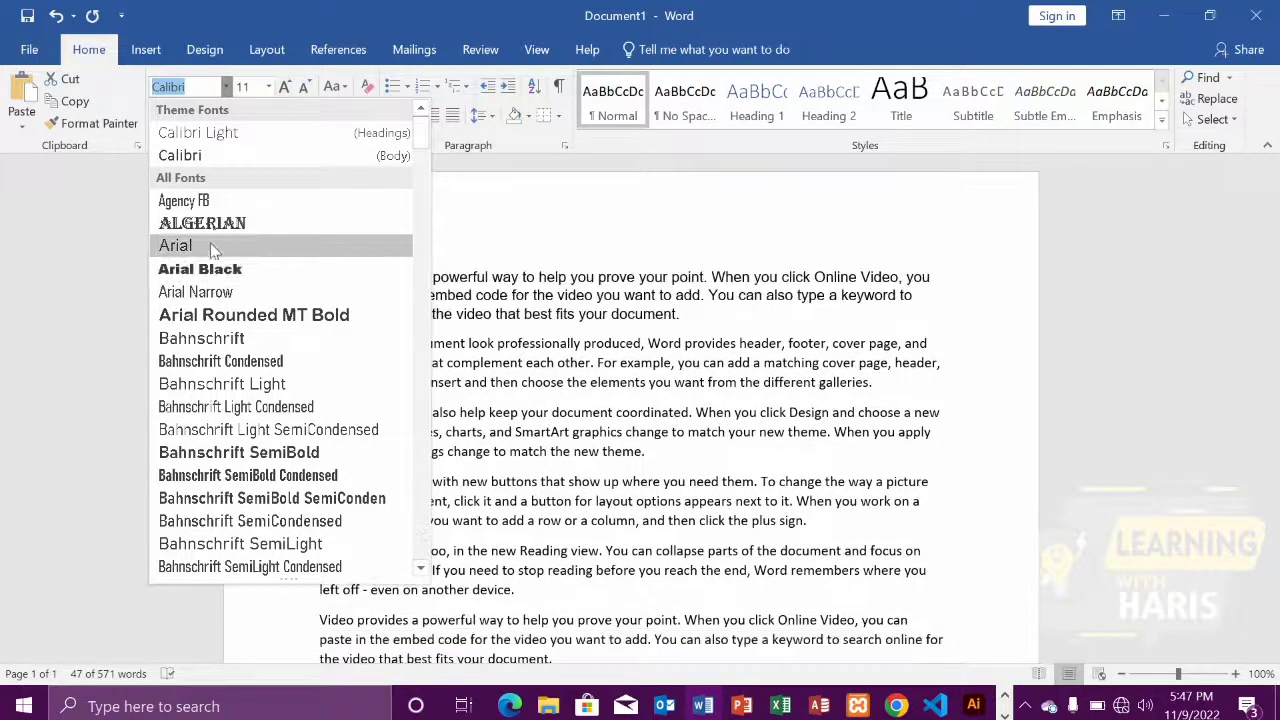
{"action": "left_click", "coordinate": [209, 234]}
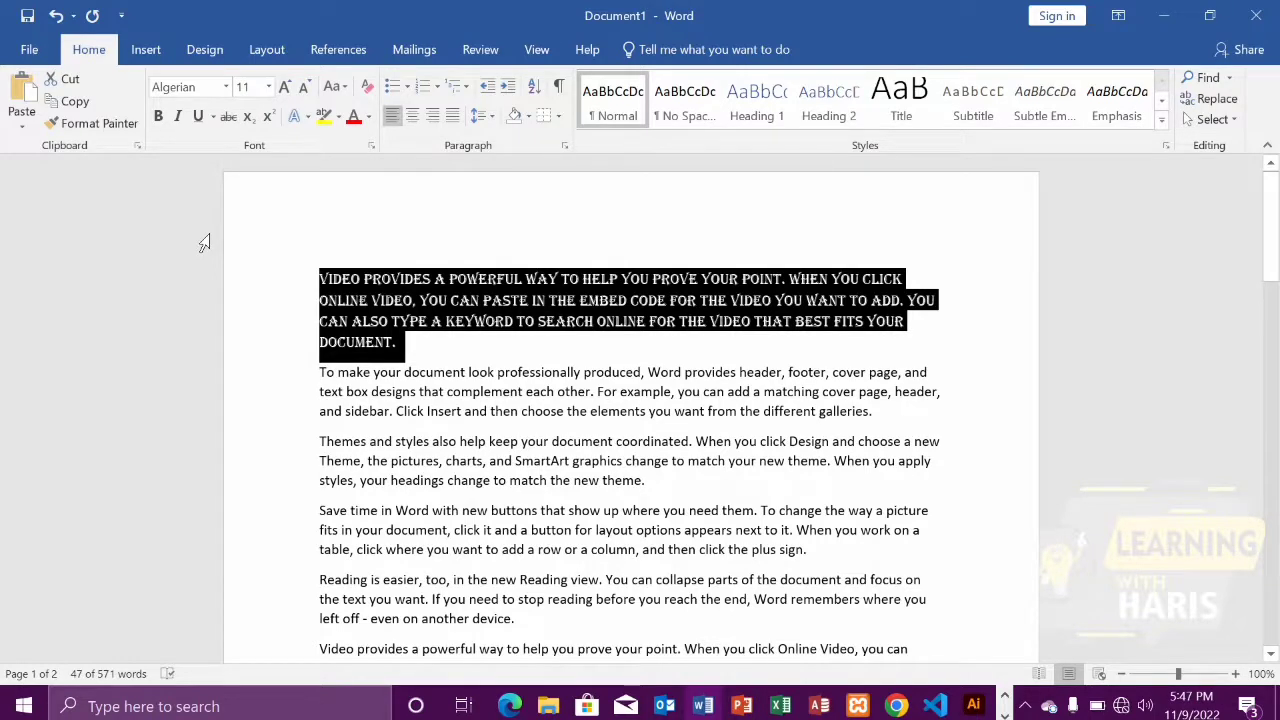
{"action": "left_click", "coordinate": [268, 88]}
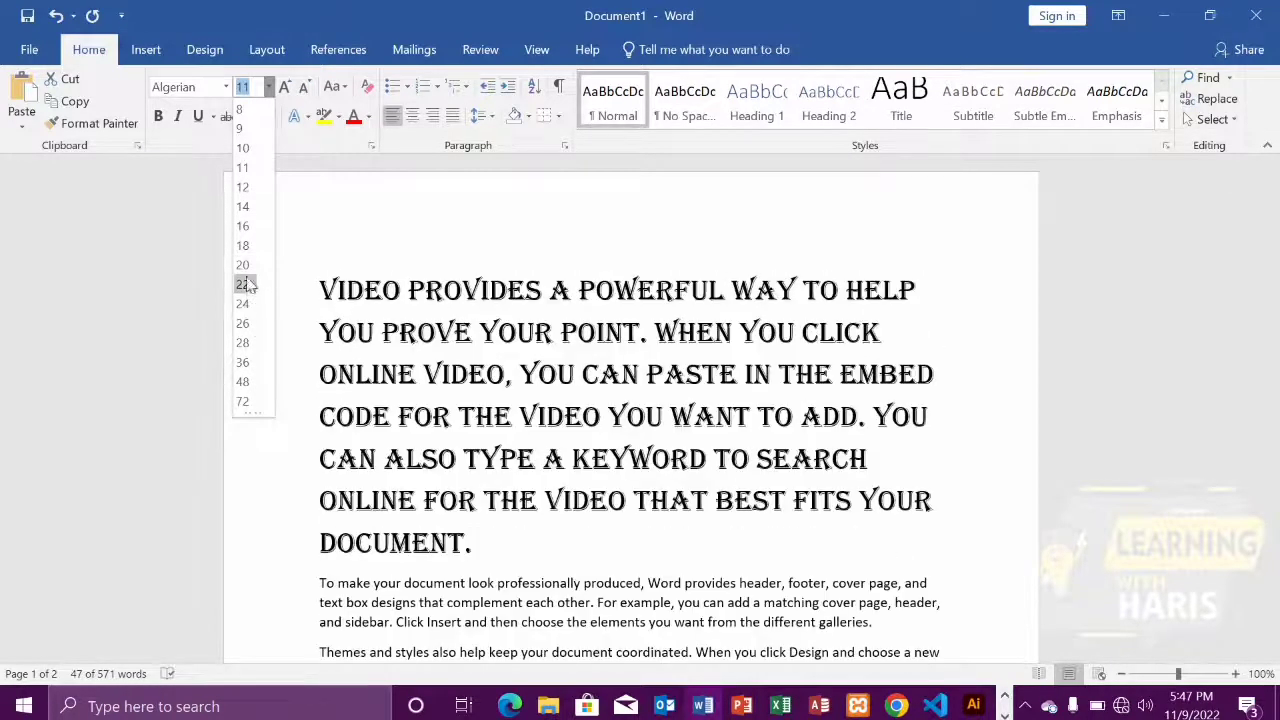
{"action": "left_click", "coordinate": [243, 264]}
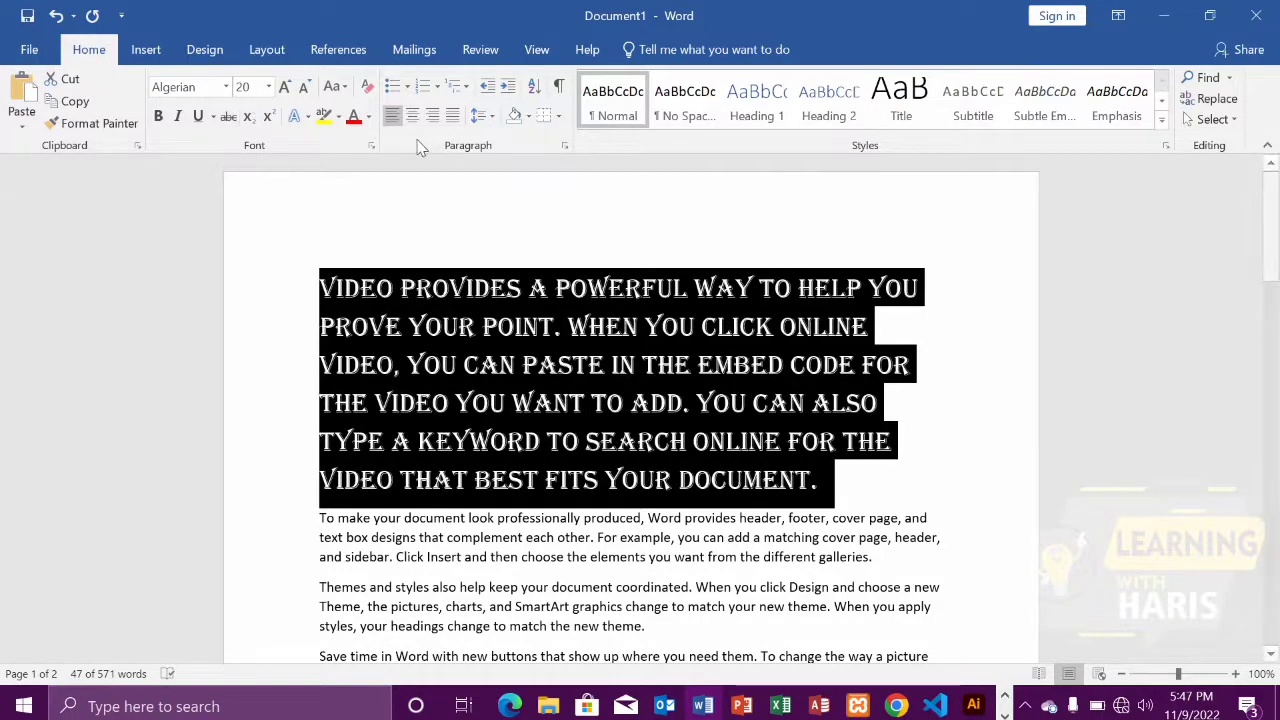
{"action": "left_click", "coordinate": [452, 115]}
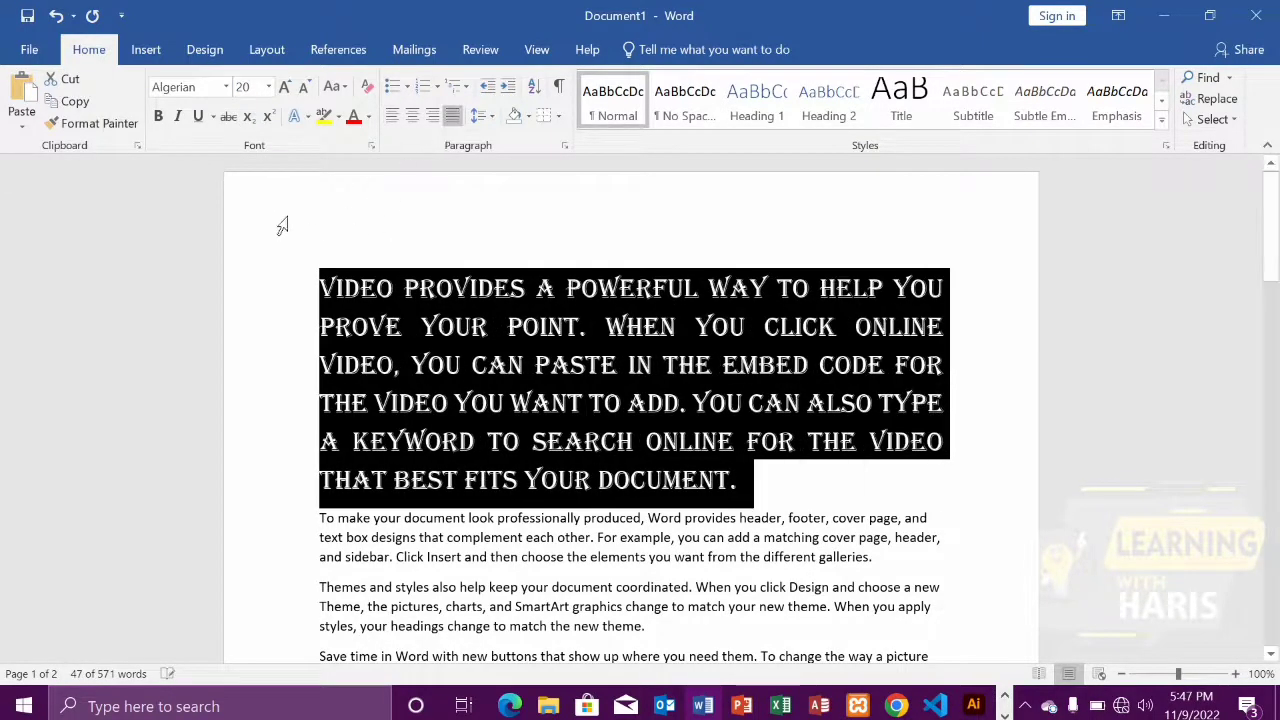
Try growing the first paragraph's font one size to 22 and shrinking it back to 20 several times
{"action": "left_click", "coordinate": [285, 90]}
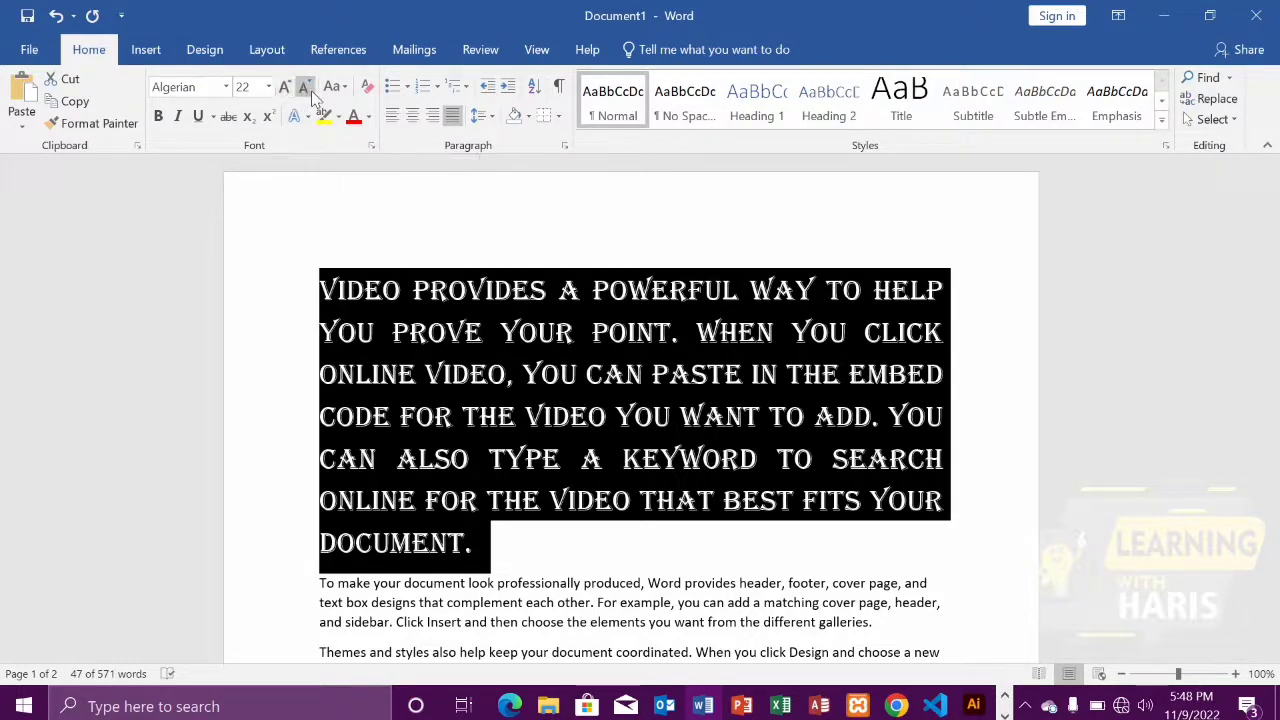
{"action": "left_click", "coordinate": [311, 91]}
{"action": "left_click", "coordinate": [289, 89]}
{"action": "left_click", "coordinate": [306, 89]}
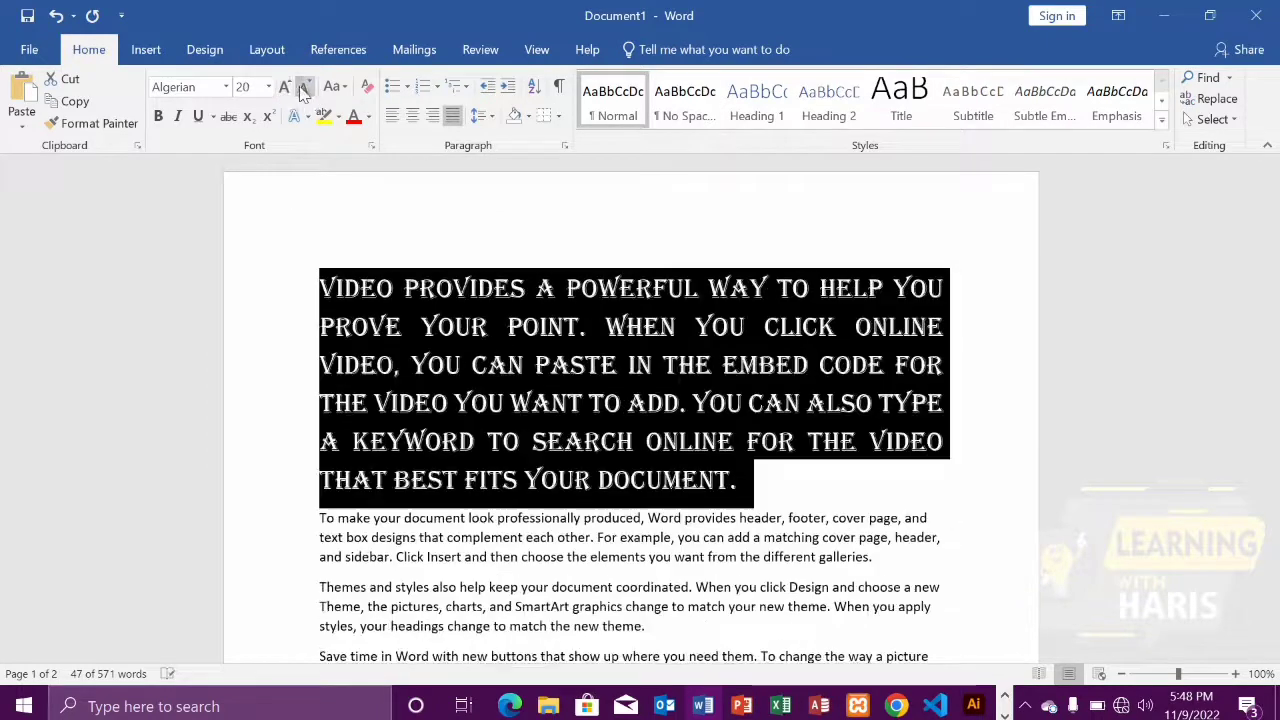
{"action": "left_click", "coordinate": [289, 87]}
{"action": "left_click", "coordinate": [305, 89]}
Make the first paragraph bold, italic and underlined
{"action": "left_click", "coordinate": [226, 88]}
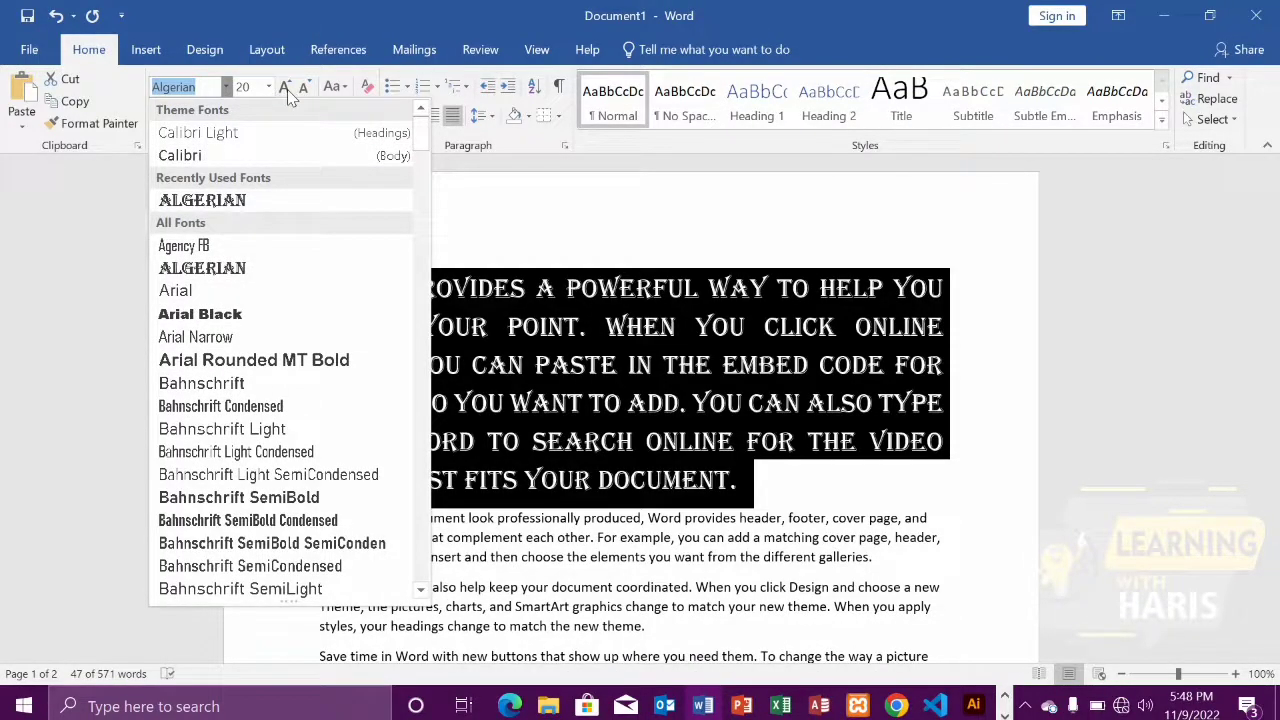
{"action": "left_click", "coordinate": [487, 206]}
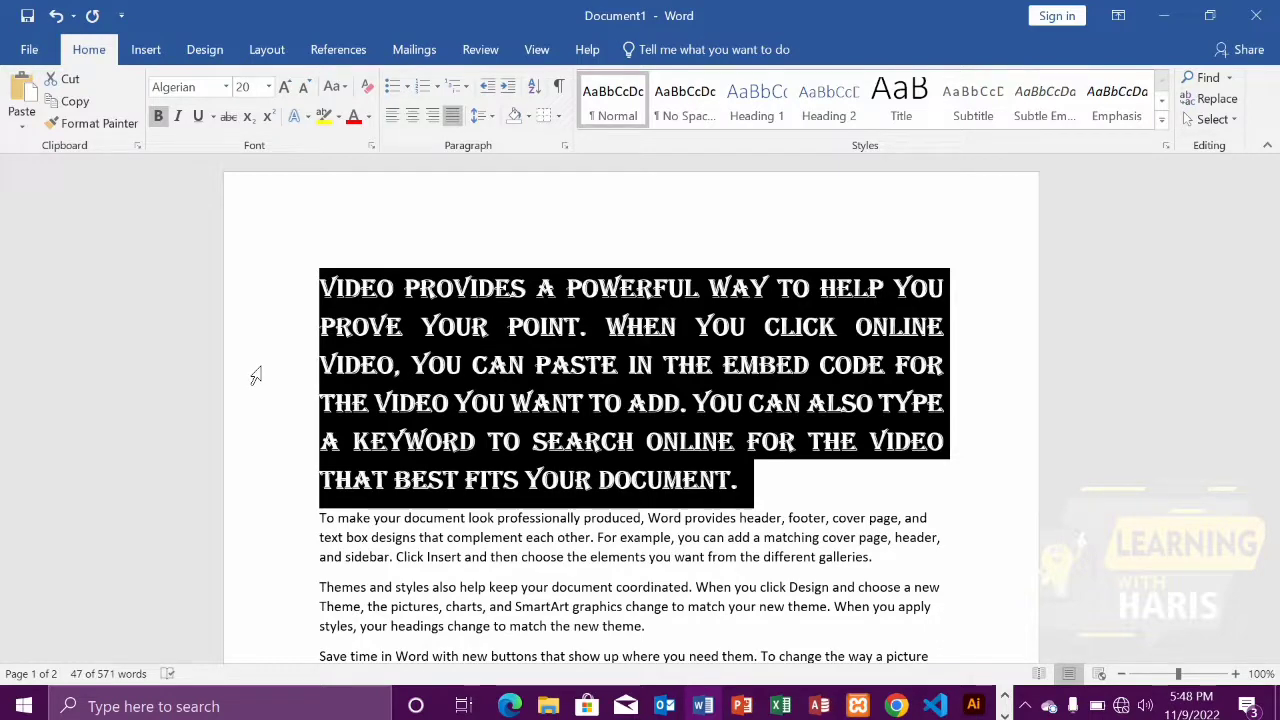
{"action": "left_click", "coordinate": [185, 120]}
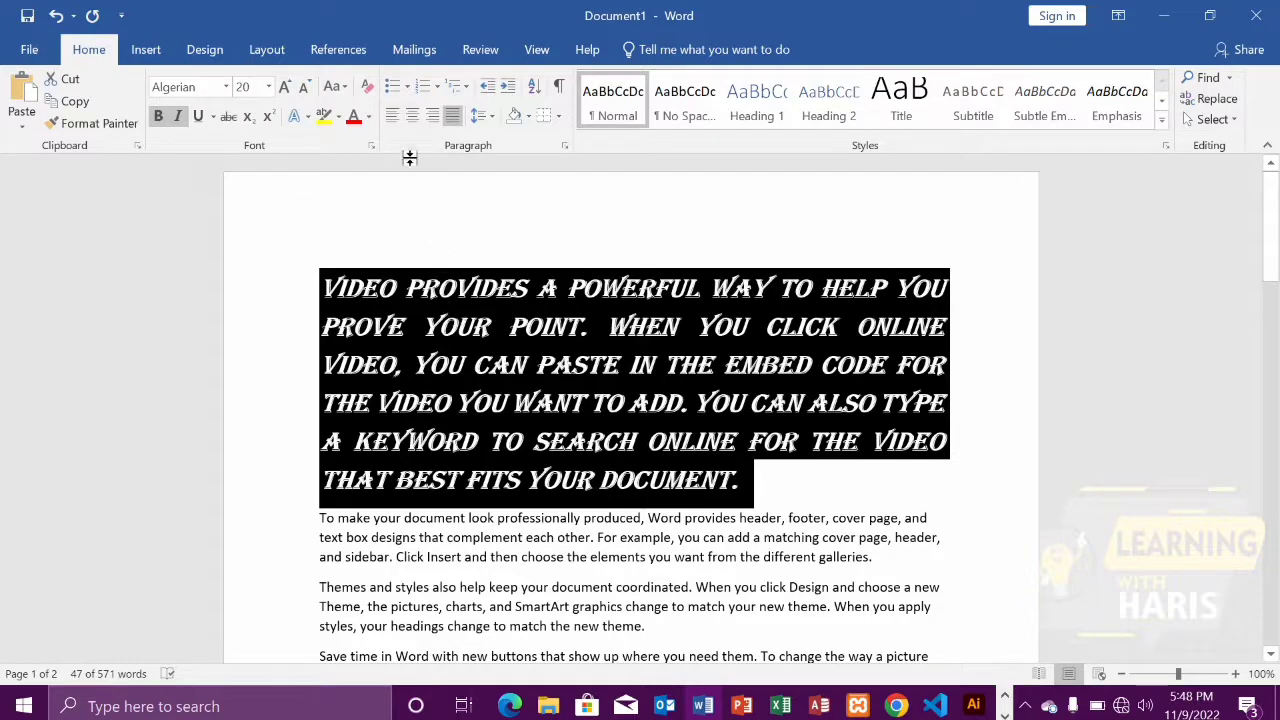
{"action": "left_click", "coordinate": [198, 118]}
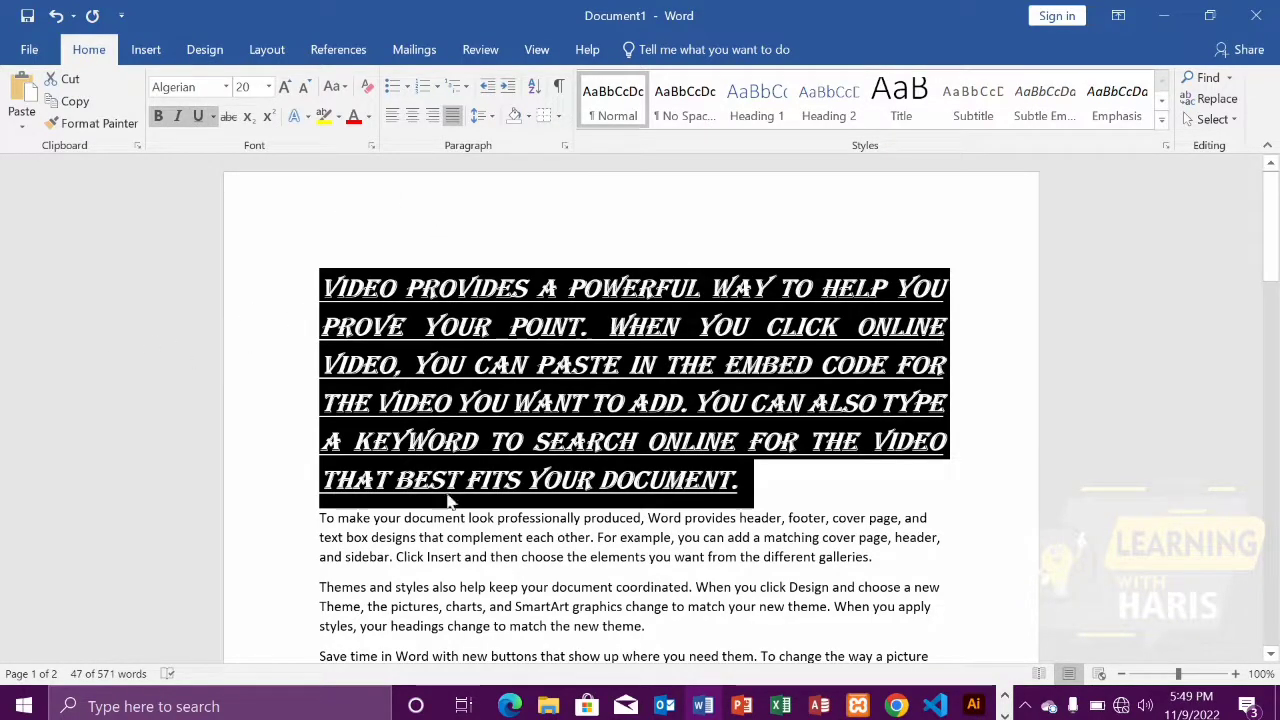
{"action": "left_click", "coordinate": [756, 481]}
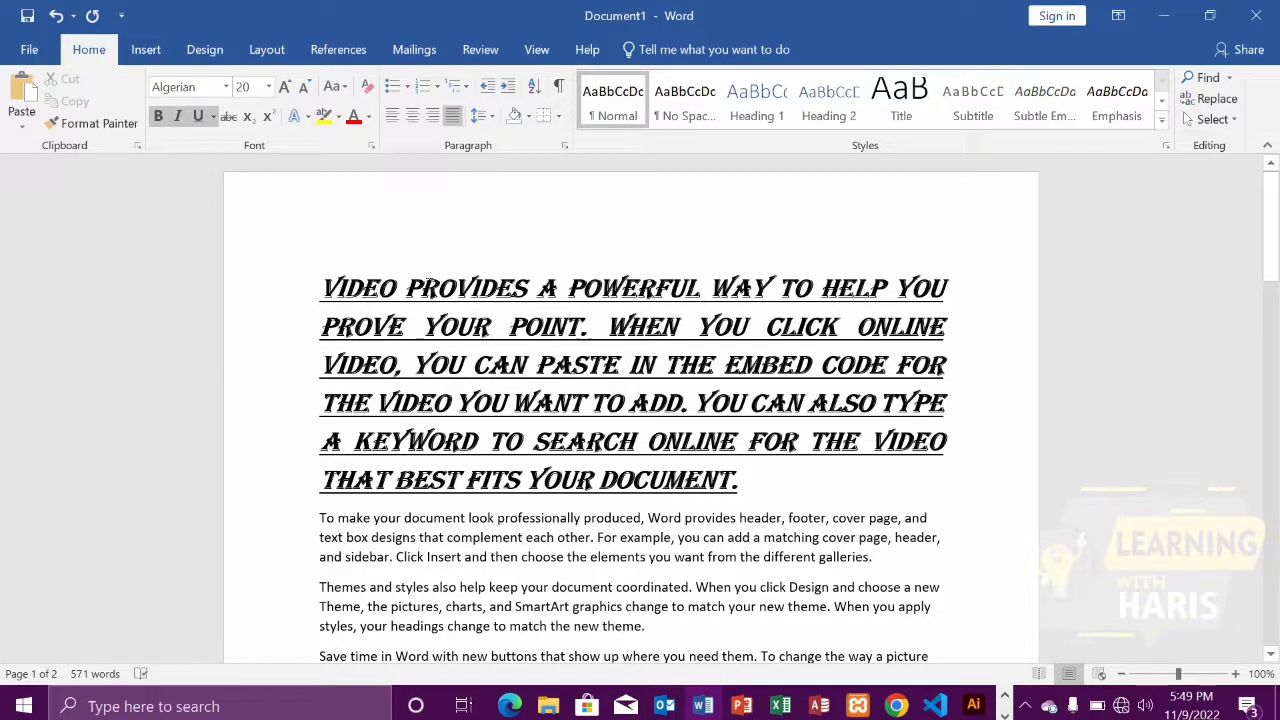
Strike through "prove your point." and the word "provides" in the first paragraph
{"action": "left_click_drag", "start_coordinate": [327, 287], "coordinate": [342, 340]}
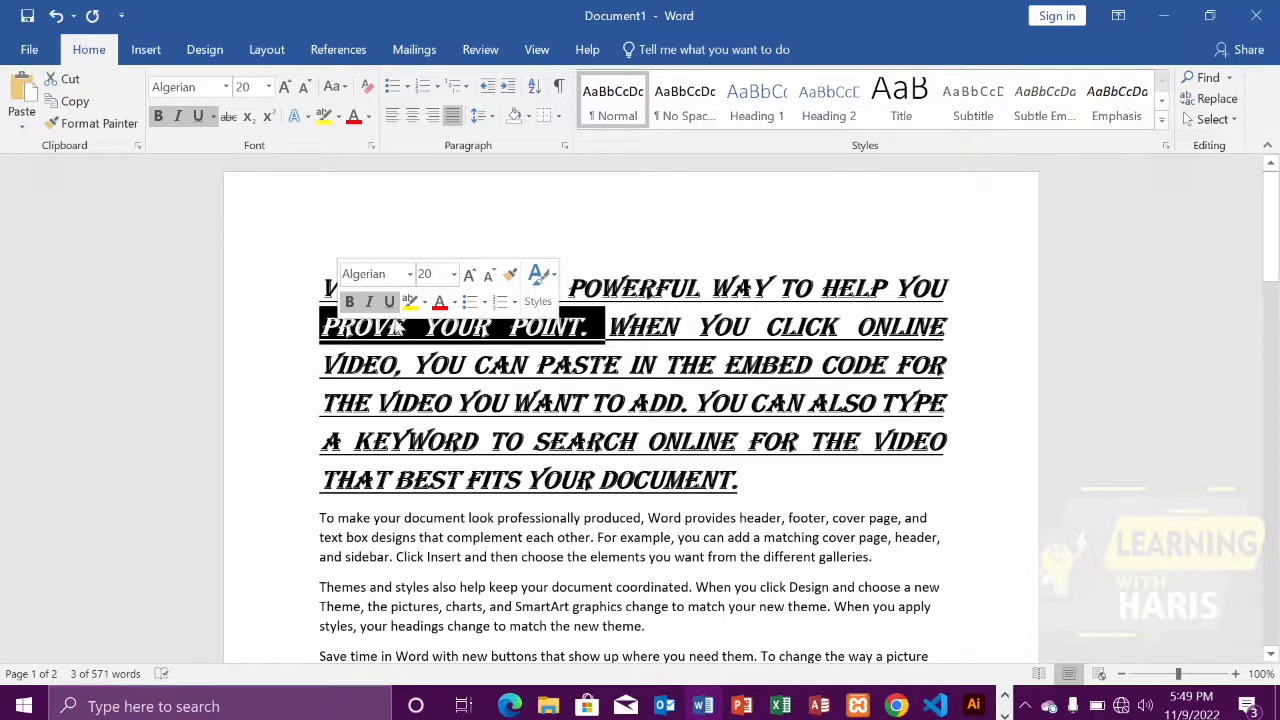
{"action": "left_click", "coordinate": [230, 118]}
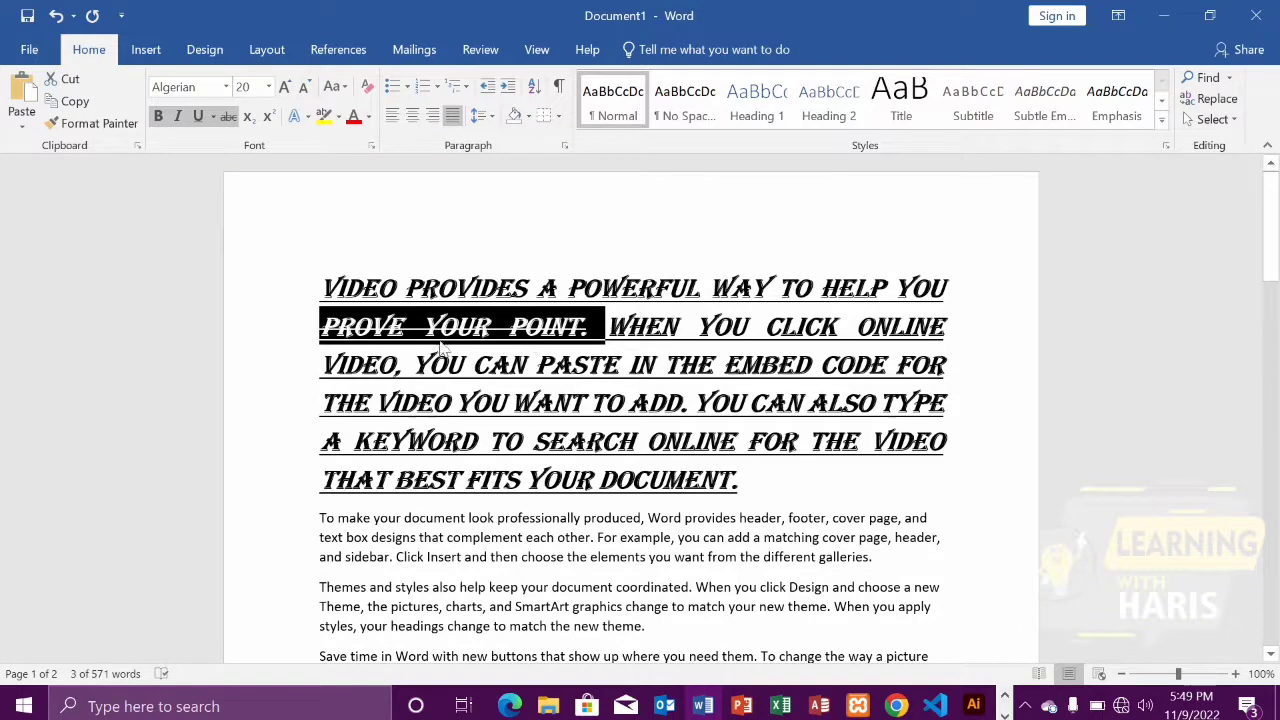
{"action": "left_click", "coordinate": [421, 278]}
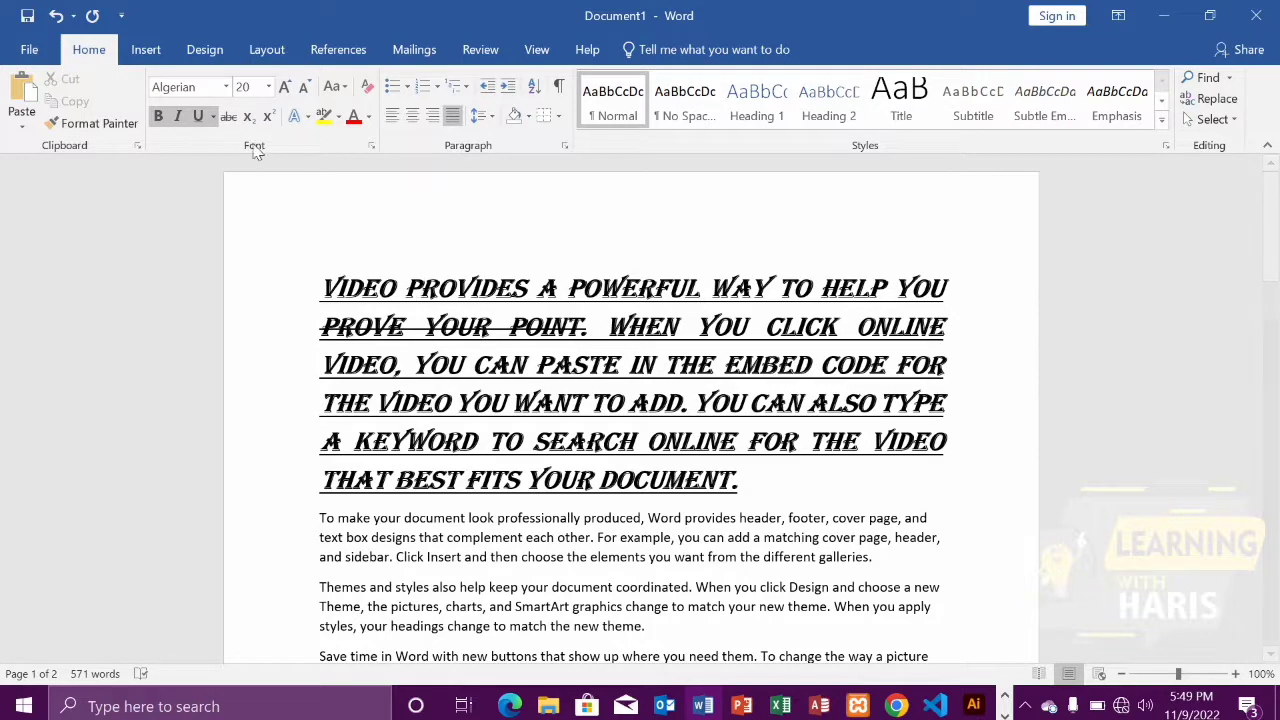
{"action": "scroll", "coordinate": [318, 318], "scroll_direction": "down", "scroll_amount": 2}
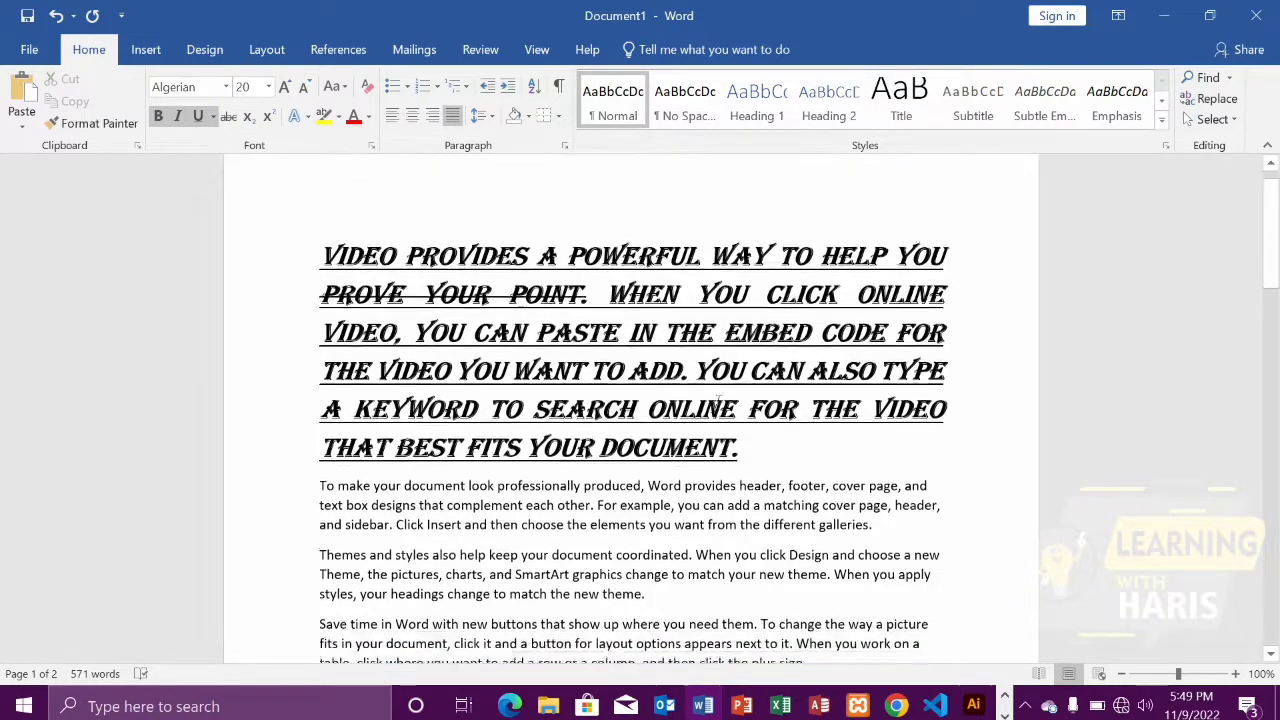
{"action": "scroll", "coordinate": [621, 366], "scroll_direction": "up", "scroll_amount": 2}
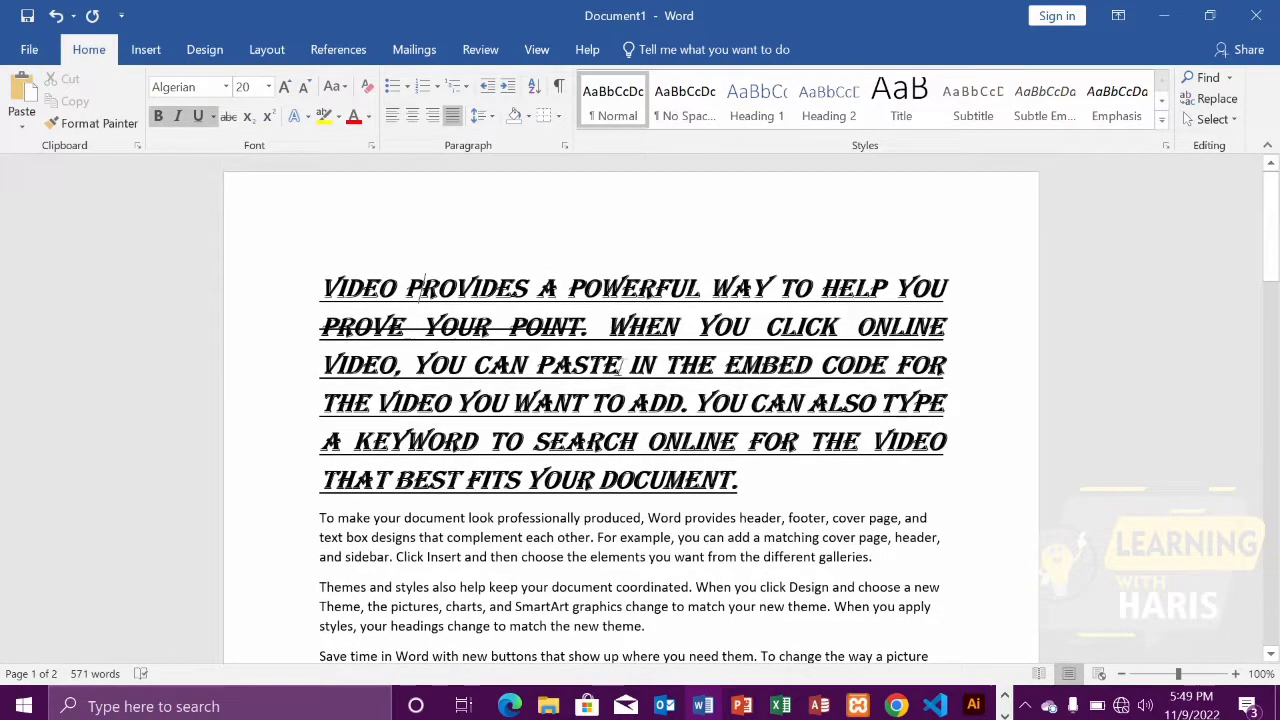
{"action": "right_click", "coordinate": [239, 129]}
{"action": "left_click", "coordinate": [229, 117]}
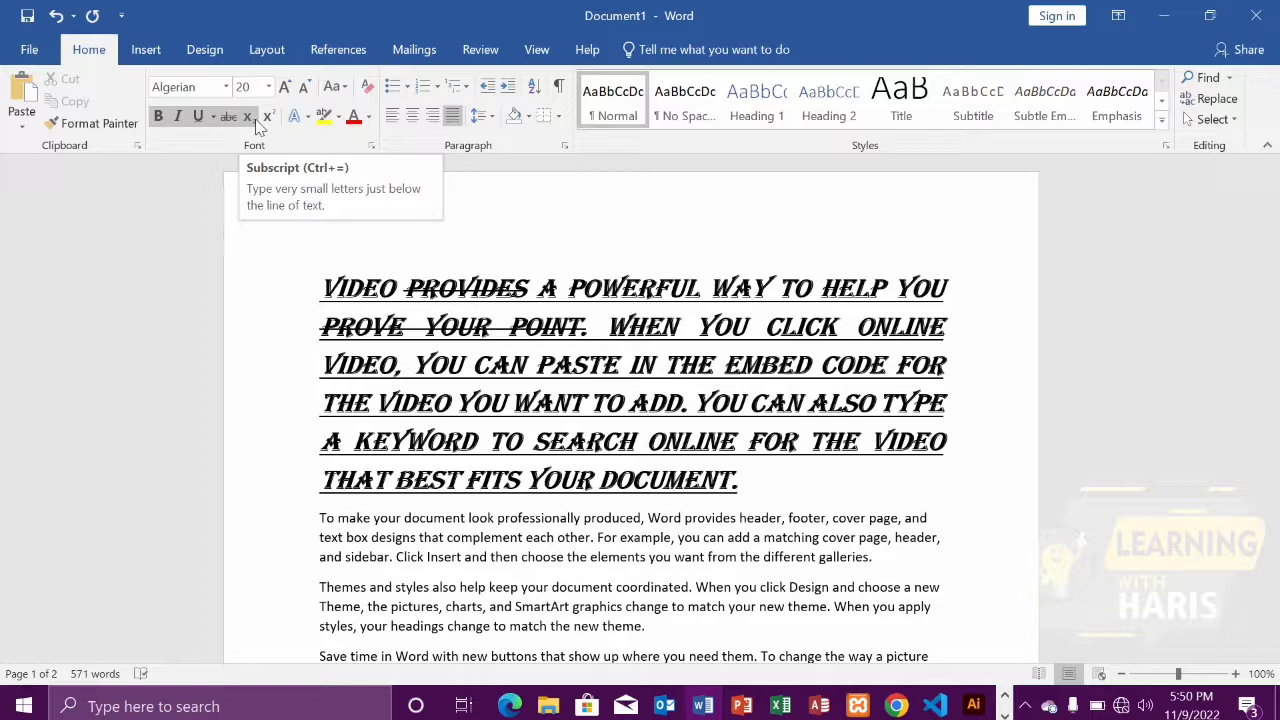
Add a new line reading H2O directly below the first paragraph
{"action": "left_click", "coordinate": [776, 500]}
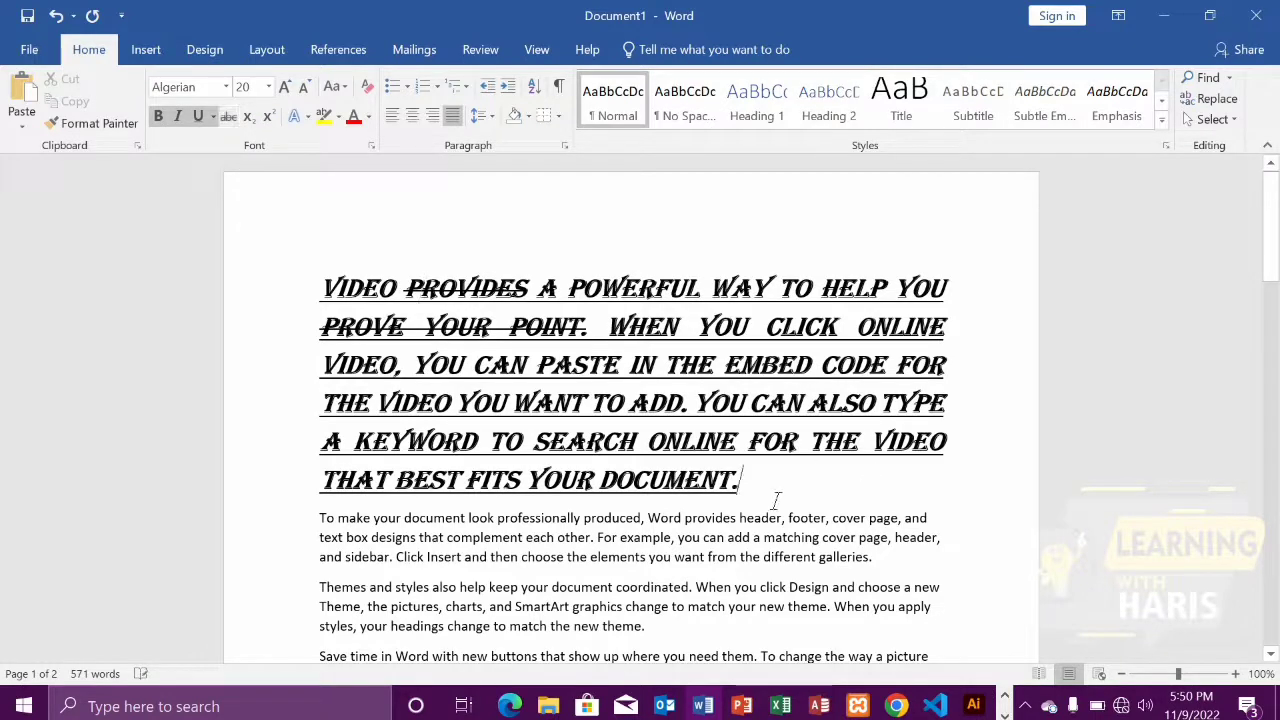
{"action": "key", "text": "Return"}
{"action": "type", "text": "H"}
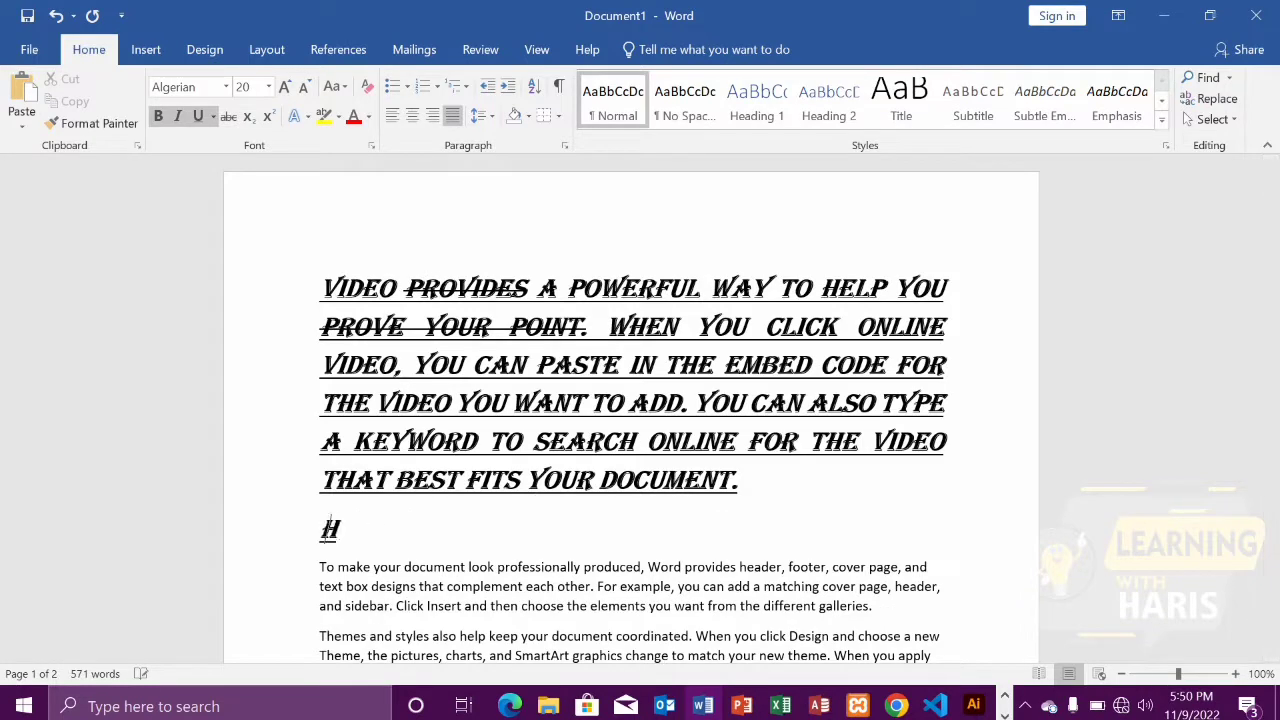
{"action": "type", "text": "2O"}
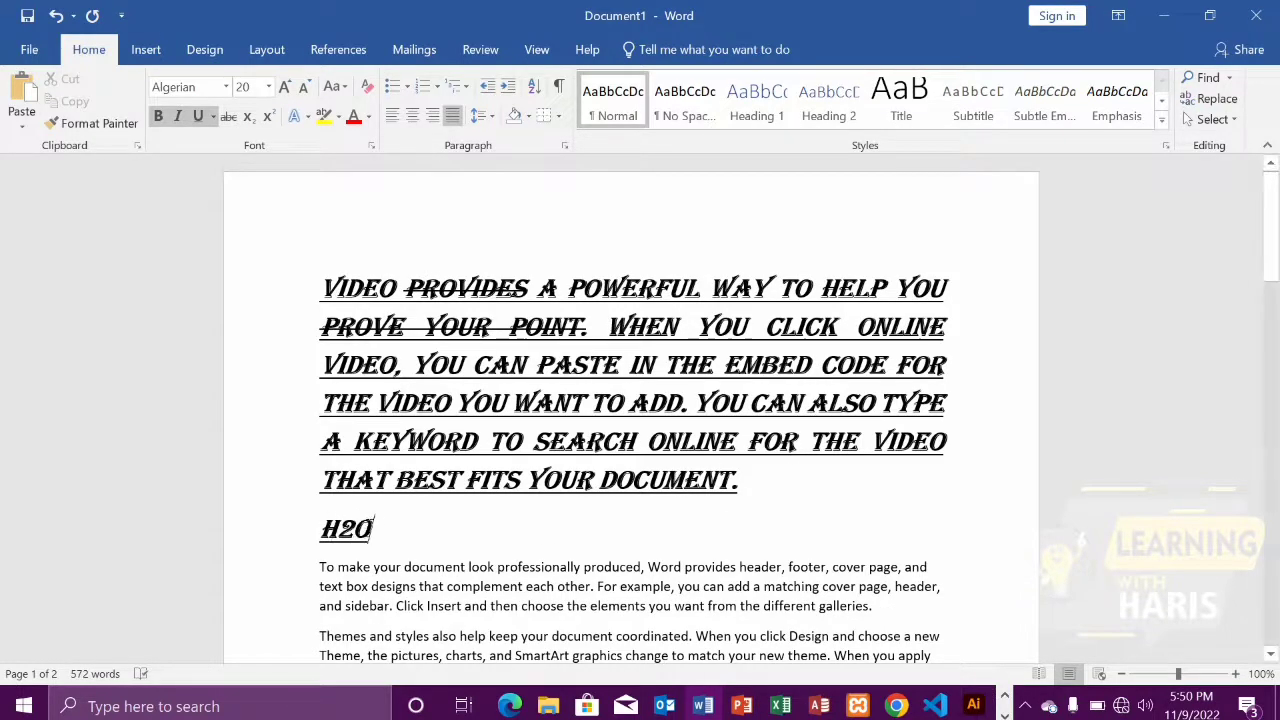
Format the 2 in H2O as subscript
{"action": "left_click_drag", "start_coordinate": [352, 528], "coordinate": [337, 528]}
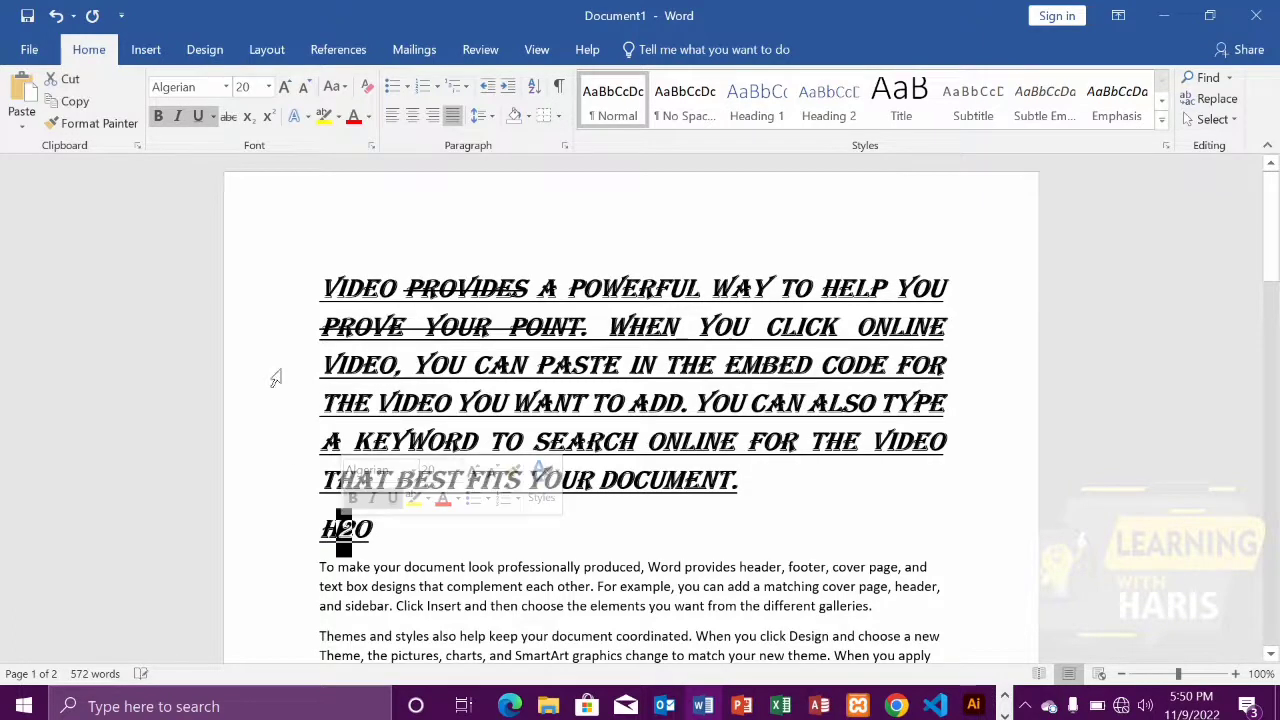
{"action": "left_click", "coordinate": [247, 117]}
{"action": "left_click", "coordinate": [366, 528]}
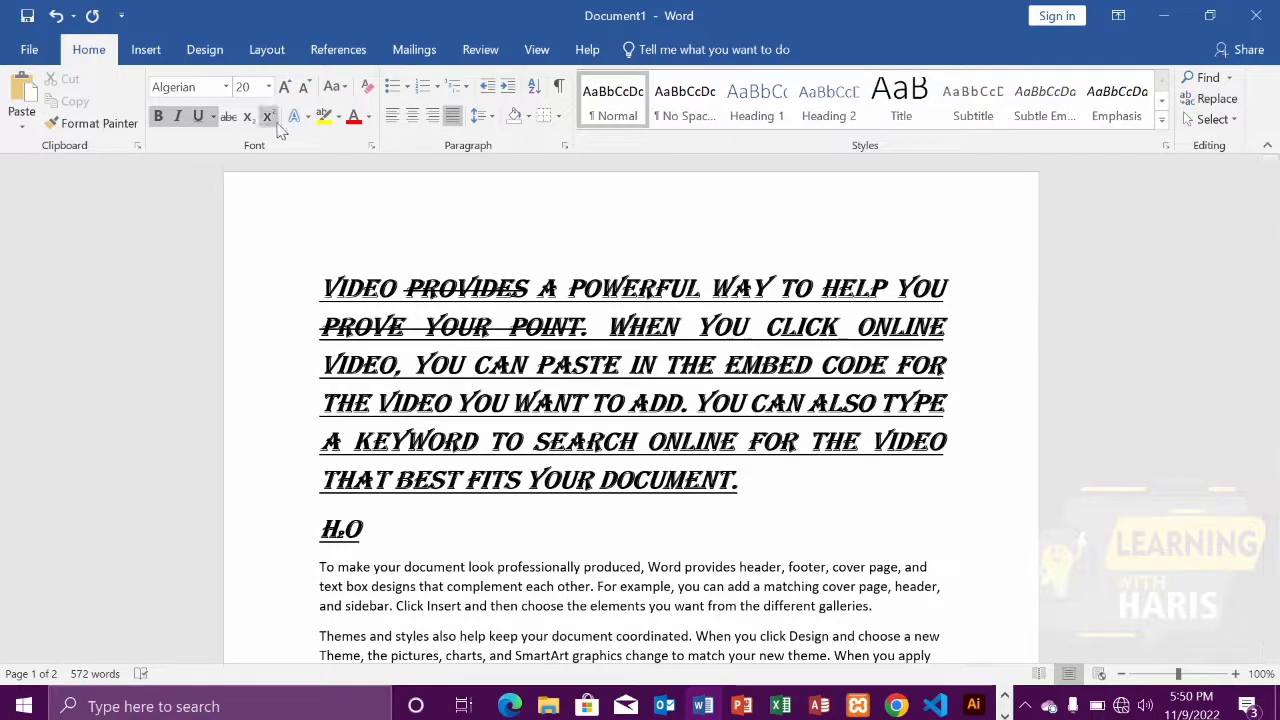
Add a new line reading (2)2 directly below the H2O line
{"action": "left_click", "coordinate": [368, 546]}
{"action": "type", "text": "2"}
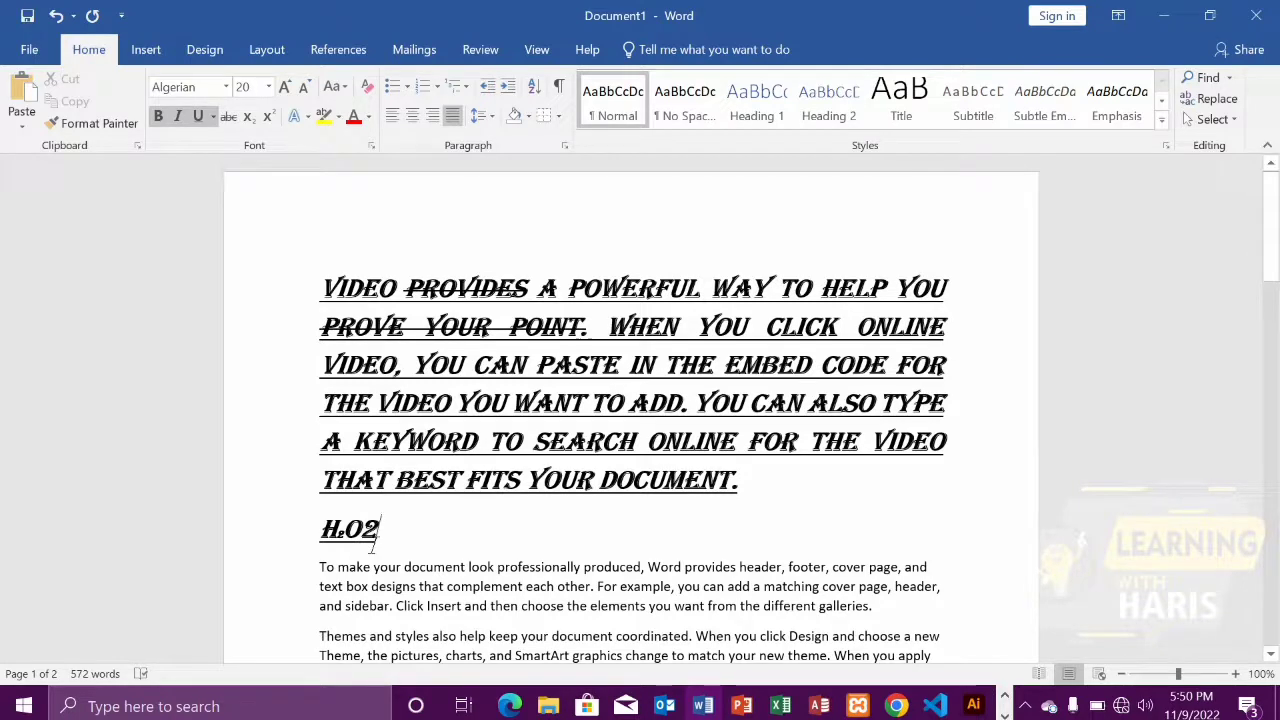
{"action": "key", "text": "BackSpace"}
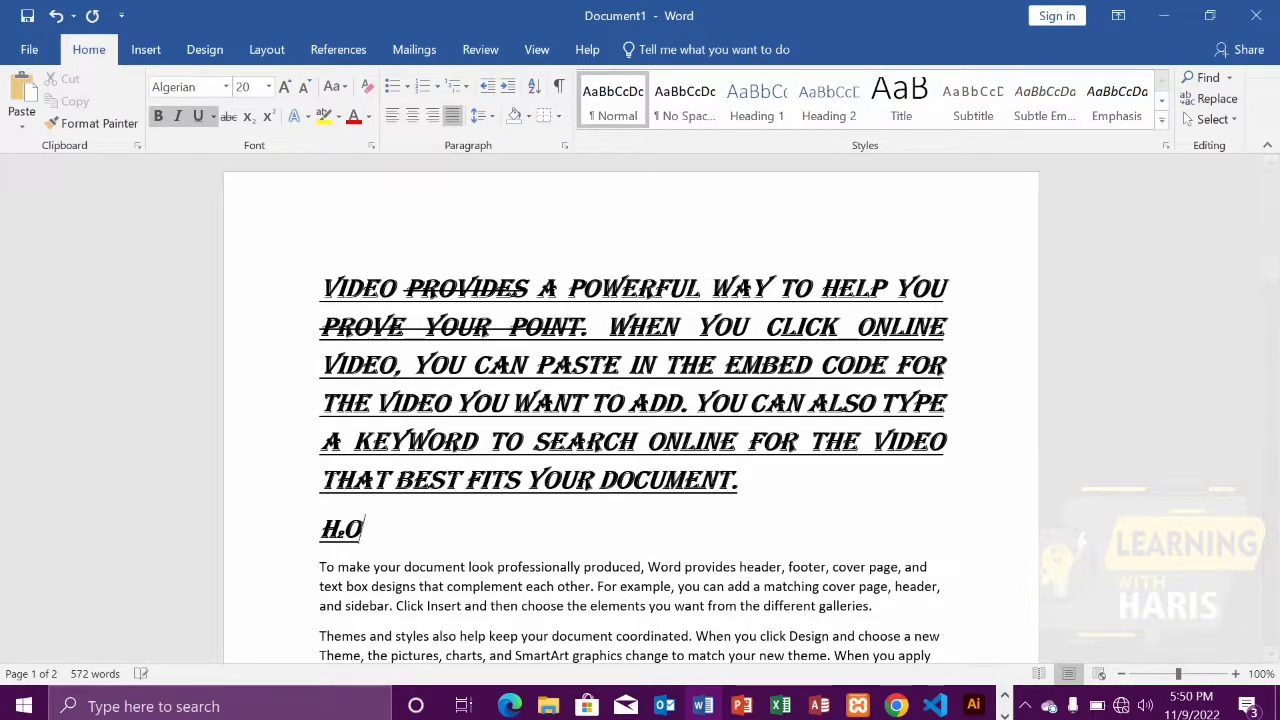
{"action": "key", "text": "Return"}
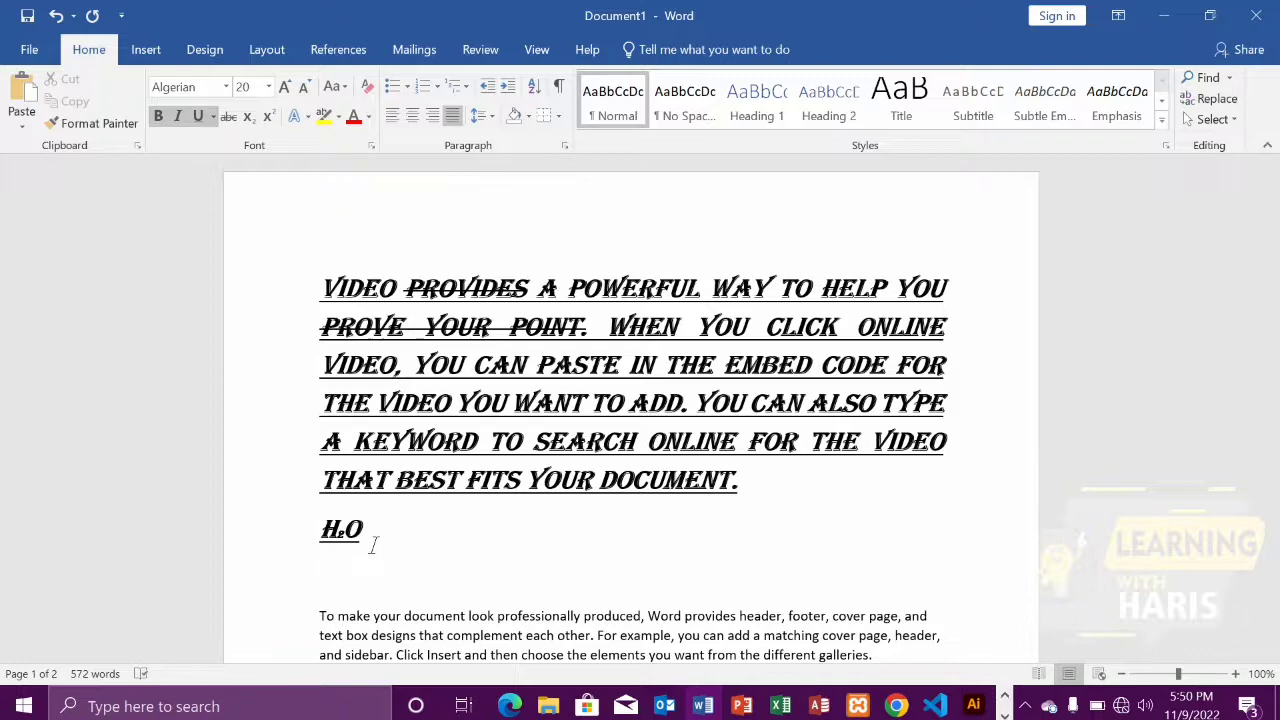
{"action": "type", "text": "(2)2"}
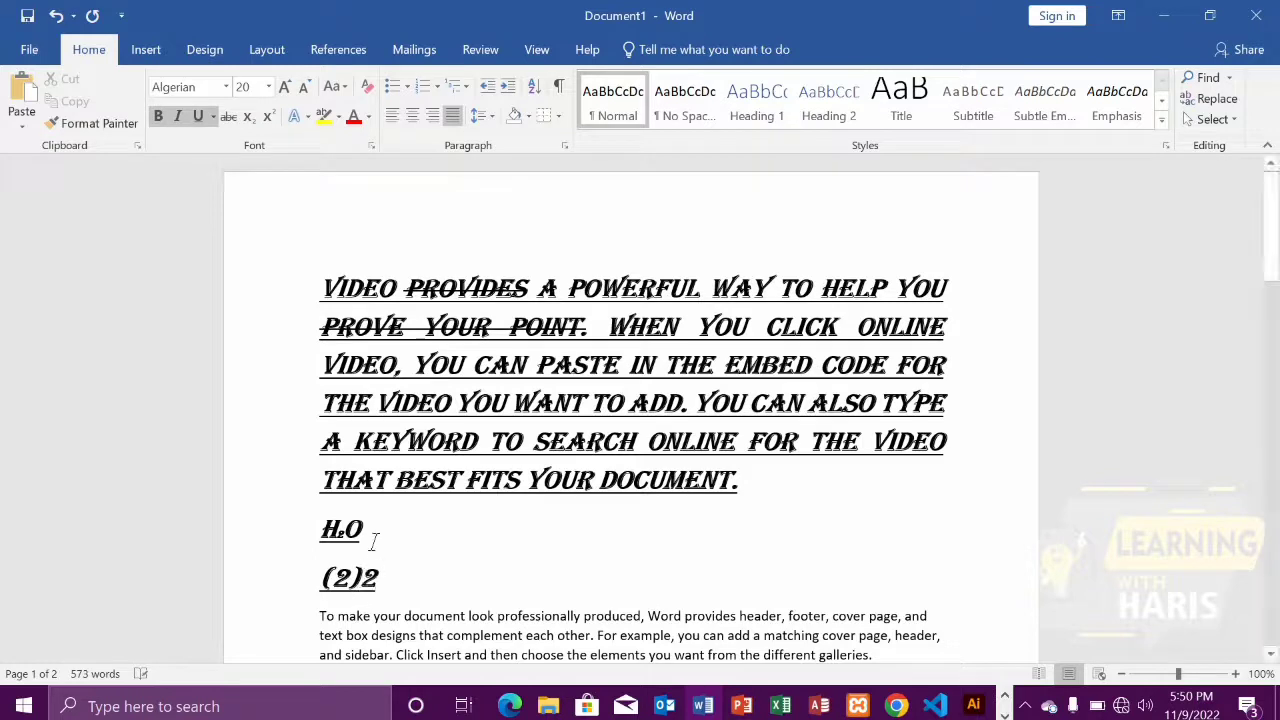
Format the final 2 of (2)2 as superscript
{"action": "left_click_drag", "start_coordinate": [380, 578], "coordinate": [360, 578]}
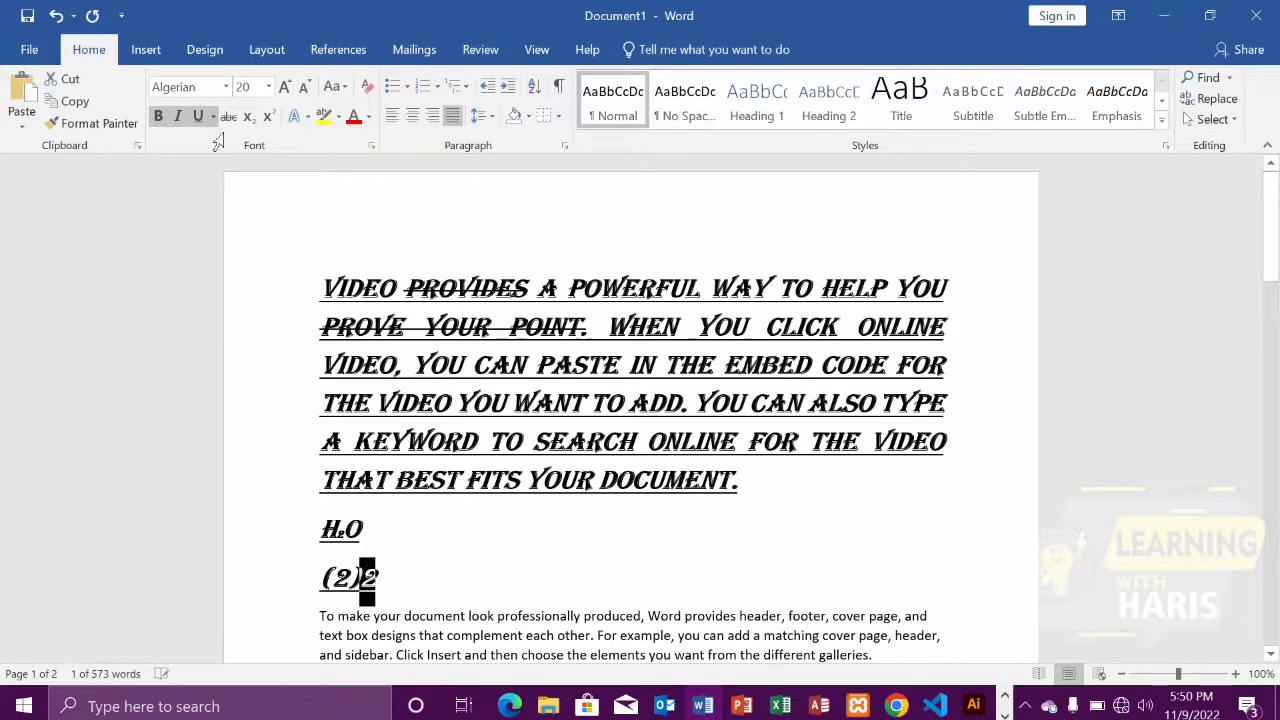
{"action": "left_click", "coordinate": [267, 116]}
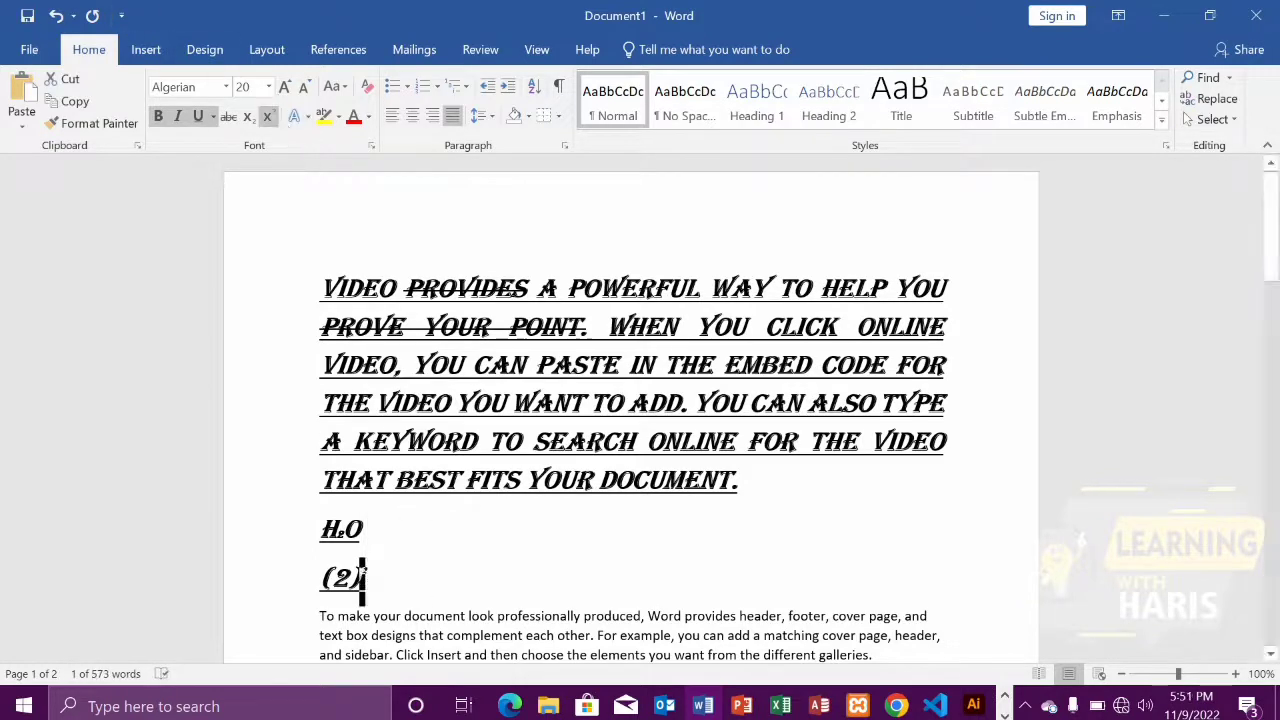
{"action": "key", "text": "Right"}
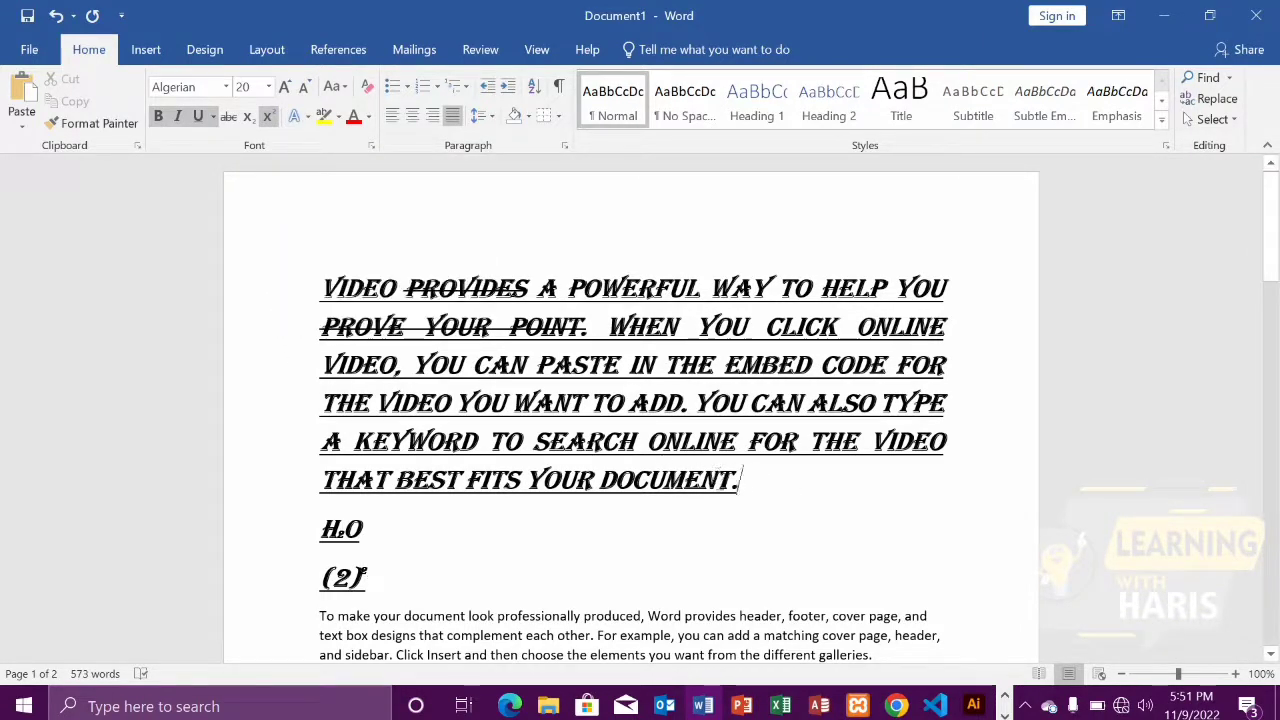
{"action": "left_click_drag", "start_coordinate": [750, 482], "coordinate": [320, 288]}
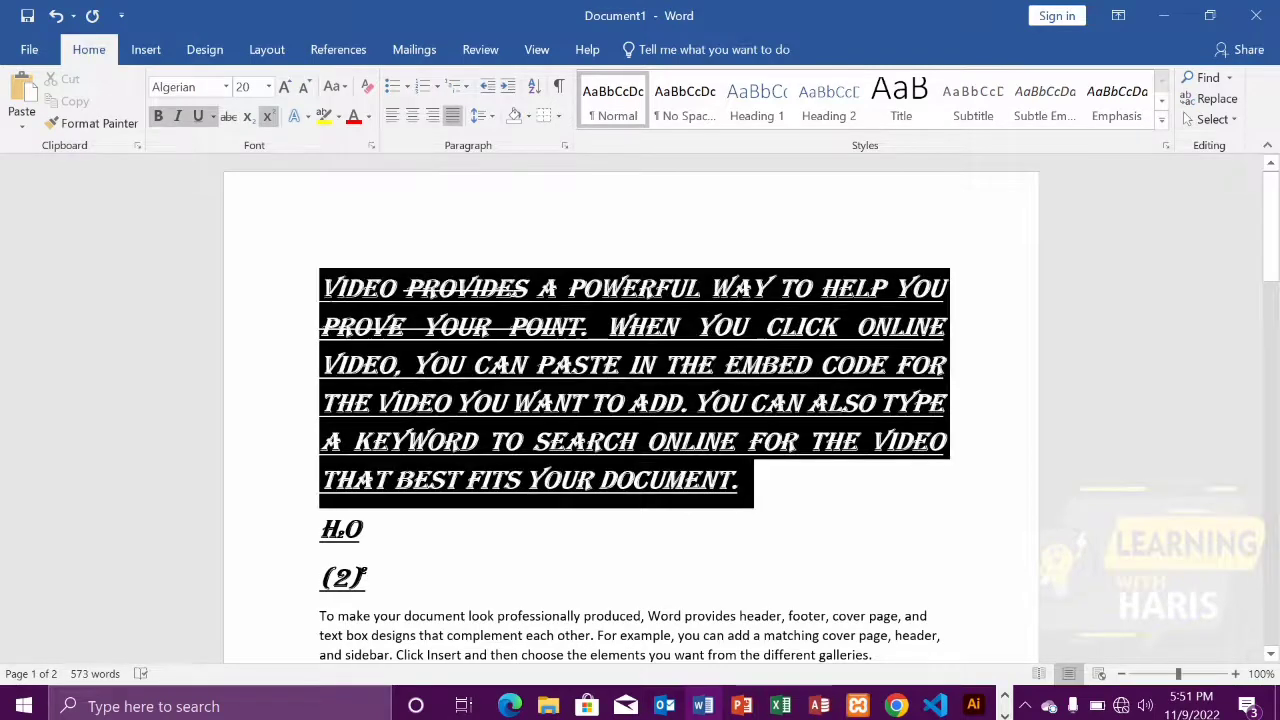
{"action": "left_click", "coordinate": [304, 117]}
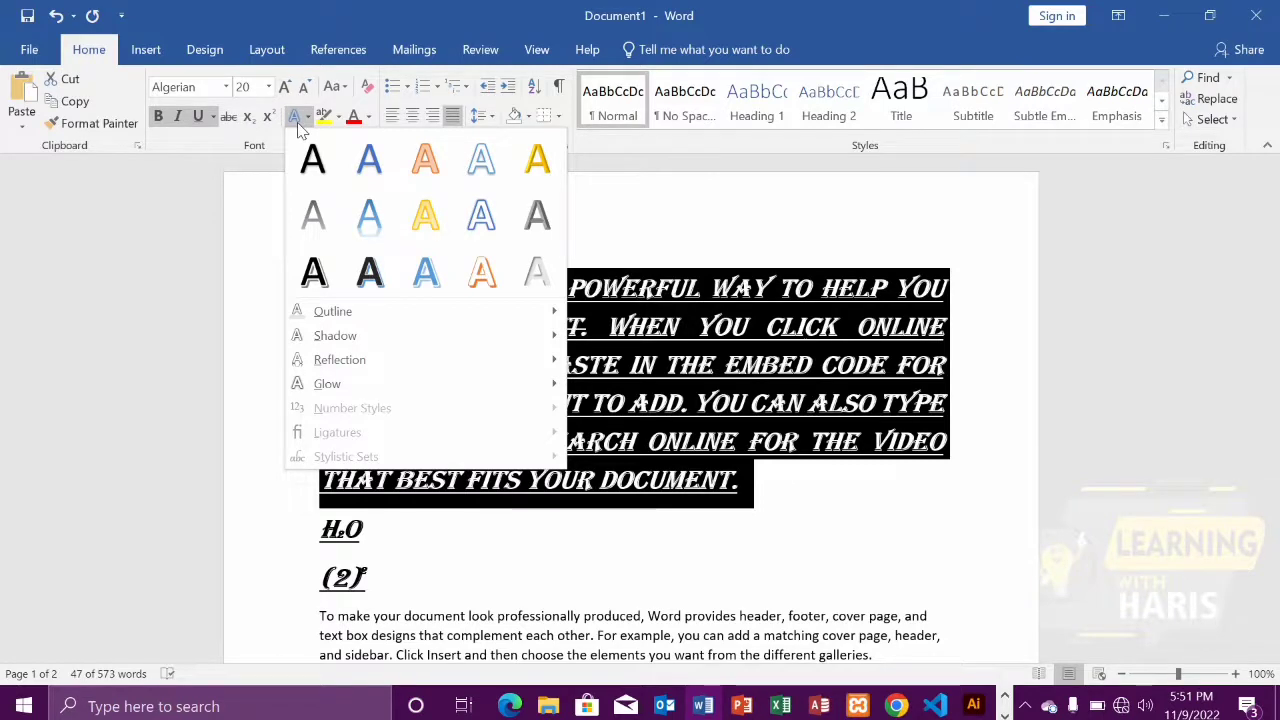
{"action": "key", "text": "Escape"}
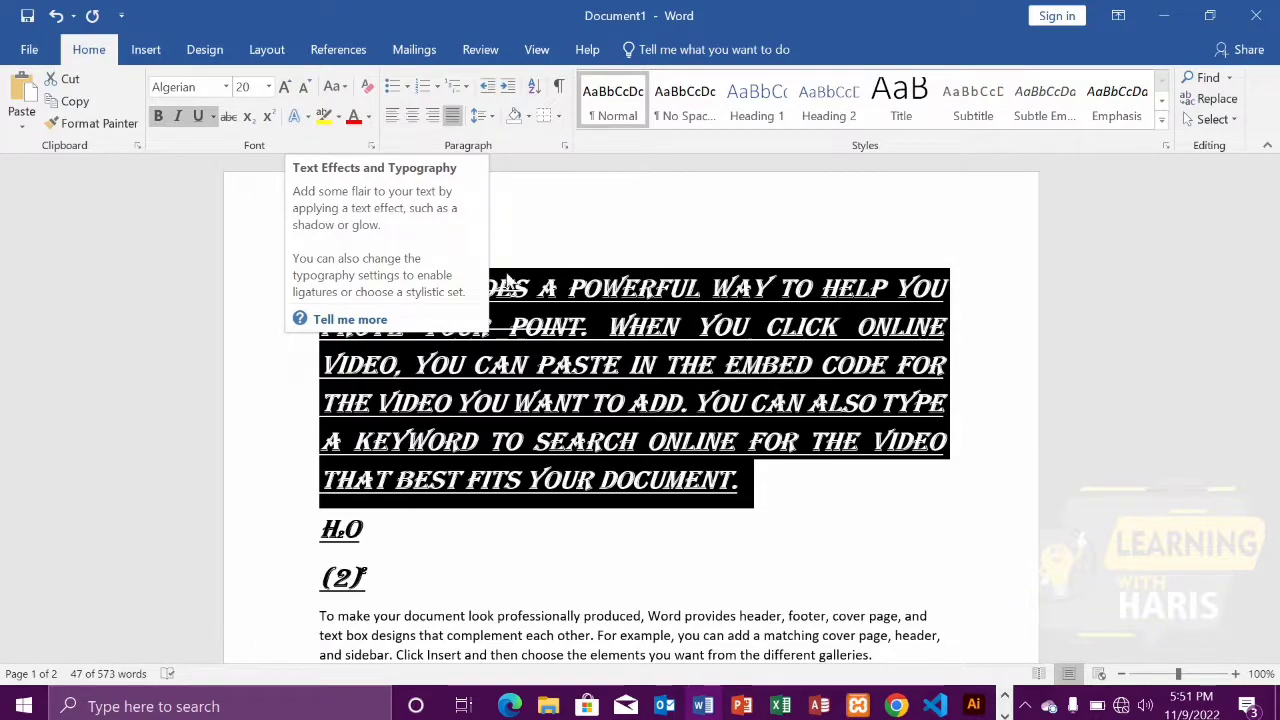
Apply a grey text effect preset to the words "Video provides a powerful" at the start of the first paragraph
{"action": "left_click", "coordinate": [584, 289]}
{"action": "left_click_drag", "start_coordinate": [320, 274], "coordinate": [708, 289]}
{"action": "left_click", "coordinate": [307, 117]}
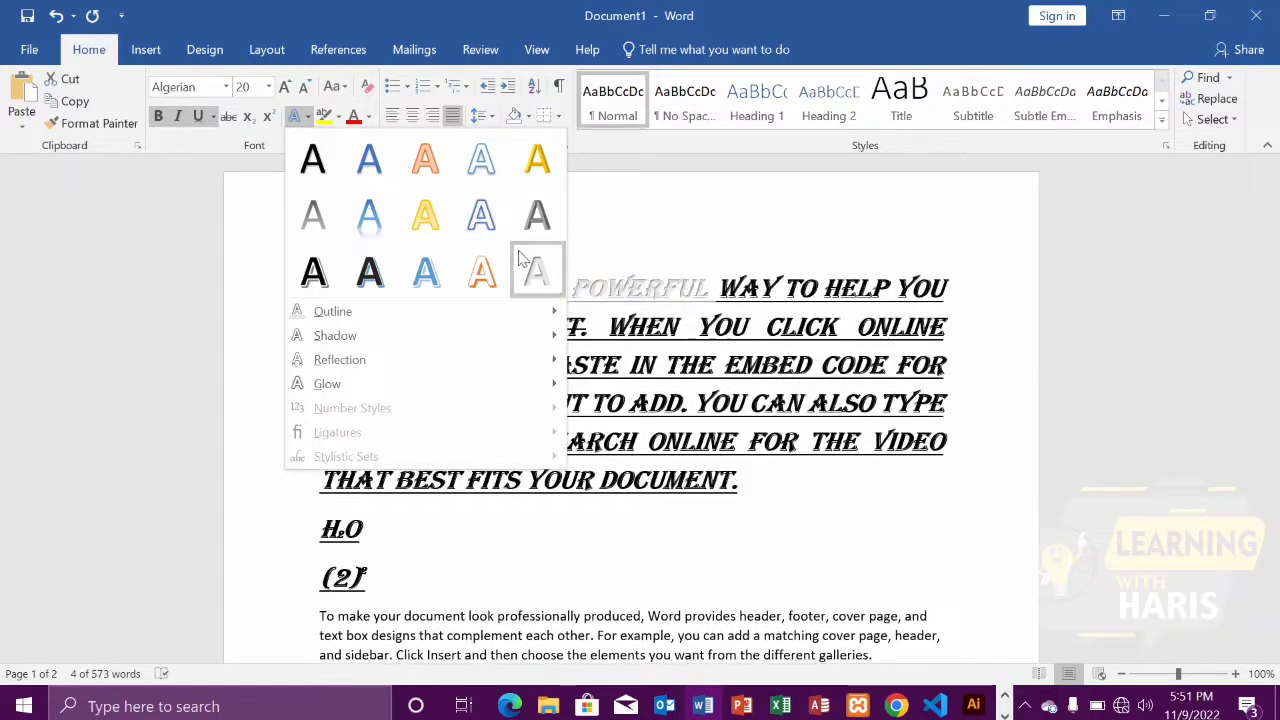
{"action": "mouse_move", "coordinate": [352, 316]}
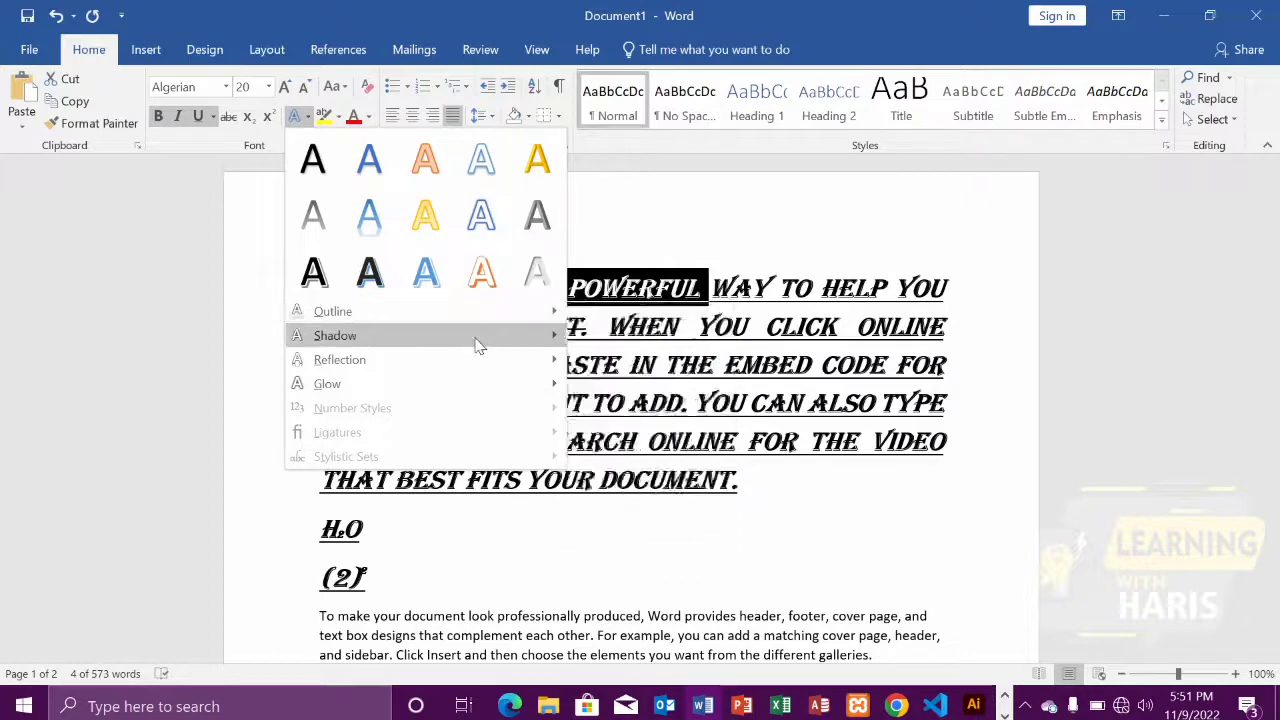
{"action": "mouse_move", "coordinate": [471, 383]}
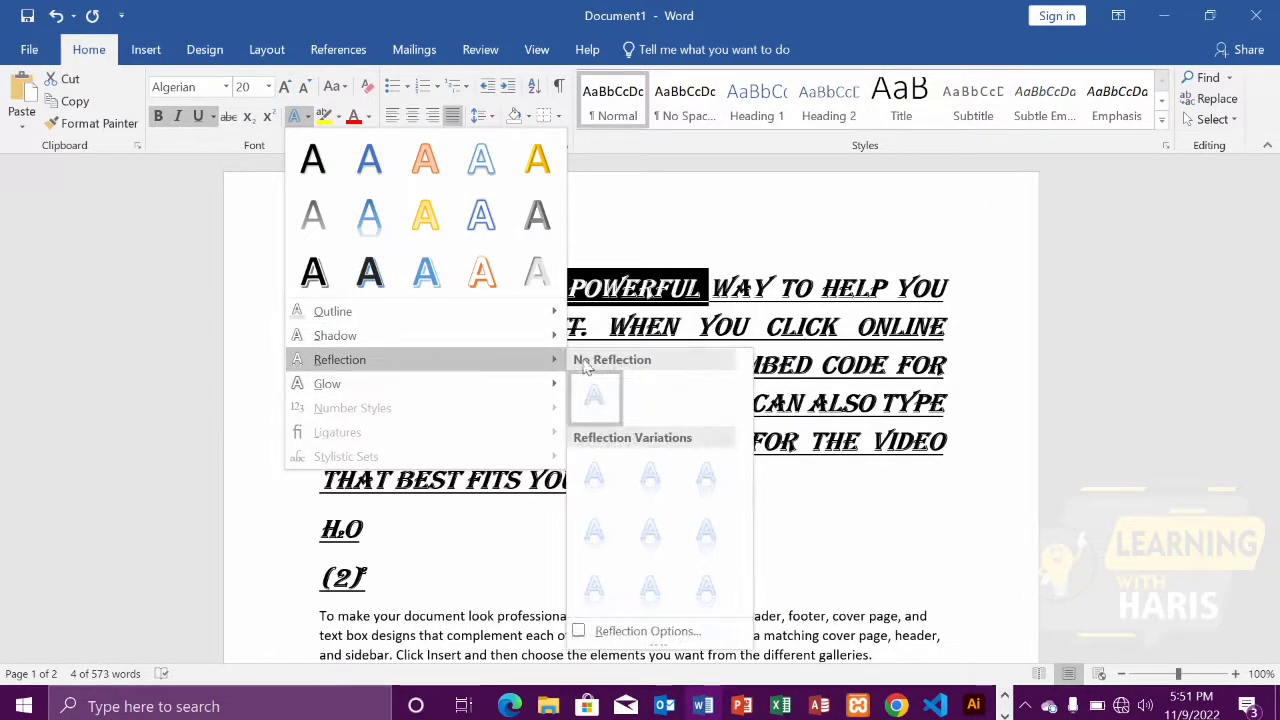
{"action": "left_click", "coordinate": [507, 227]}
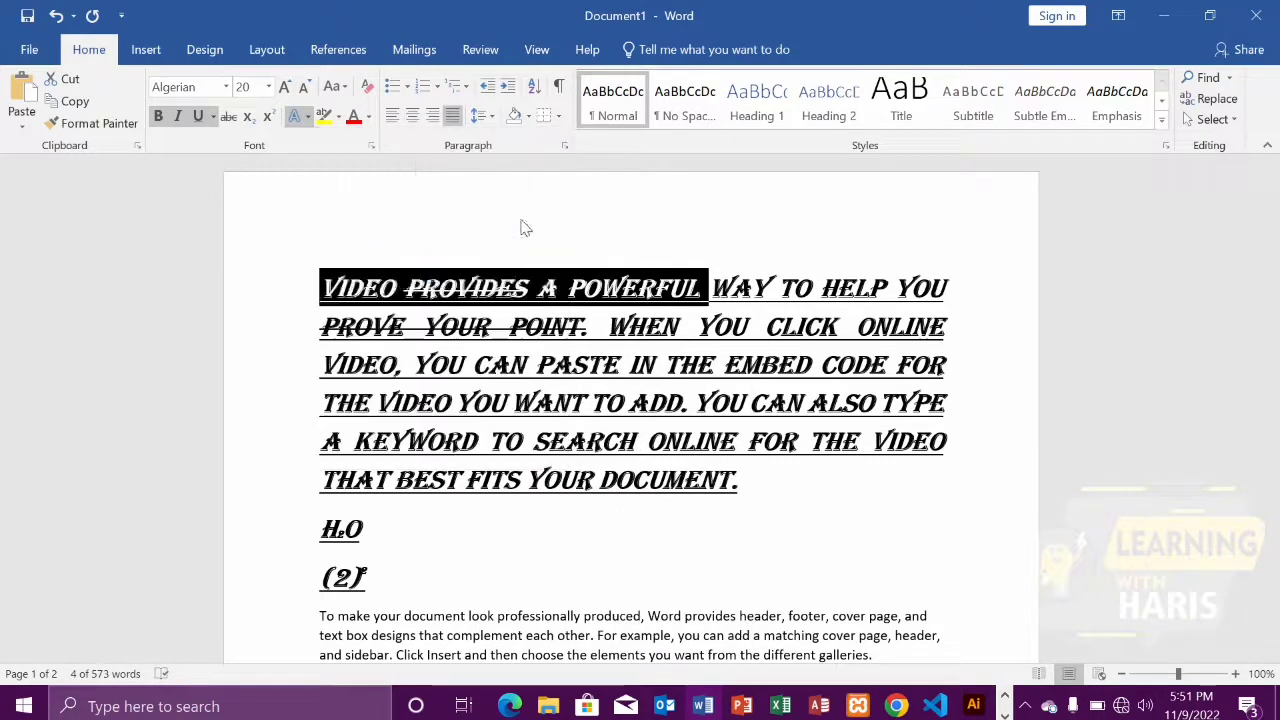
{"action": "left_click", "coordinate": [537, 288]}
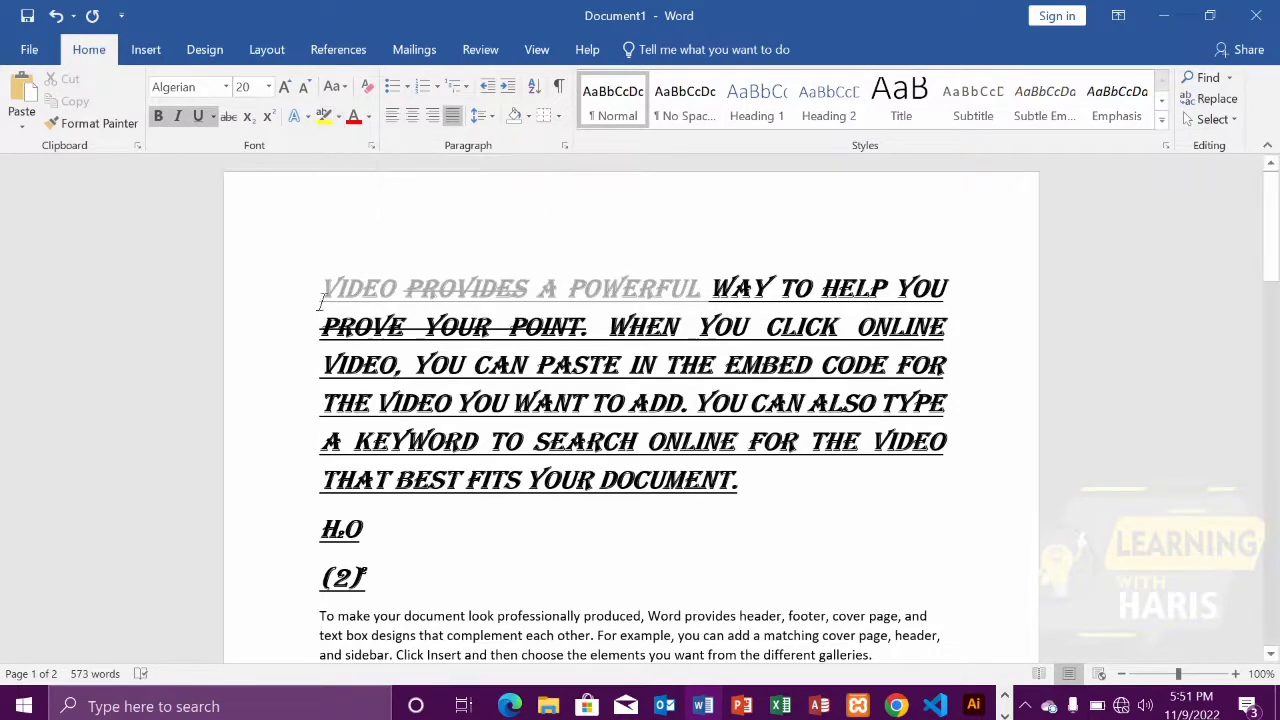
Highlight the entire first line of the first paragraph in yellow
{"action": "left_click_drag", "start_coordinate": [322, 290], "coordinate": [962, 293]}
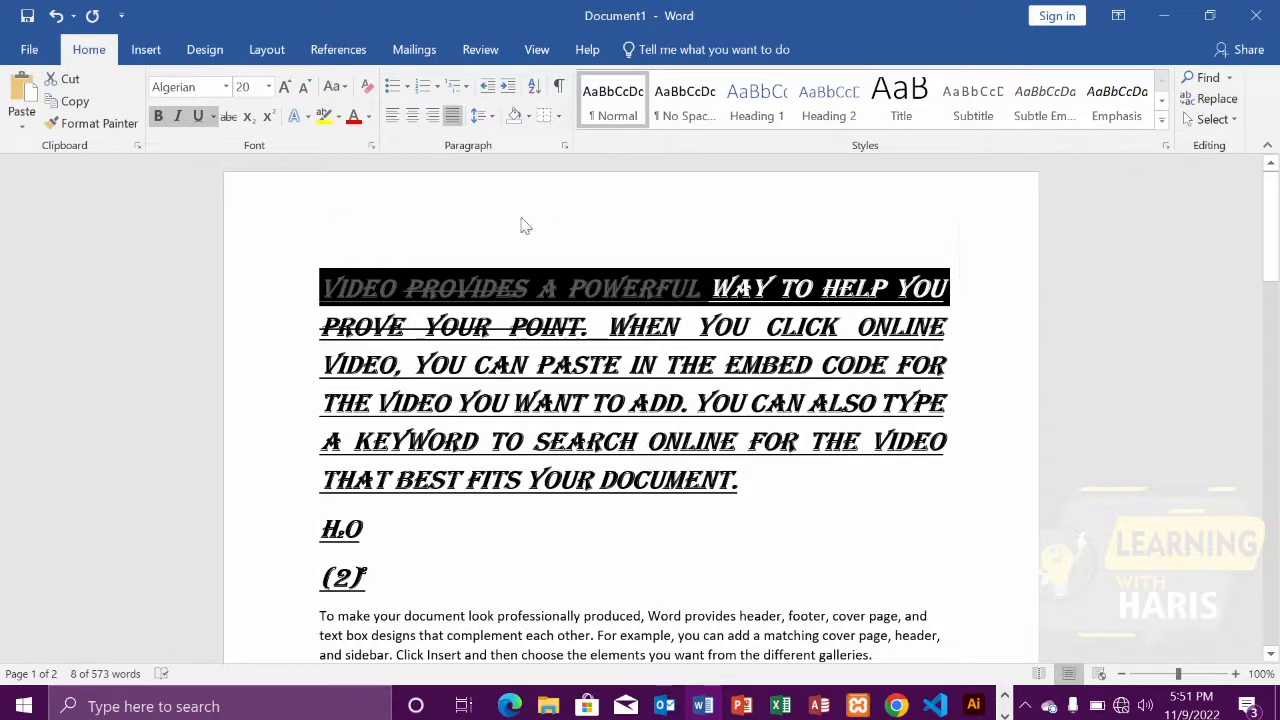
{"action": "left_click", "coordinate": [325, 118]}
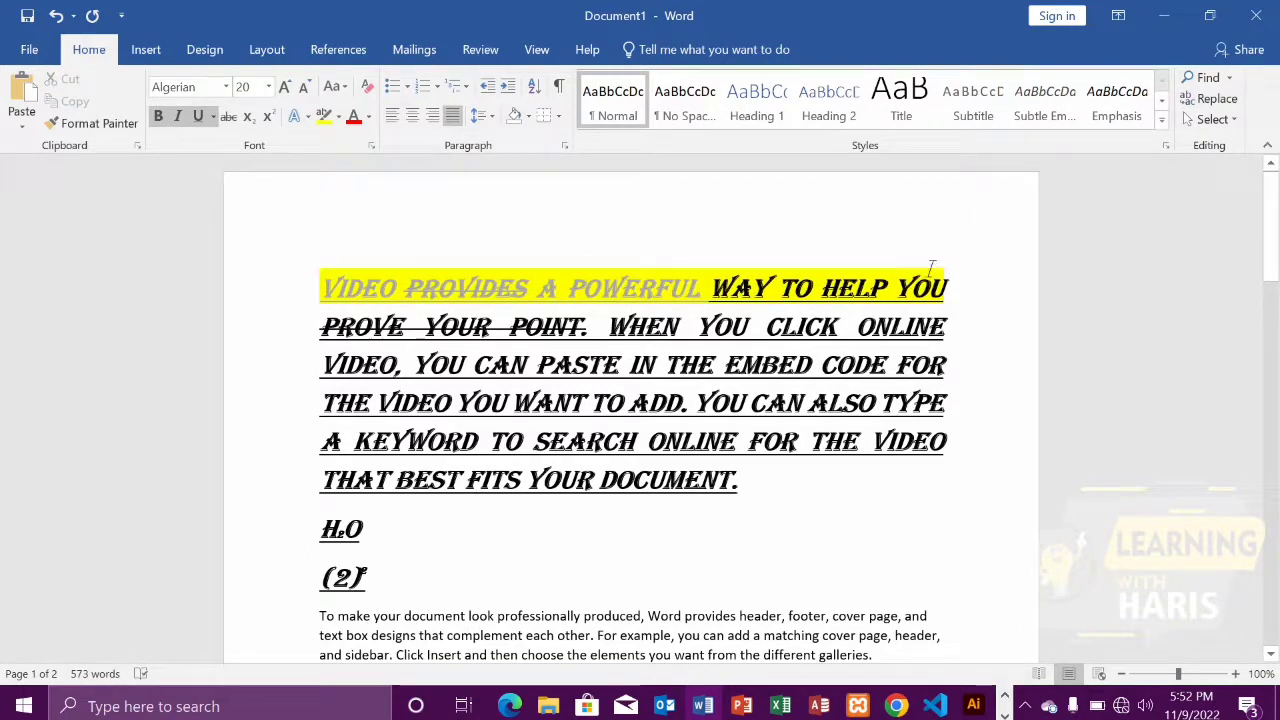
Set the font colour of the whole first paragraph to red
{"action": "left_click_drag", "start_coordinate": [953, 281], "coordinate": [318, 288]}
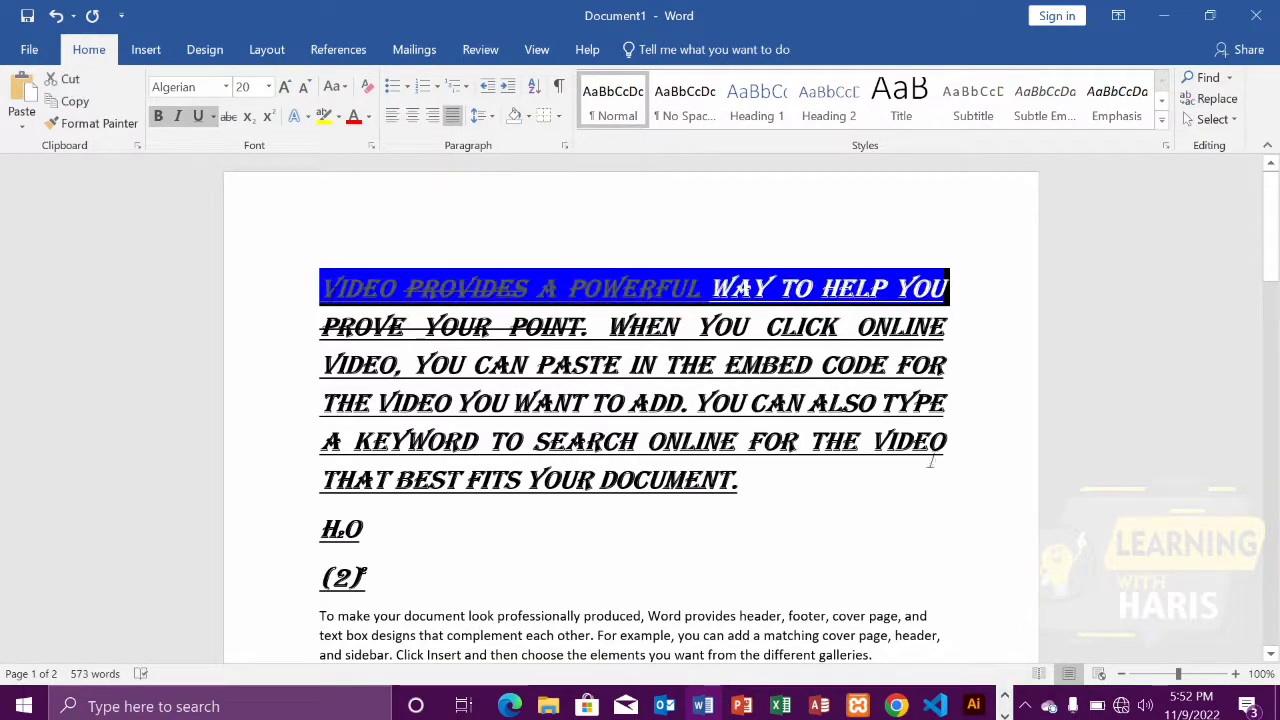
{"action": "left_click", "coordinate": [849, 497]}
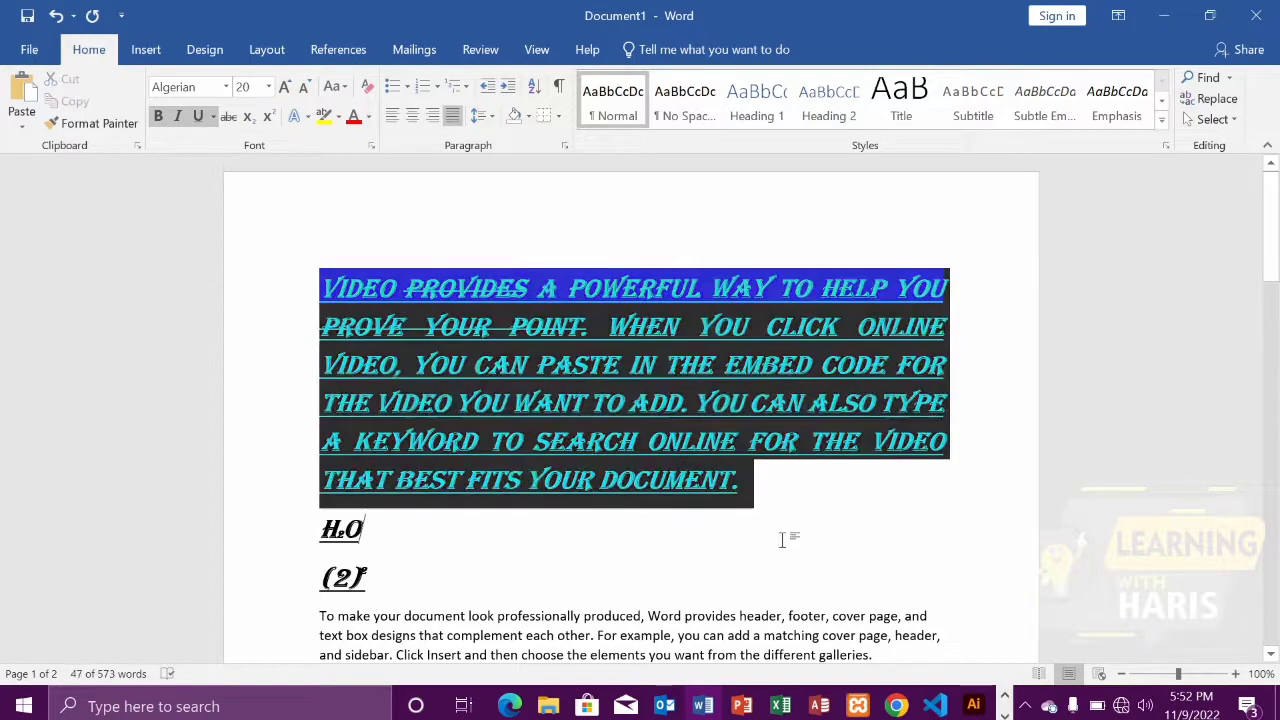
{"action": "left_click_drag", "start_coordinate": [751, 480], "coordinate": [323, 249]}
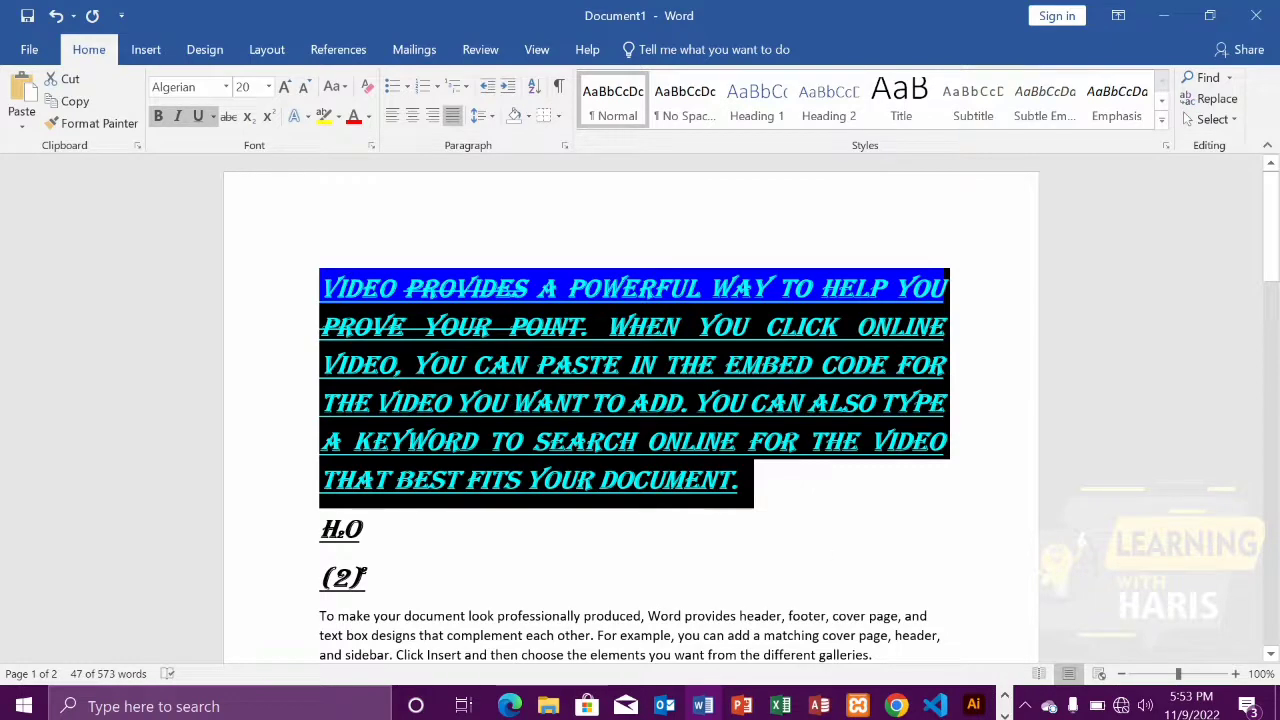
{"action": "left_click", "coordinate": [745, 513]}
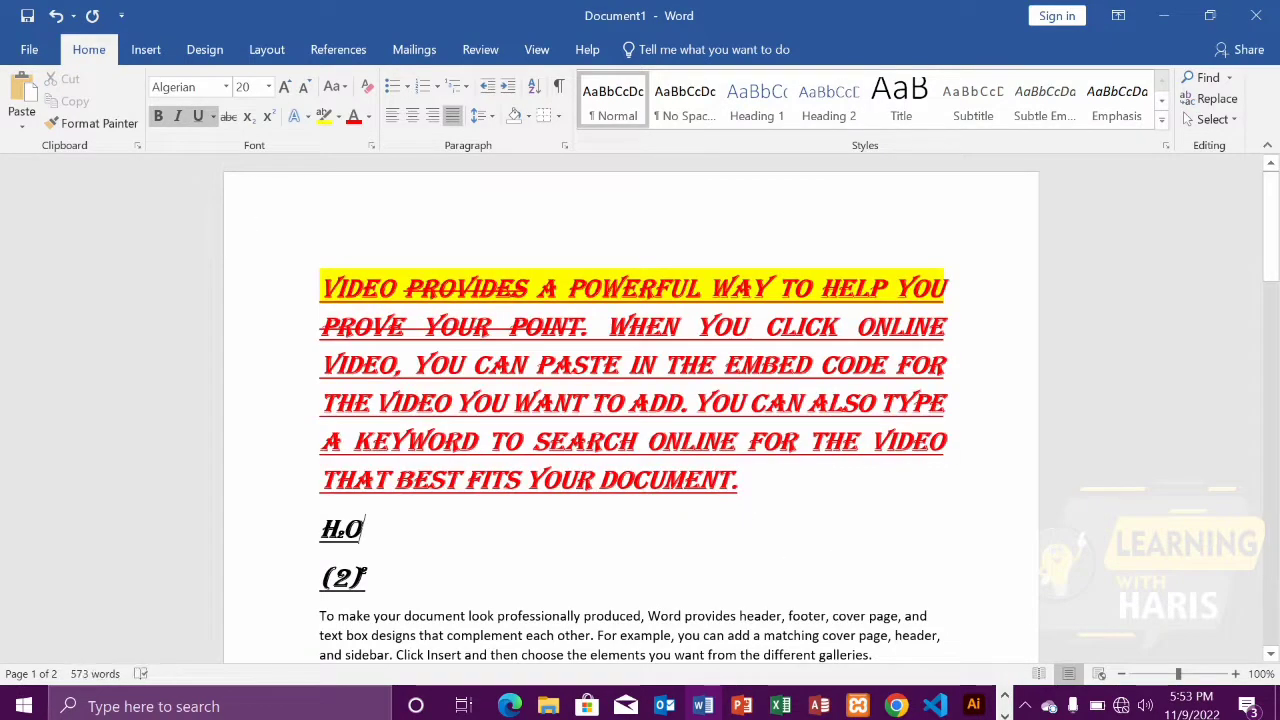
Set the first paragraph's font colour to the grey theme shade directly beneath black
{"action": "left_click_drag", "start_coordinate": [314, 278], "coordinate": [748, 488]}
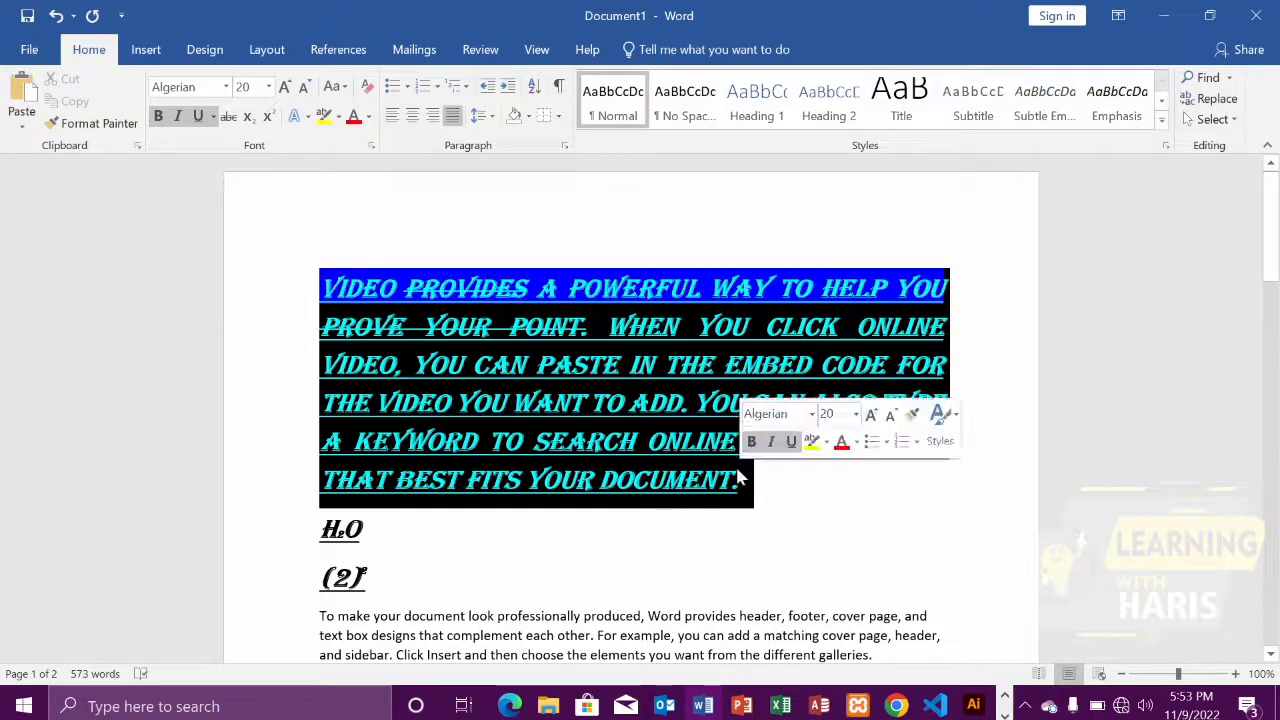
{"action": "left_click", "coordinate": [368, 117]}
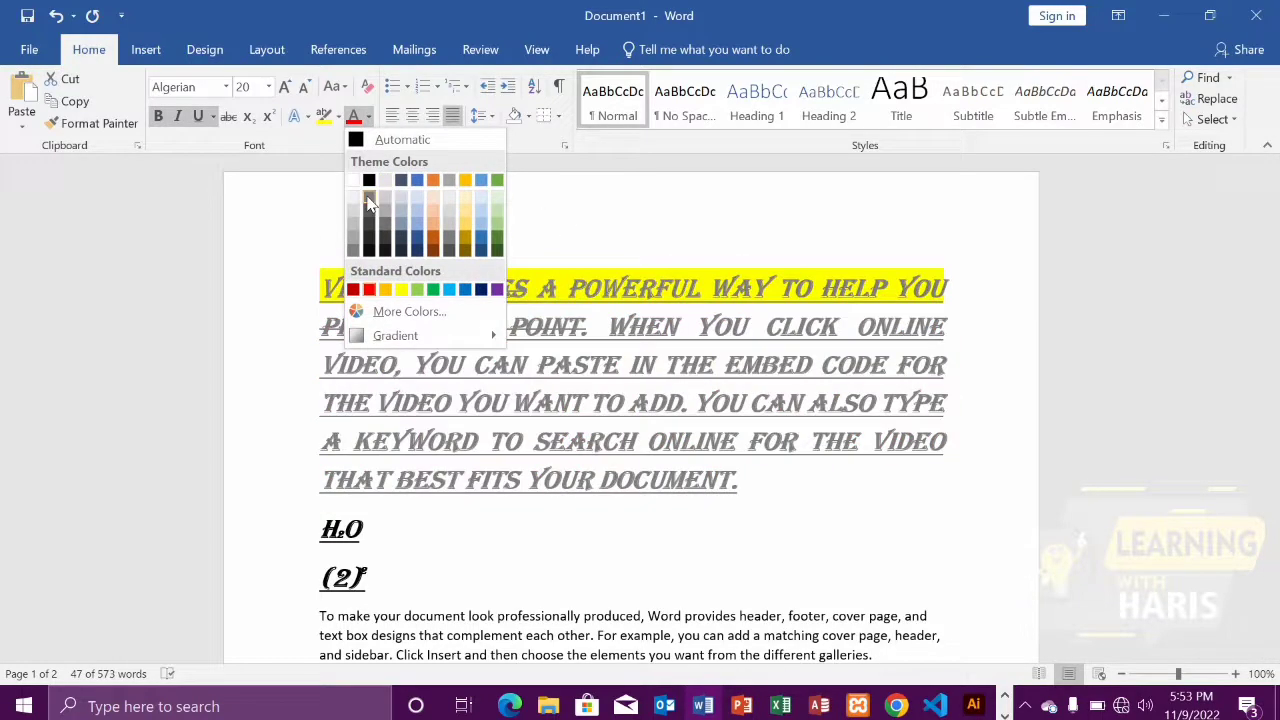
{"action": "left_click", "coordinate": [368, 203]}
{"action": "left_click", "coordinate": [515, 285]}
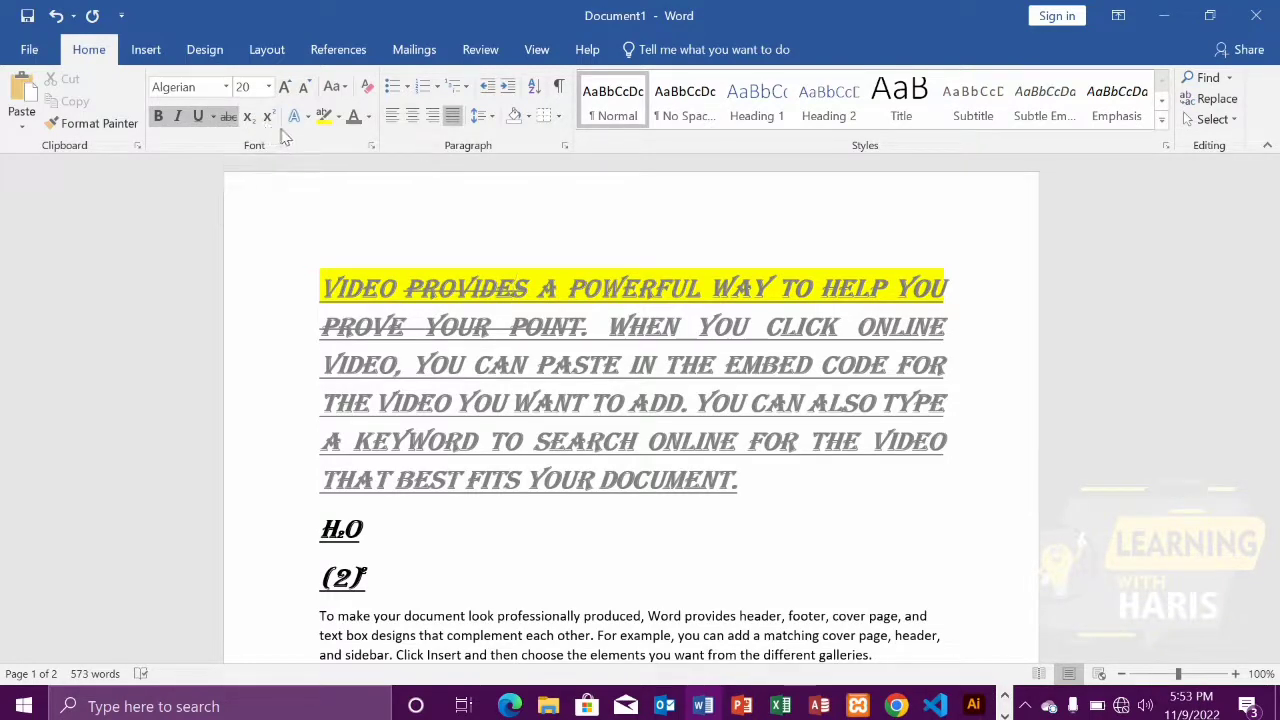
Change the case of the whole first paragraph to Sentence case
{"action": "left_click", "coordinate": [341, 94]}
{"action": "left_click", "coordinate": [745, 488]}
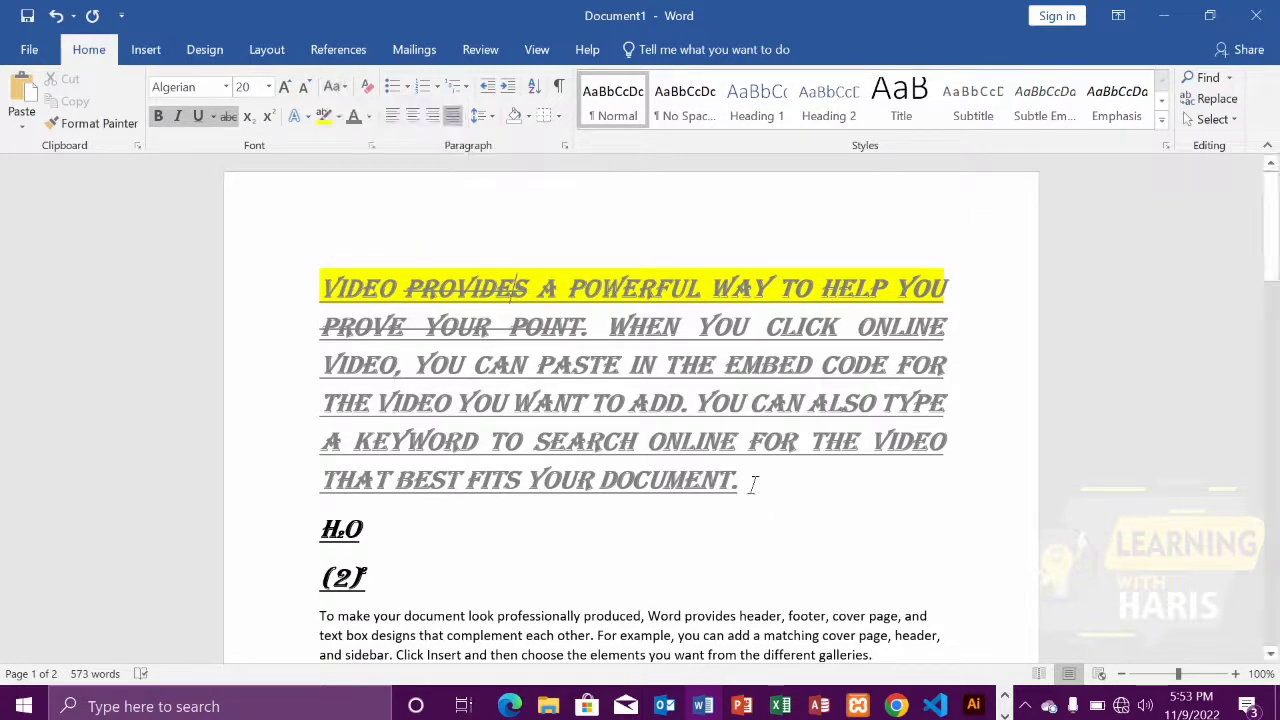
{"action": "left_click_drag", "start_coordinate": [754, 480], "coordinate": [380, 328]}
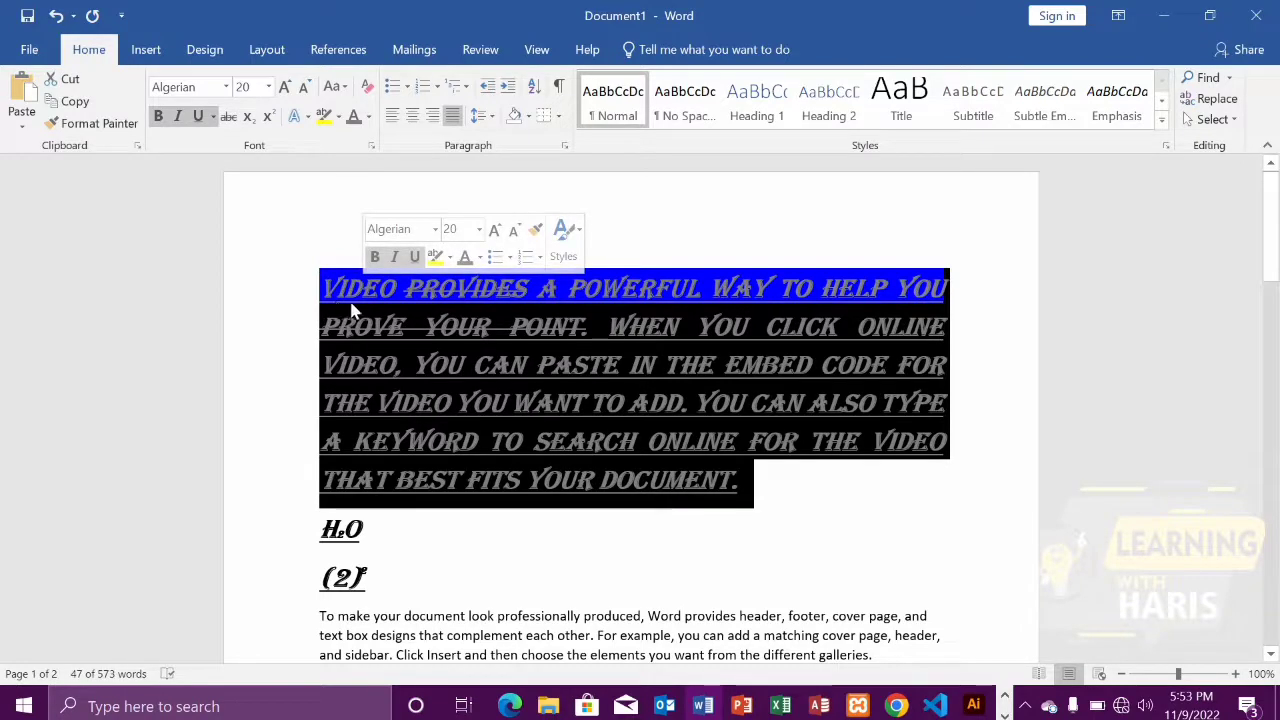
{"action": "left_click_drag", "start_coordinate": [789, 472], "coordinate": [297, 283]}
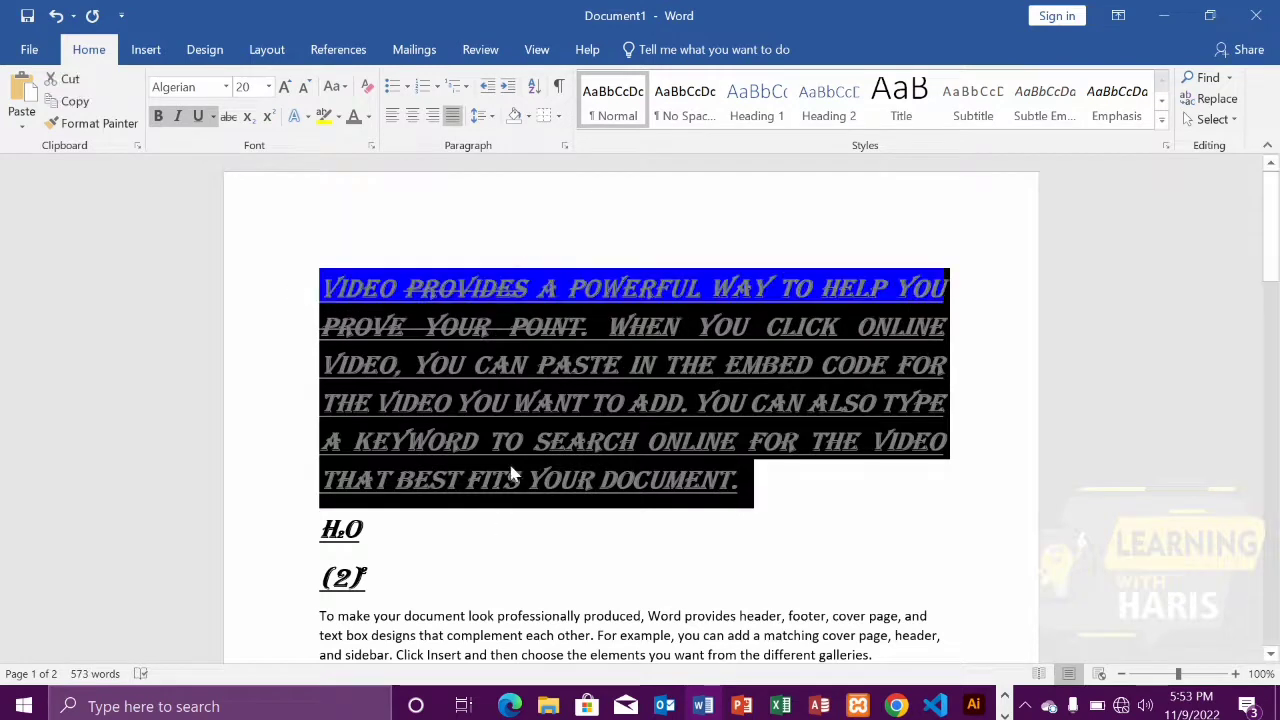
{"action": "left_click", "coordinate": [336, 88]}
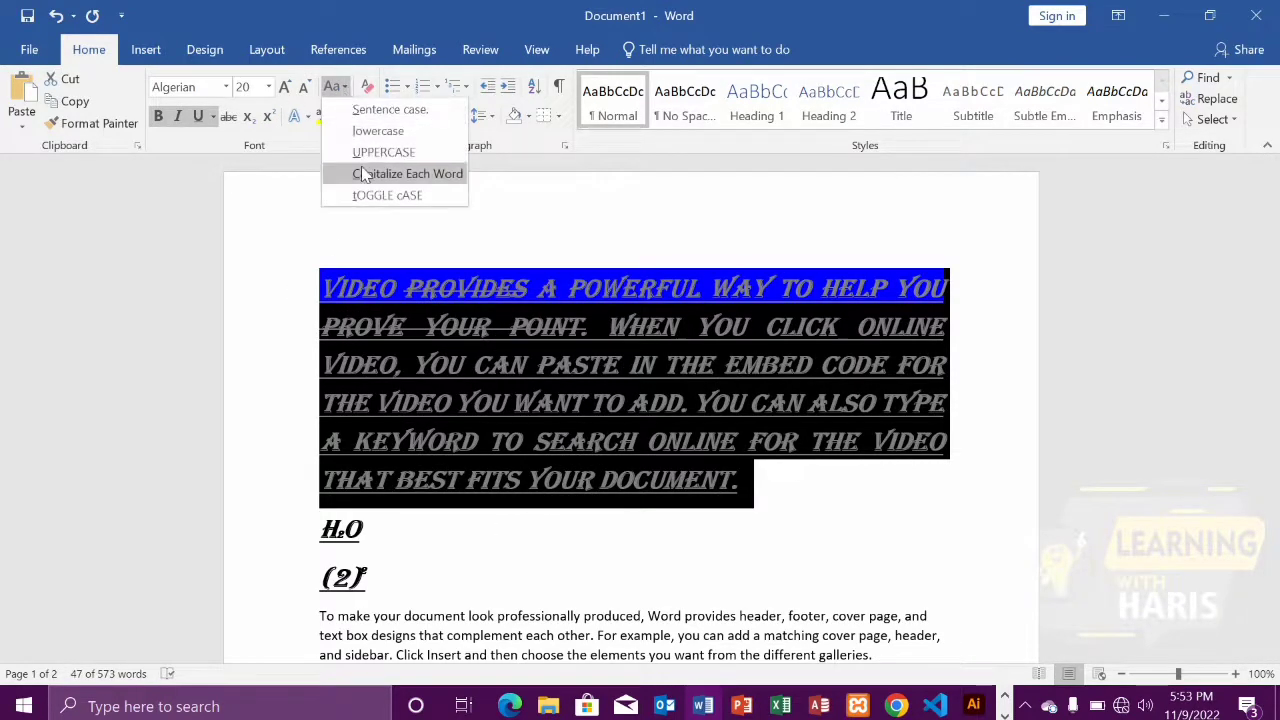
{"action": "left_click", "coordinate": [360, 111]}
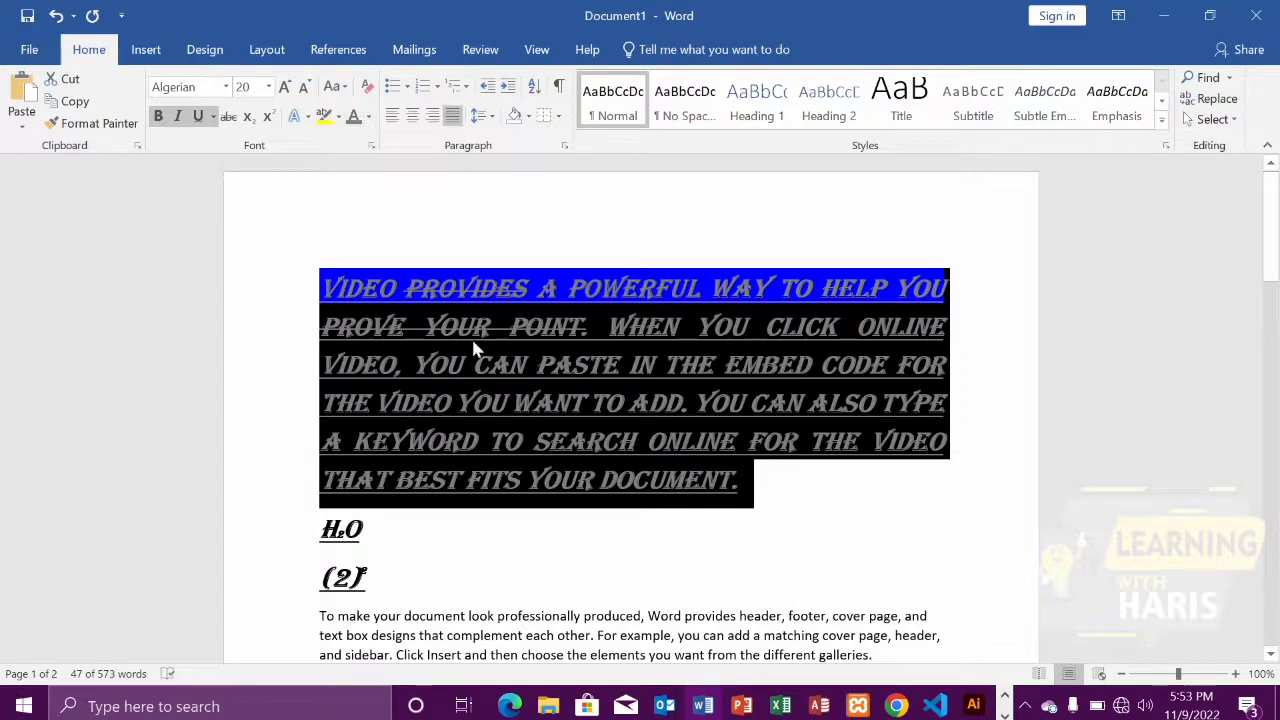
Change the case of the whole first paragraph to UPPERCASE
{"action": "left_click", "coordinate": [786, 484]}
{"action": "left_click_drag", "start_coordinate": [781, 488], "coordinate": [294, 237]}
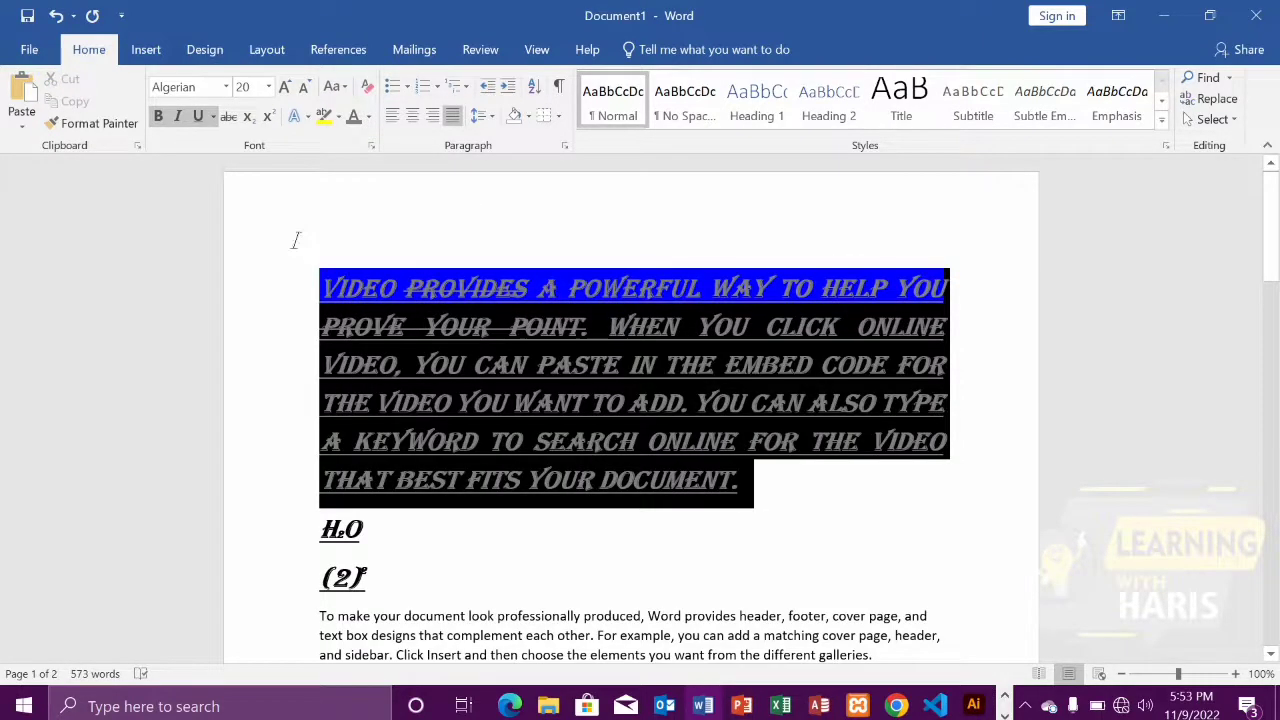
{"action": "left_click", "coordinate": [340, 88]}
{"action": "left_click", "coordinate": [373, 151]}
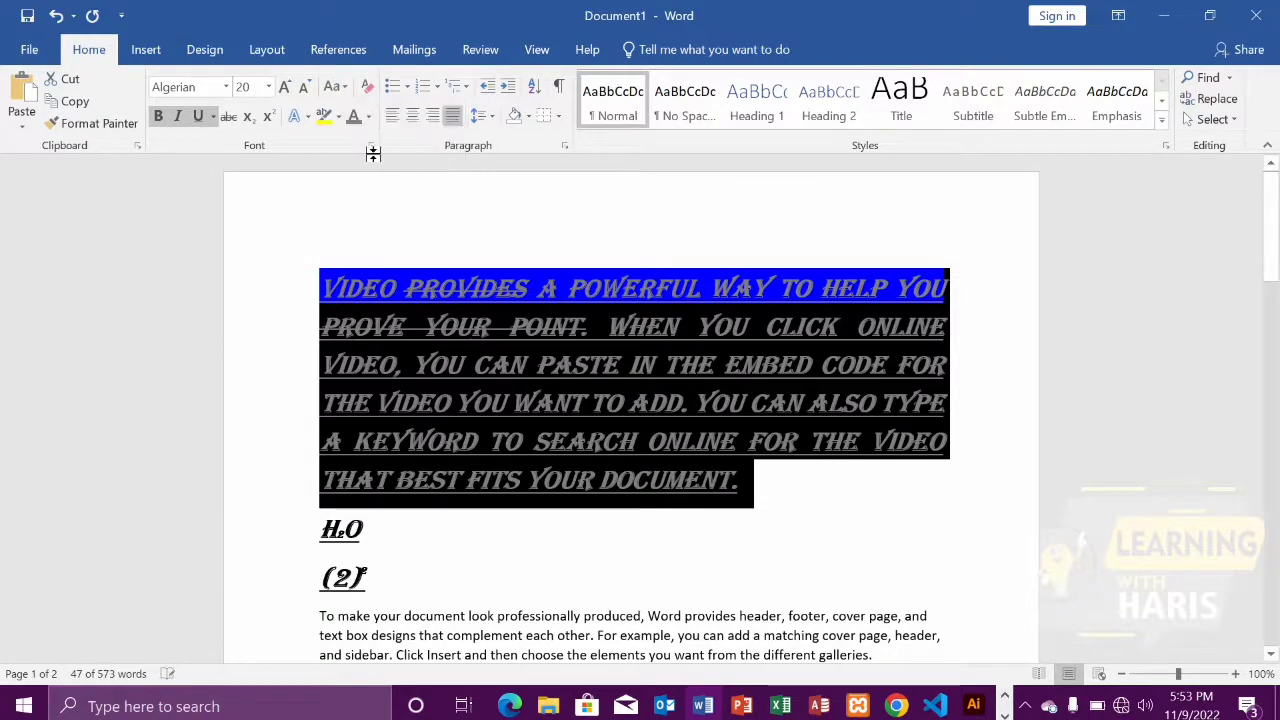
Change the case of the whole first paragraph to lowercase
{"action": "left_click", "coordinate": [760, 480]}
{"action": "left_click_drag", "start_coordinate": [749, 480], "coordinate": [343, 268]}
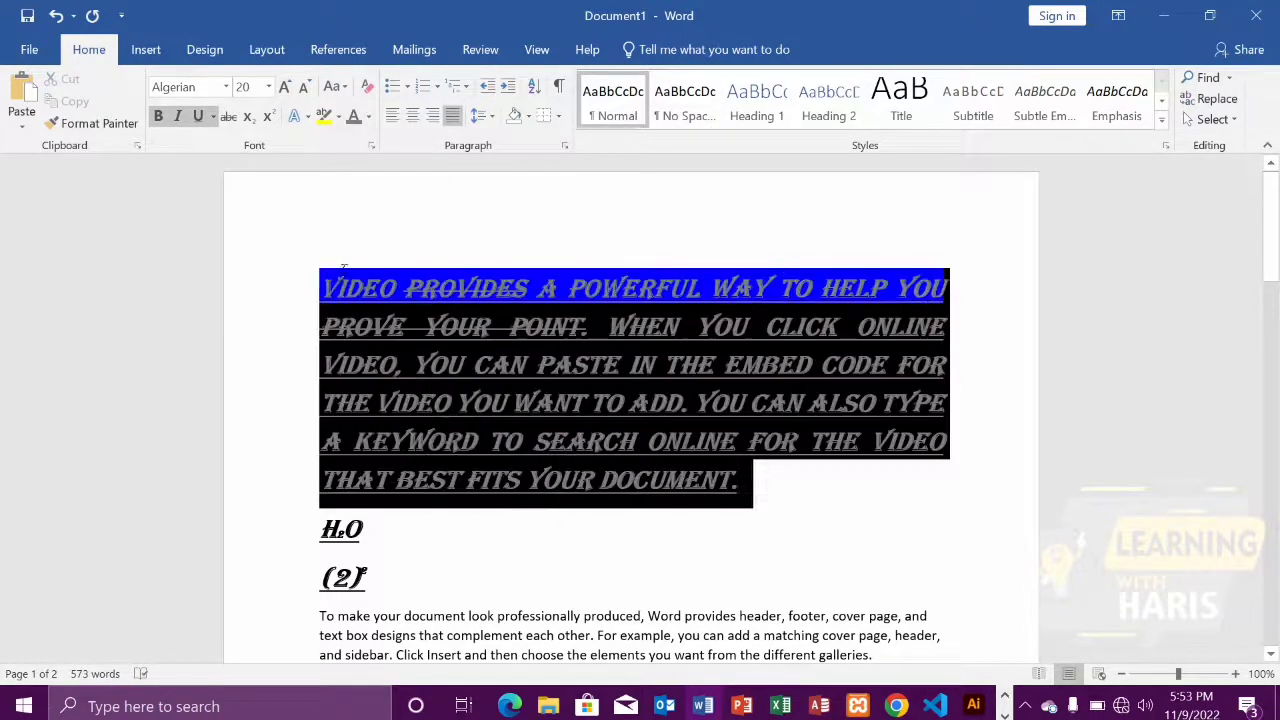
{"action": "left_click", "coordinate": [340, 88]}
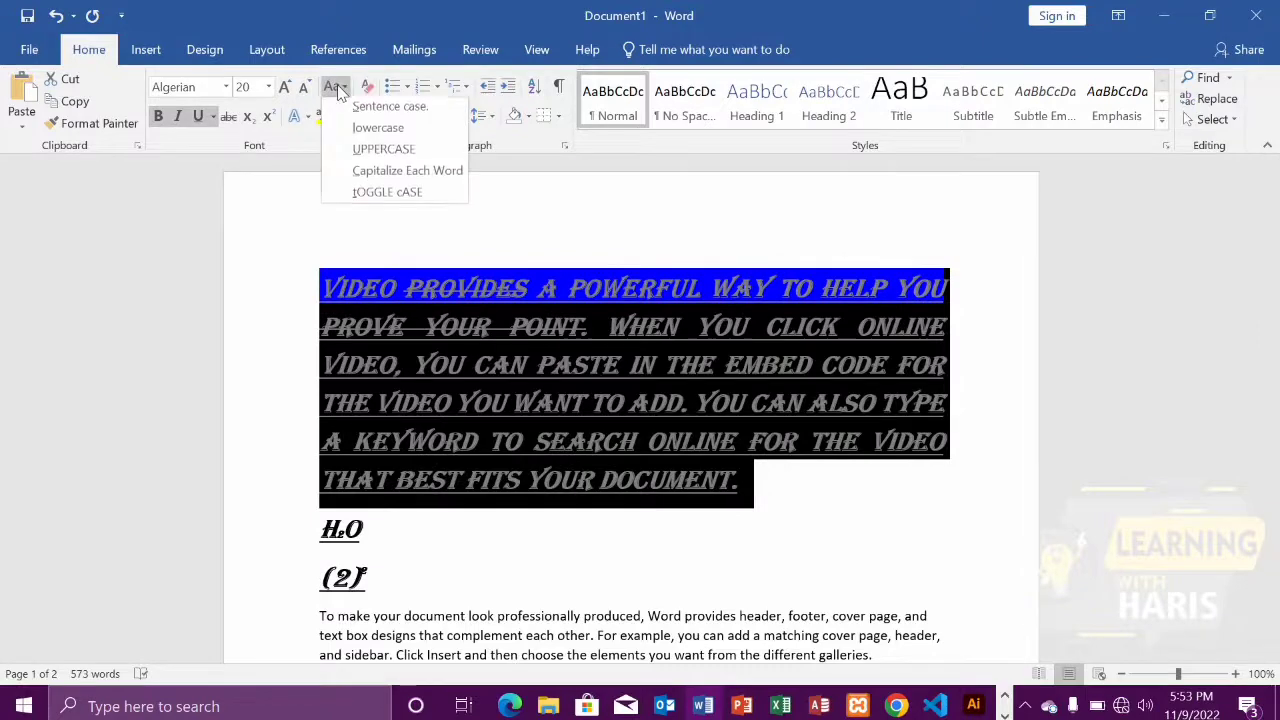
{"action": "left_click", "coordinate": [378, 131]}
{"action": "left_click", "coordinate": [600, 537]}
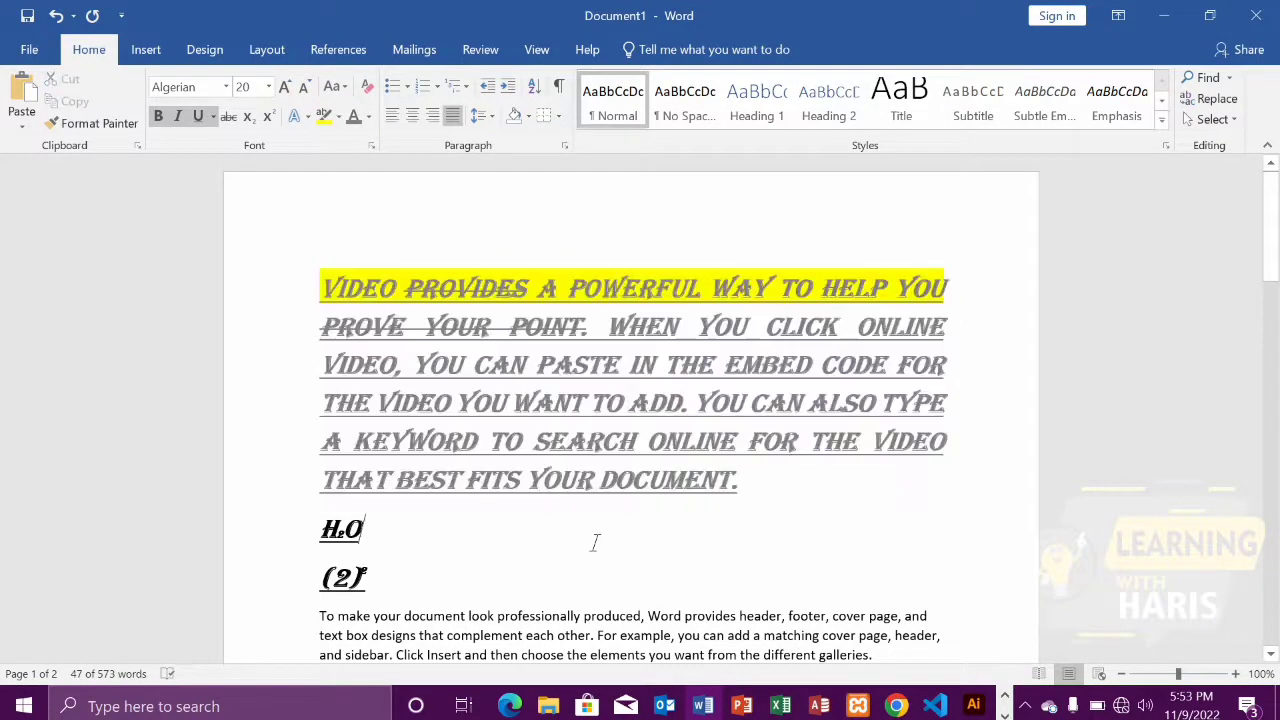
Apply Sentence case to the paragraph beginning "To make your document look professionally produced"
{"action": "scroll", "coordinate": [600, 537], "scroll_direction": "down", "scroll_amount": 2}
{"action": "left_click_drag", "start_coordinate": [319, 519], "coordinate": [890, 558]}
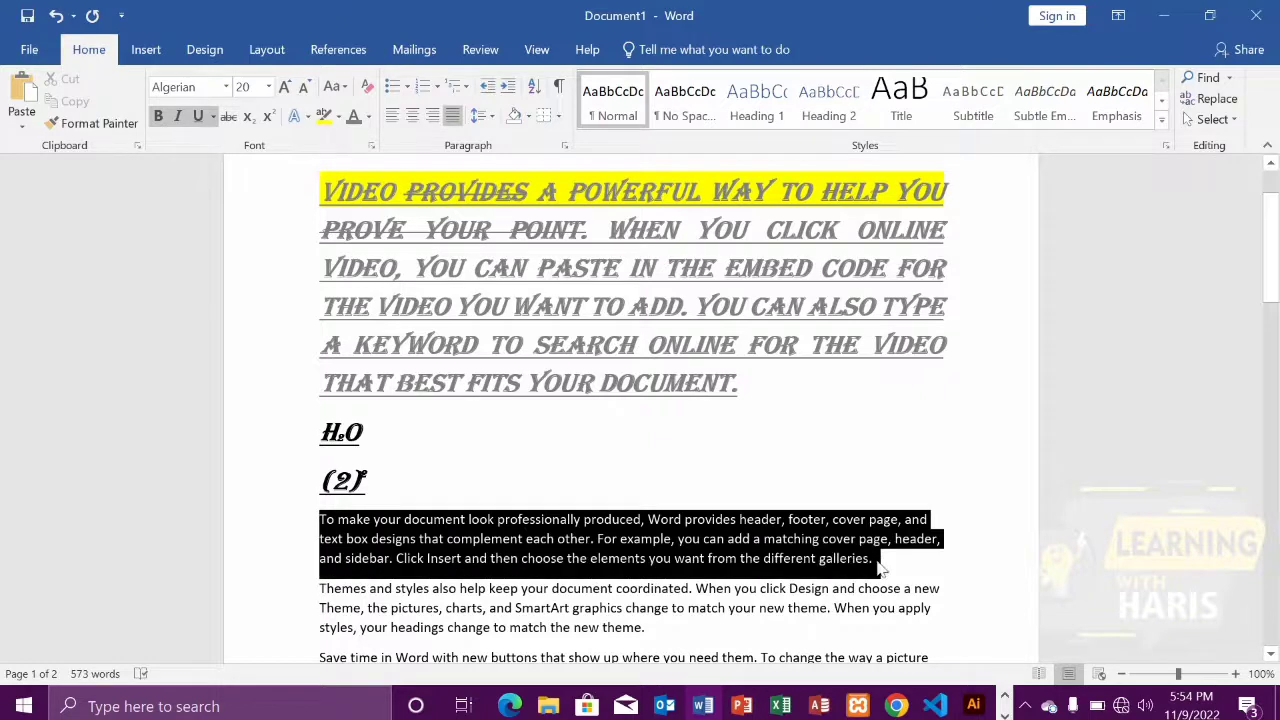
{"action": "left_click", "coordinate": [335, 87]}
{"action": "left_click", "coordinate": [380, 110]}
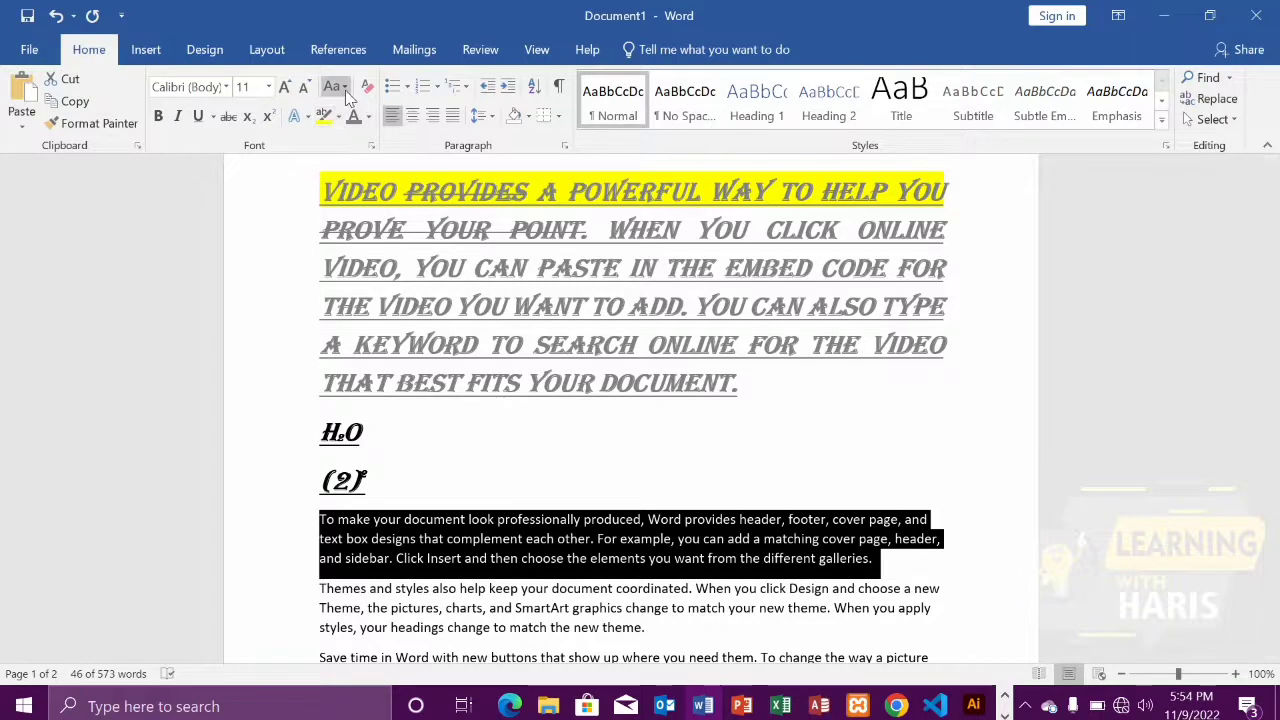
Change the paragraph beginning "To make your document look professionally produced" to UPPERCASE
{"action": "left_click", "coordinate": [335, 87]}
{"action": "left_click", "coordinate": [358, 150]}
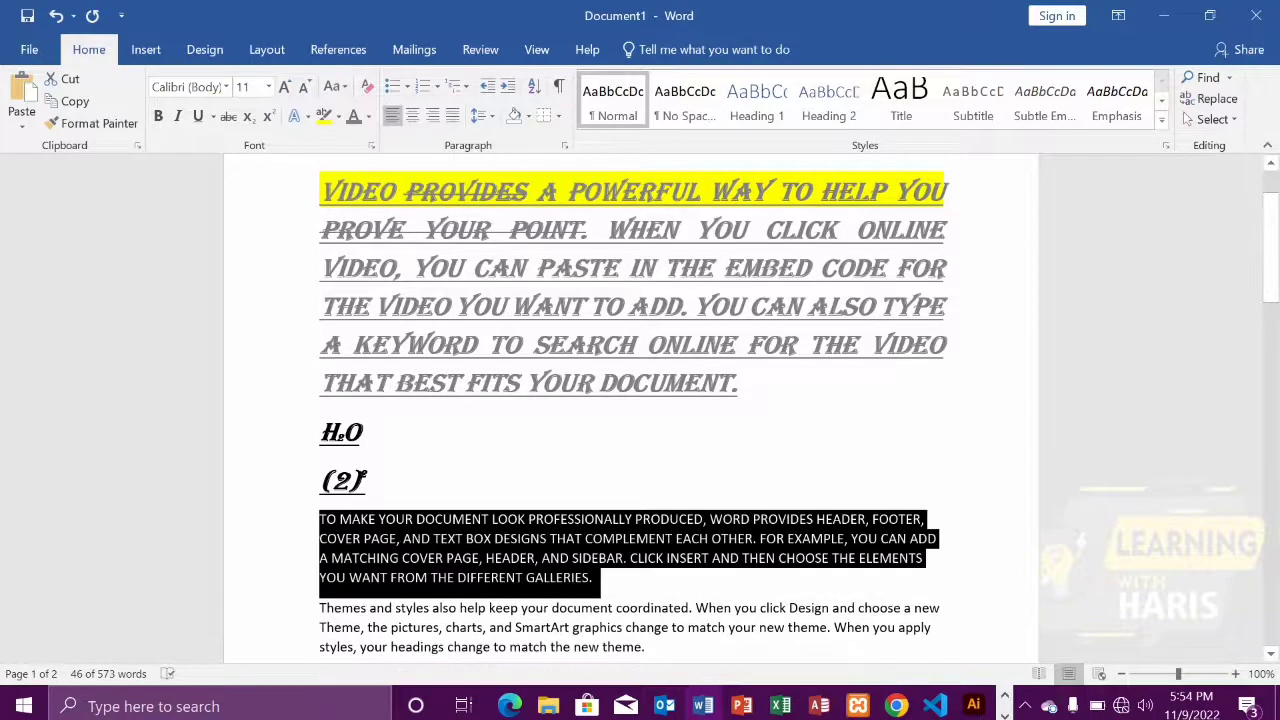
Change the case of the paragraph beginning "To make your document look professionally produced" to lowercase
{"action": "left_click", "coordinate": [613, 608]}
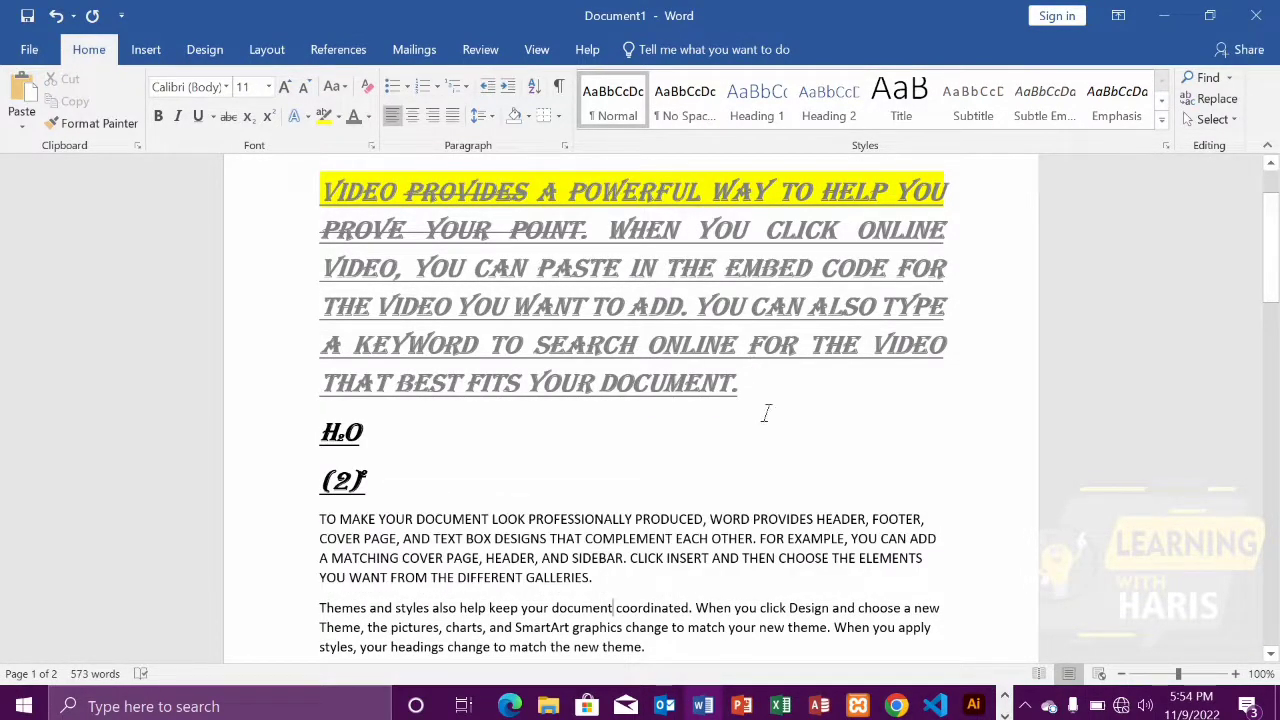
{"action": "scroll", "coordinate": [766, 413], "scroll_direction": "down", "scroll_amount": 2}
{"action": "left_click_drag", "start_coordinate": [302, 432], "coordinate": [520, 486]}
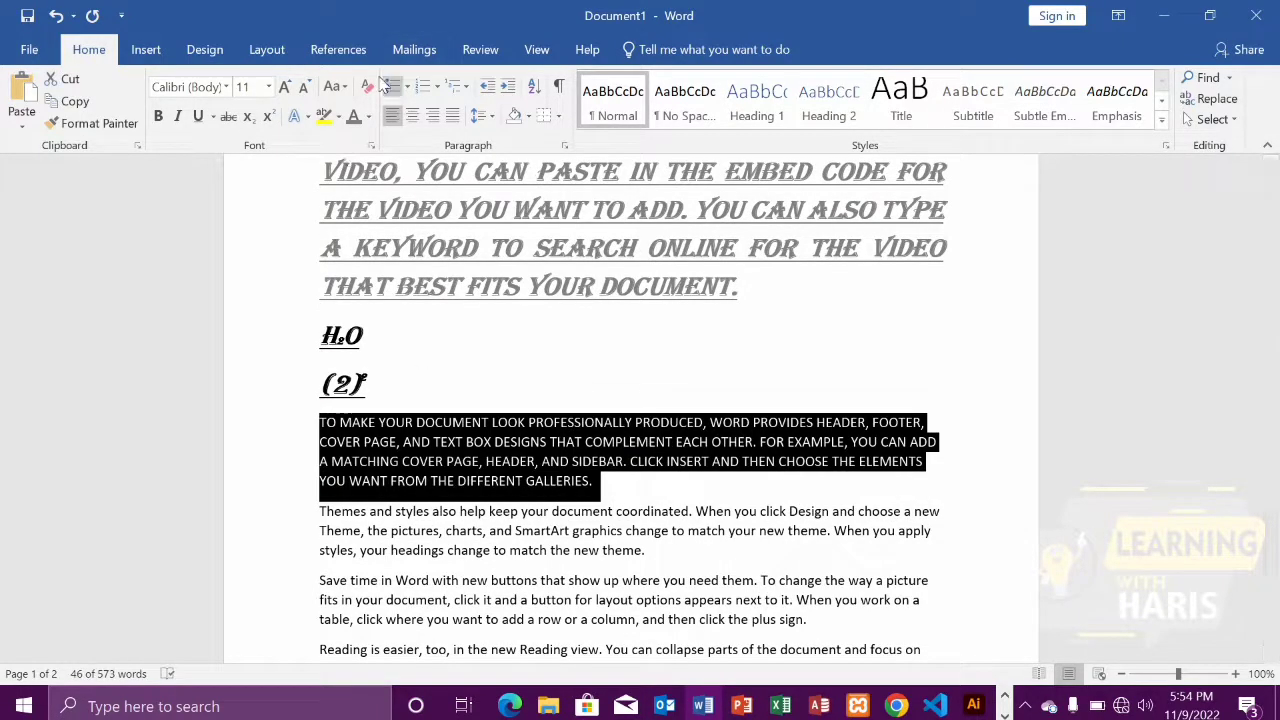
{"action": "left_click", "coordinate": [351, 90]}
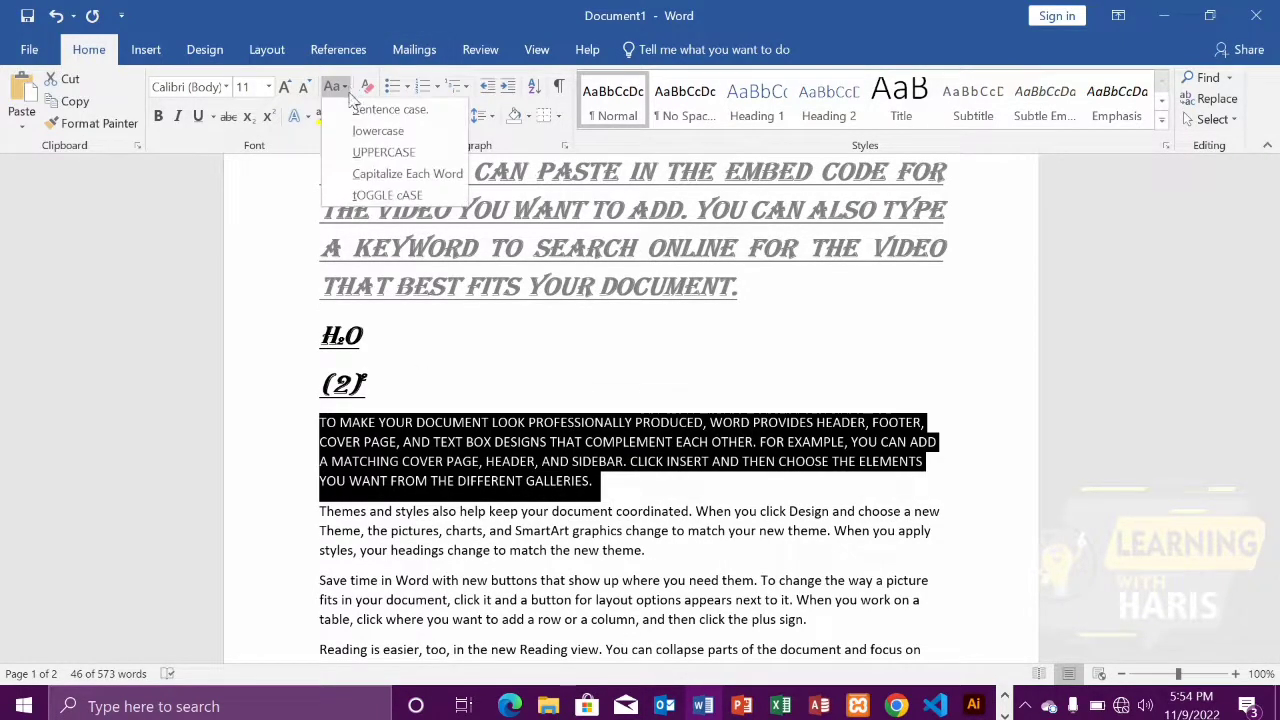
{"action": "left_click", "coordinate": [368, 129]}
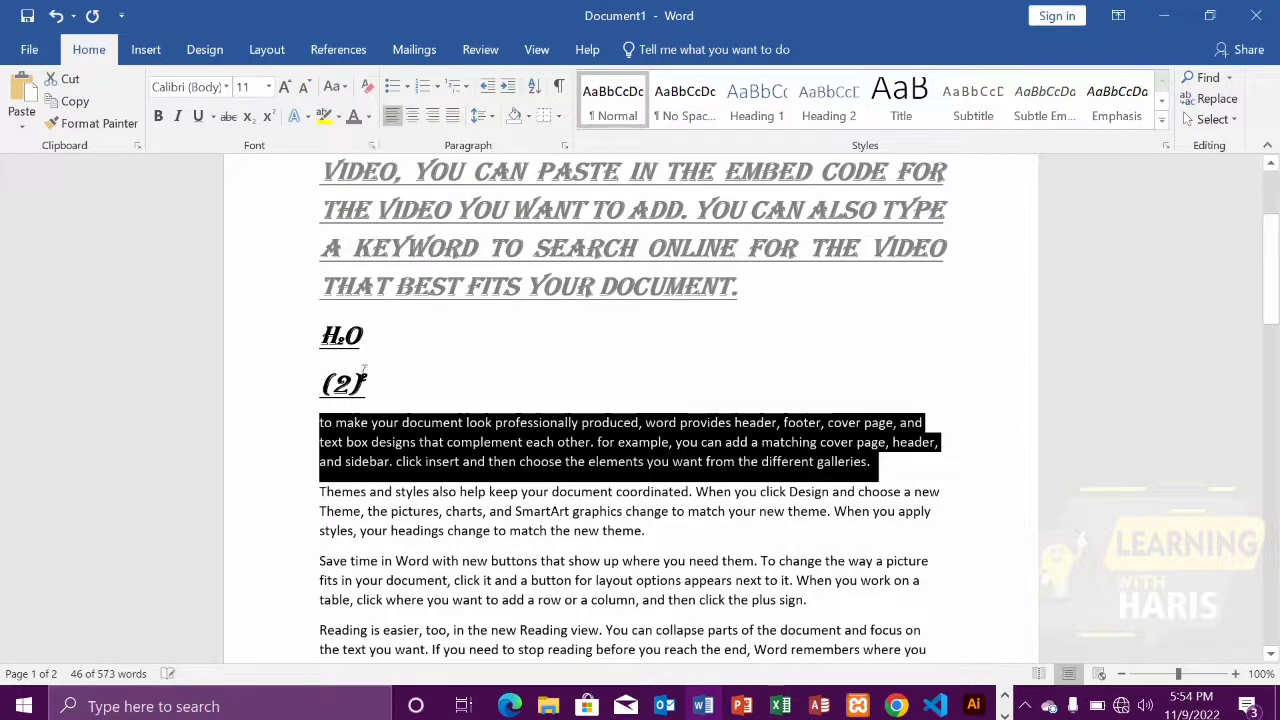
Apply Sentence case to the lowercase paragraph below the "(2)2" line
{"action": "left_click", "coordinate": [300, 448]}
{"action": "left_click_drag", "start_coordinate": [320, 424], "coordinate": [878, 465]}
{"action": "left_click", "coordinate": [340, 87]}
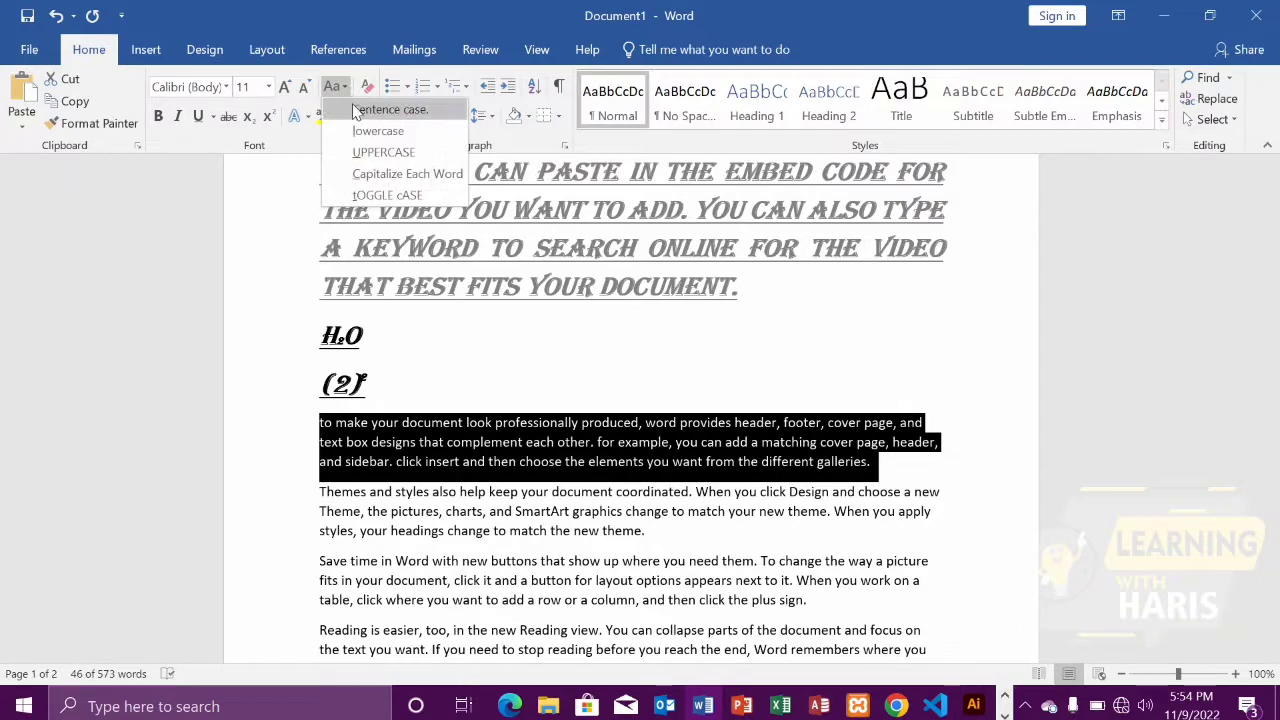
{"action": "left_click", "coordinate": [354, 109]}
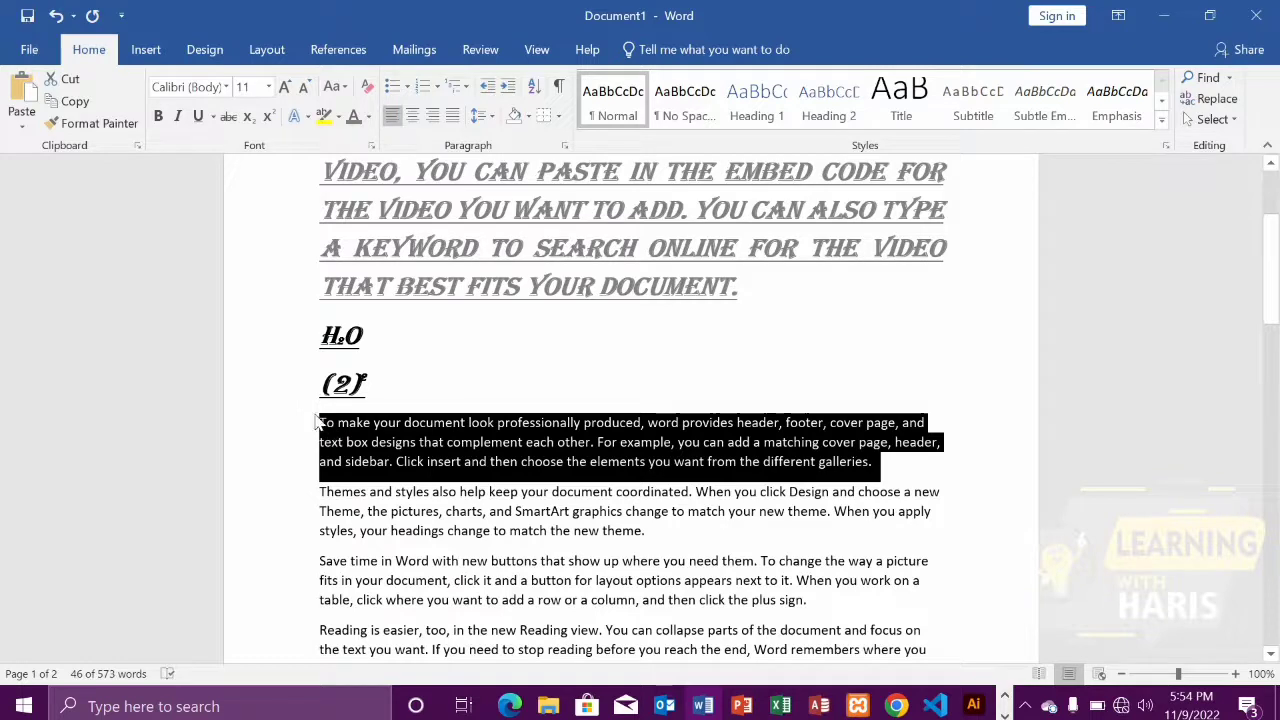
{"action": "left_click", "coordinate": [884, 477]}
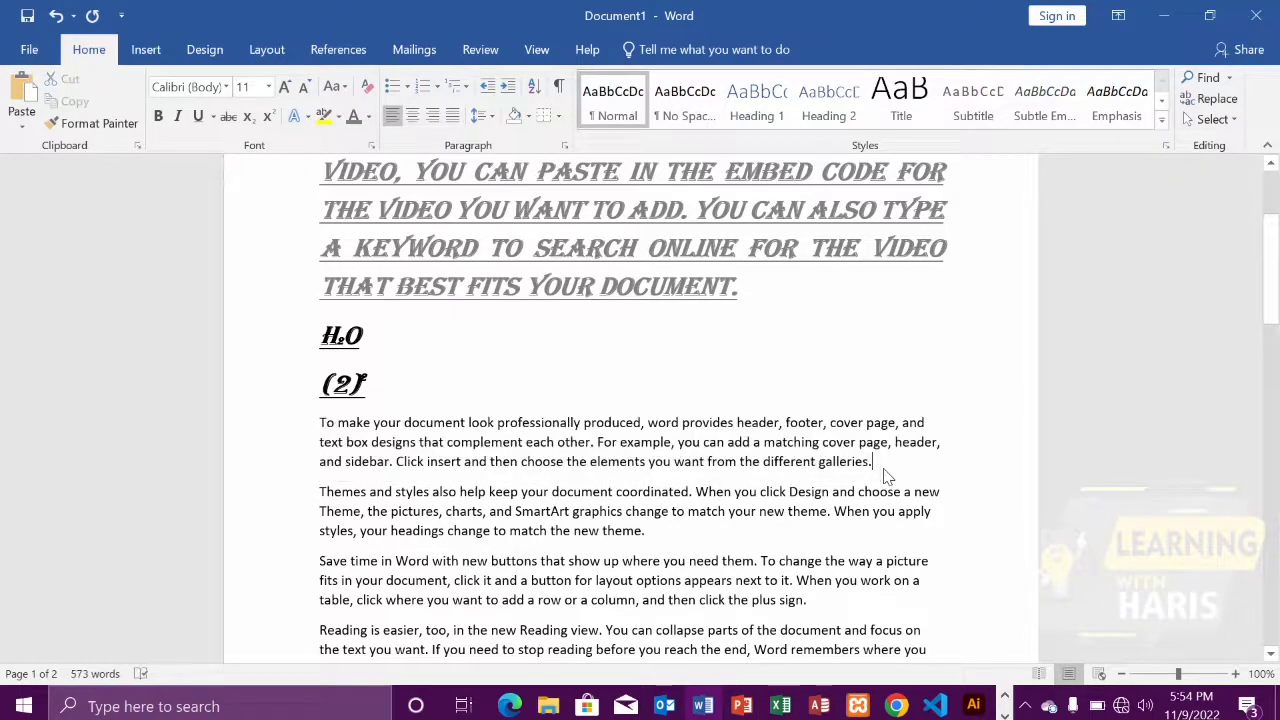
Apply Capitalize Each Word to the paragraph beginning "To make your document look professionally produced"
{"action": "left_click_drag", "start_coordinate": [884, 477], "coordinate": [319, 422]}
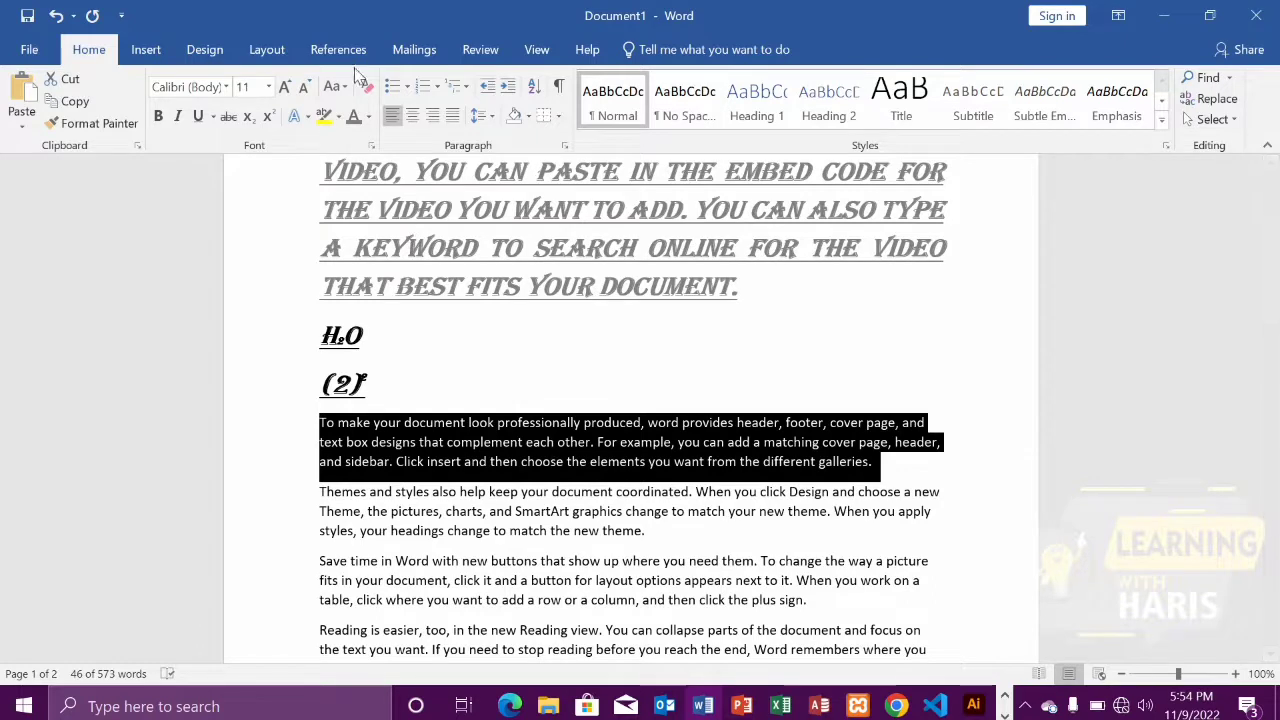
{"action": "left_click", "coordinate": [336, 86]}
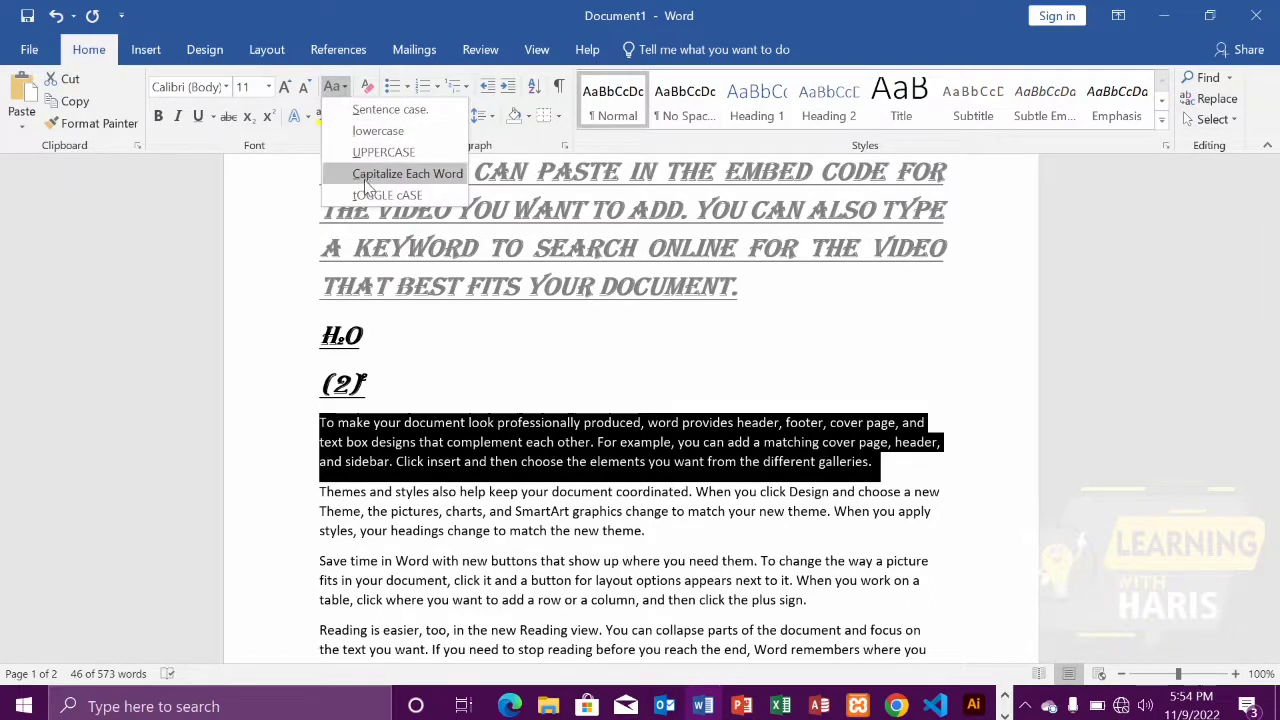
{"action": "left_click", "coordinate": [367, 177]}
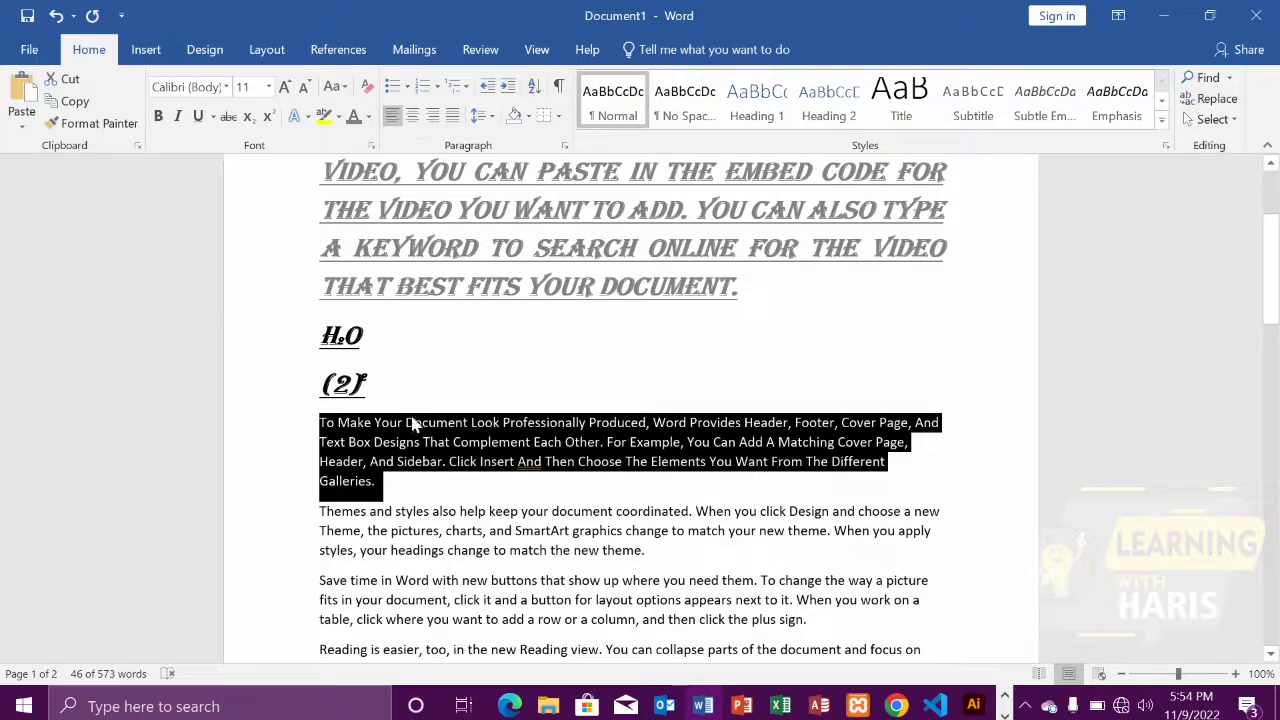
Apply tOGGLE cASE to the paragraph beginning "To Make Your Document Look Professionally Produced"
{"action": "left_click", "coordinate": [335, 87]}
{"action": "left_click", "coordinate": [385, 195]}
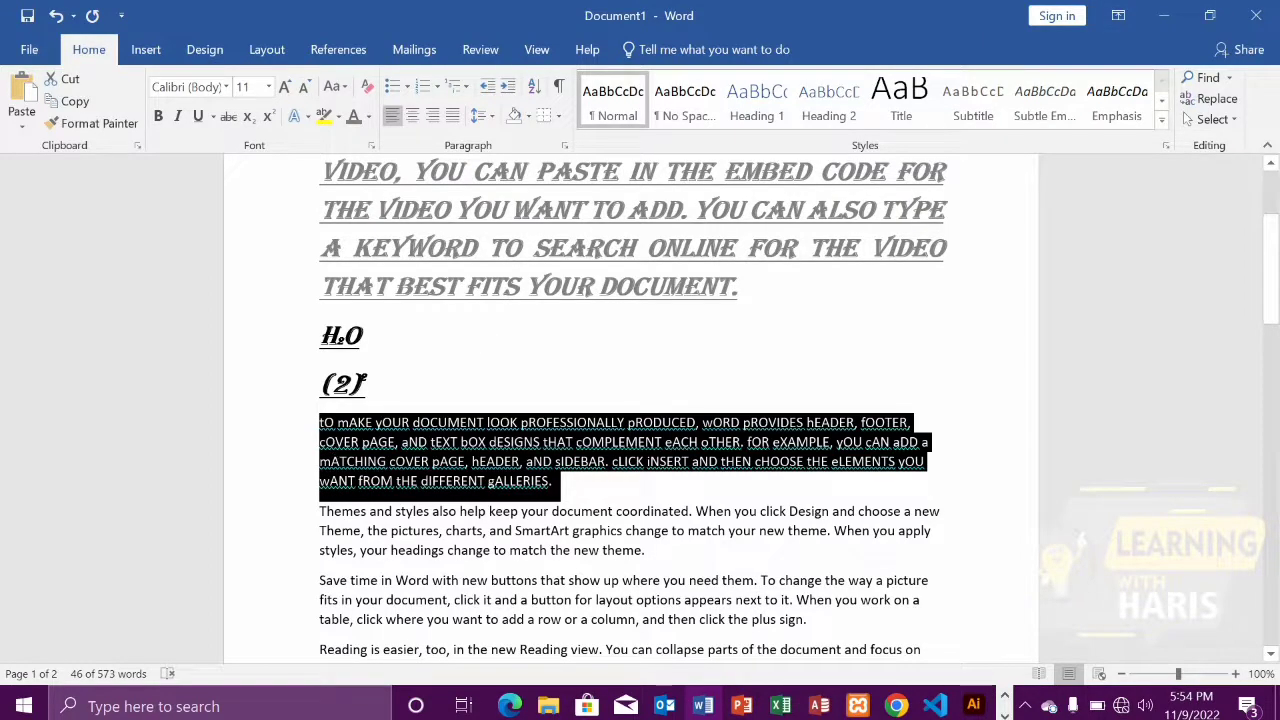
{"action": "scroll", "coordinate": [590, 505], "scroll_direction": "up", "scroll_amount": 5}
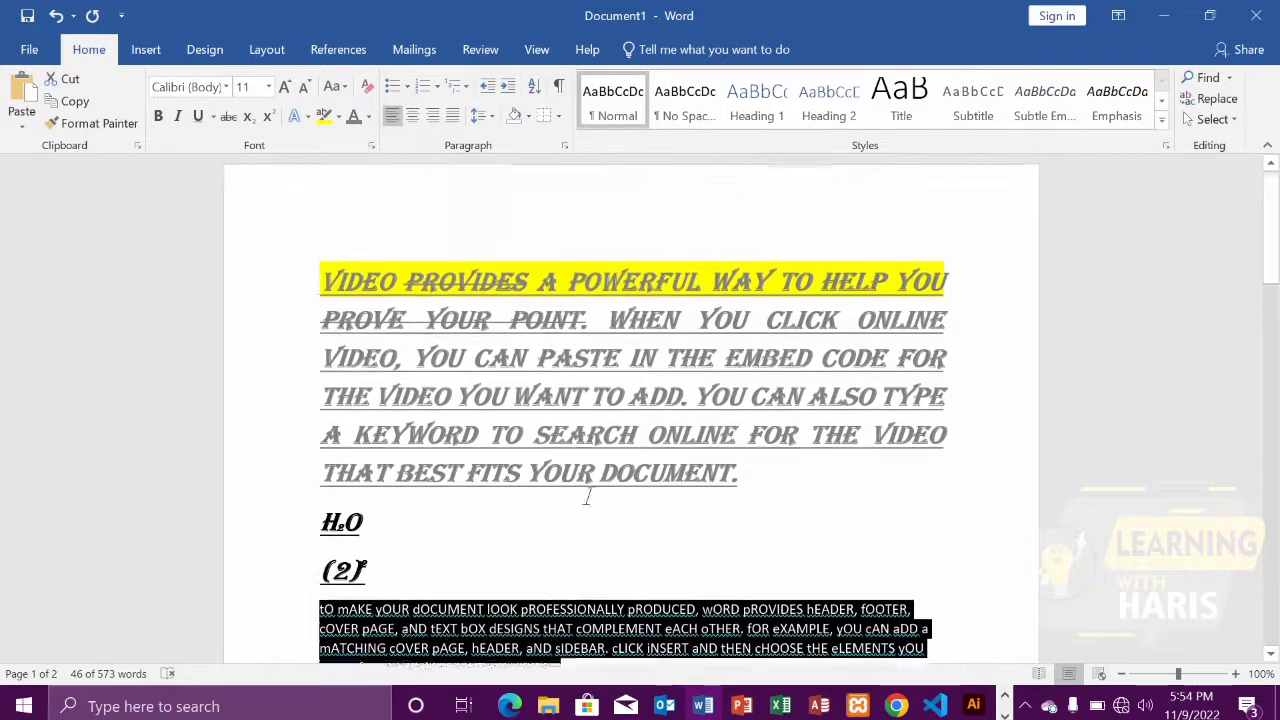
{"action": "scroll", "coordinate": [453, 413], "scroll_direction": "down", "scroll_amount": 2}
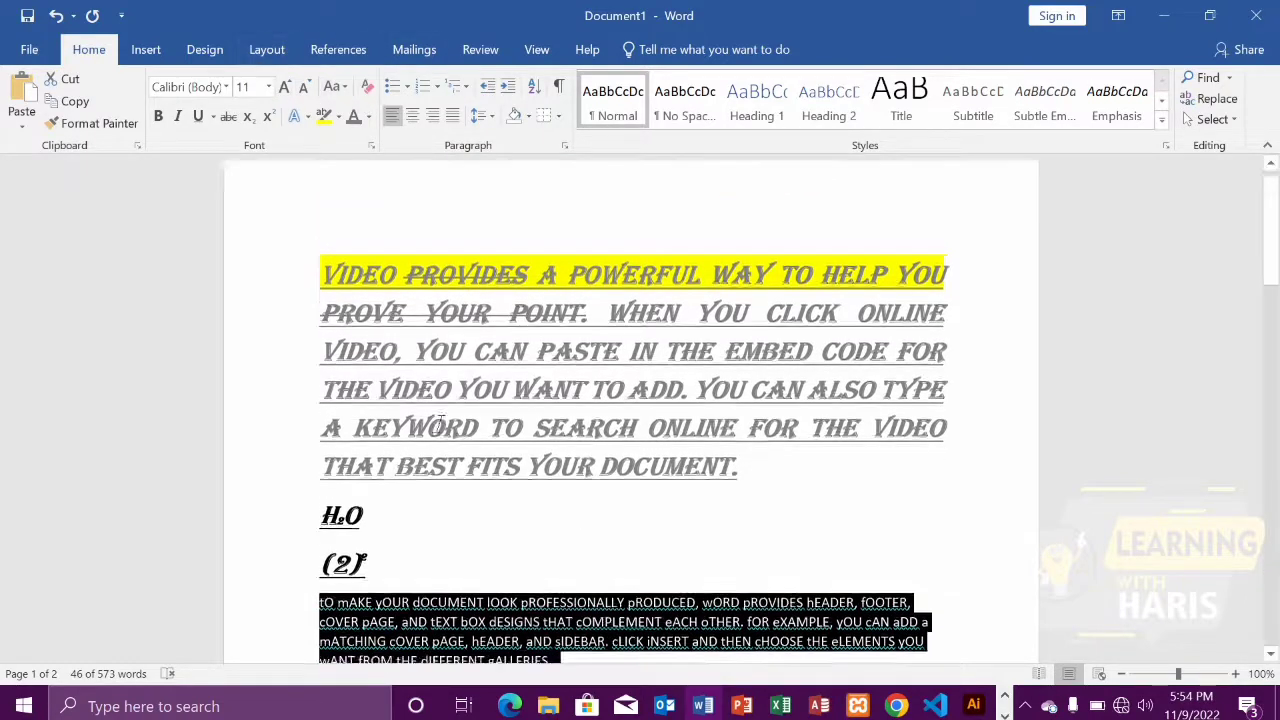
{"action": "scroll", "coordinate": [455, 413], "scroll_direction": "up", "scroll_amount": 2}
{"action": "scroll", "coordinate": [204, 186], "scroll_direction": "down", "scroll_amount": 1}
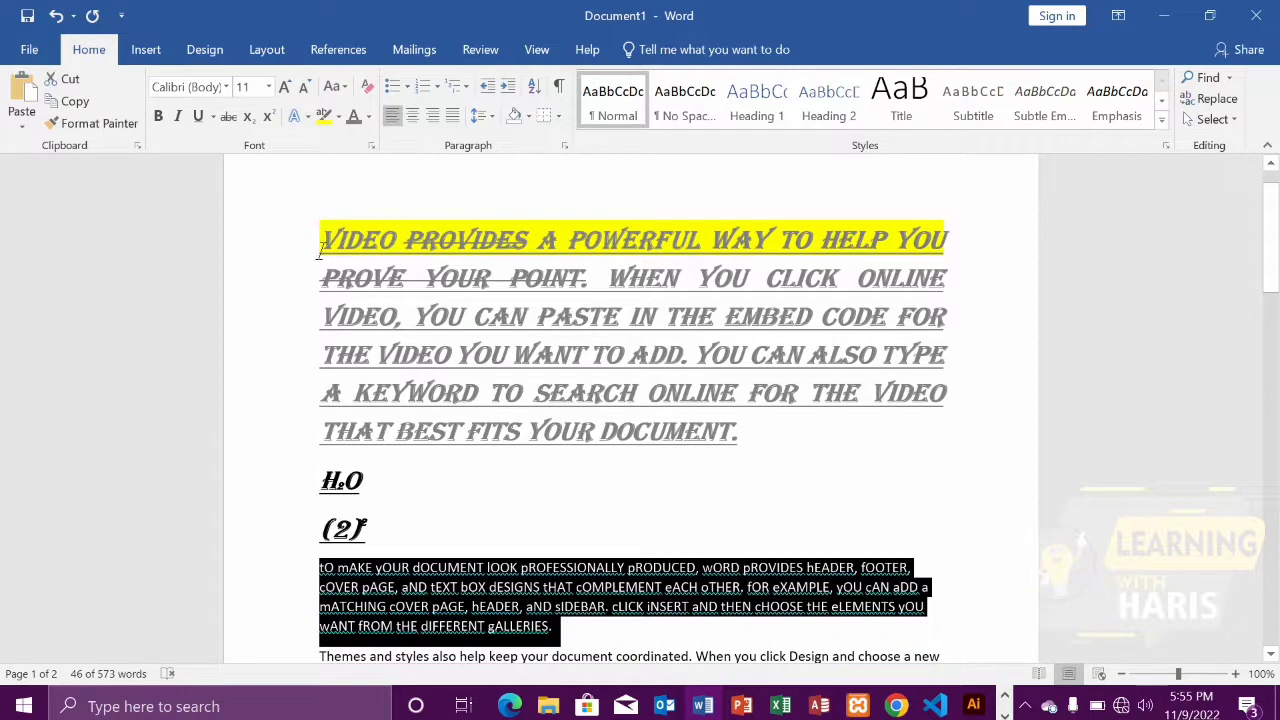
Clear all formatting from the text between the first paragraph and the toggled-case paragraph, and remove the yellow highlight from the opening words
{"action": "left_click_drag", "start_coordinate": [320, 248], "coordinate": [750, 440]}
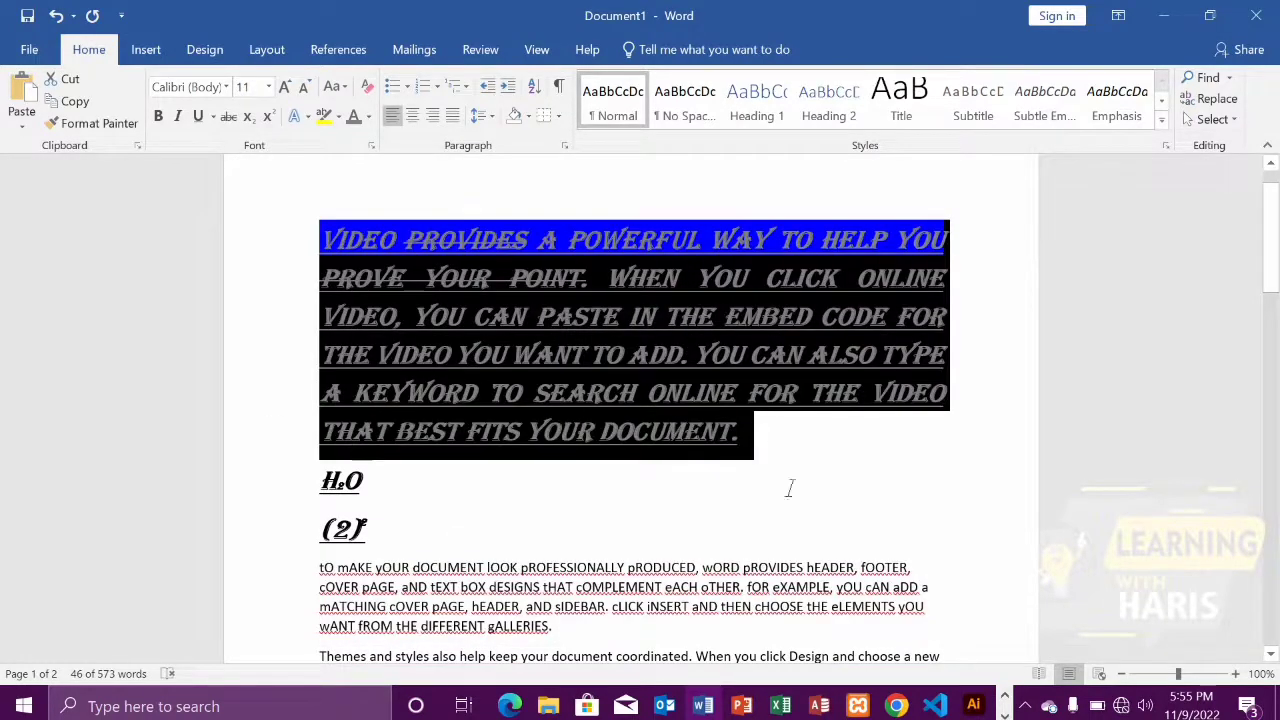
{"action": "left_click_drag", "start_coordinate": [789, 488], "coordinate": [556, 628]}
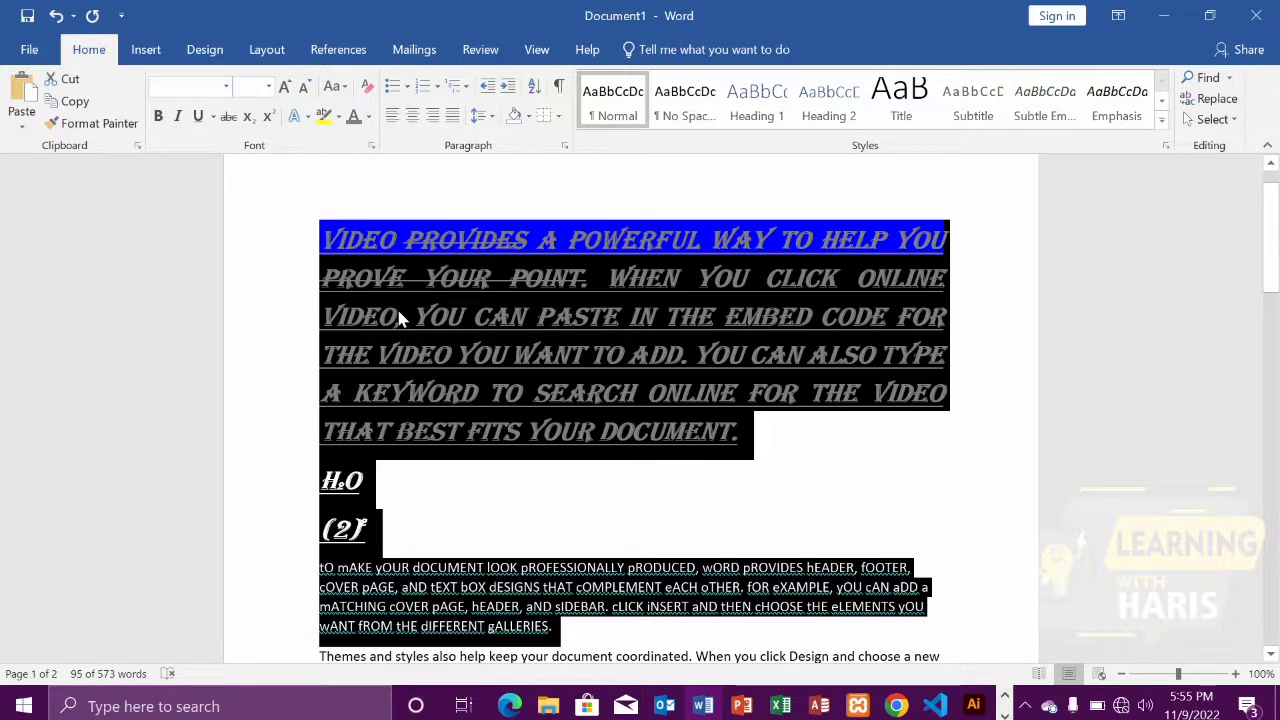
{"action": "left_click", "coordinate": [368, 92]}
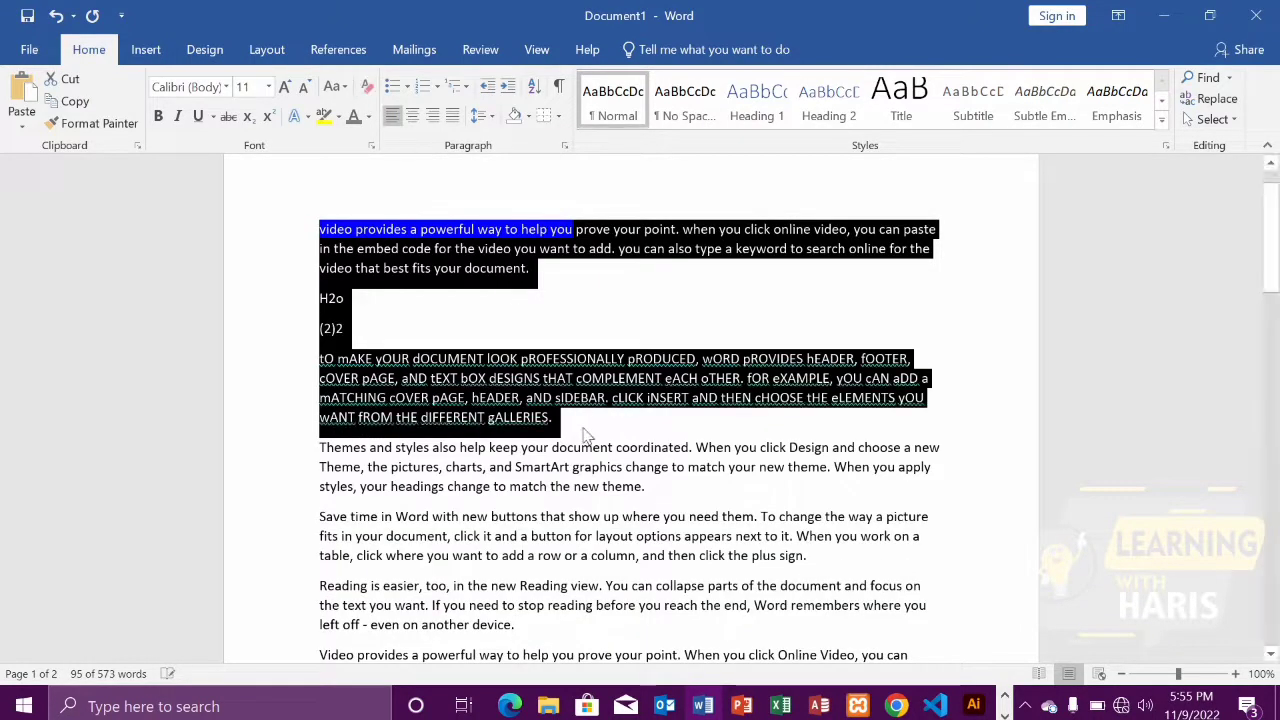
{"action": "left_click", "coordinate": [587, 436]}
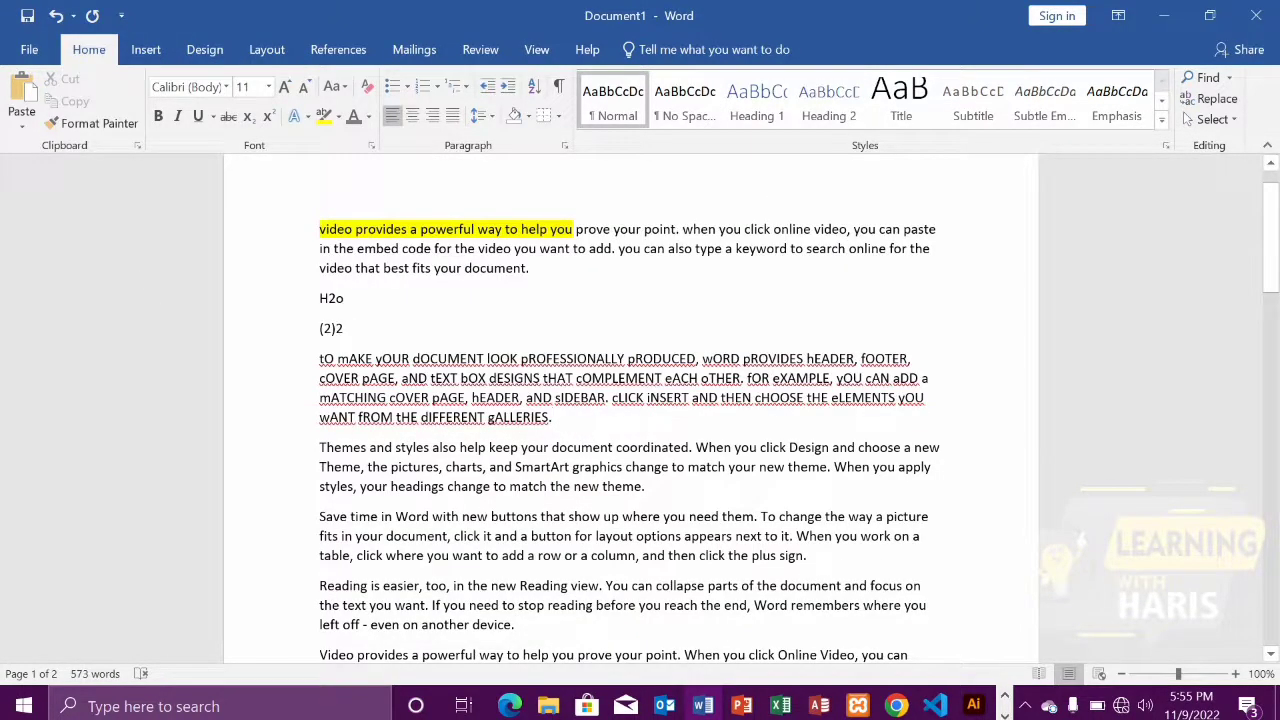
{"action": "left_click_drag", "start_coordinate": [320, 229], "coordinate": [576, 229]}
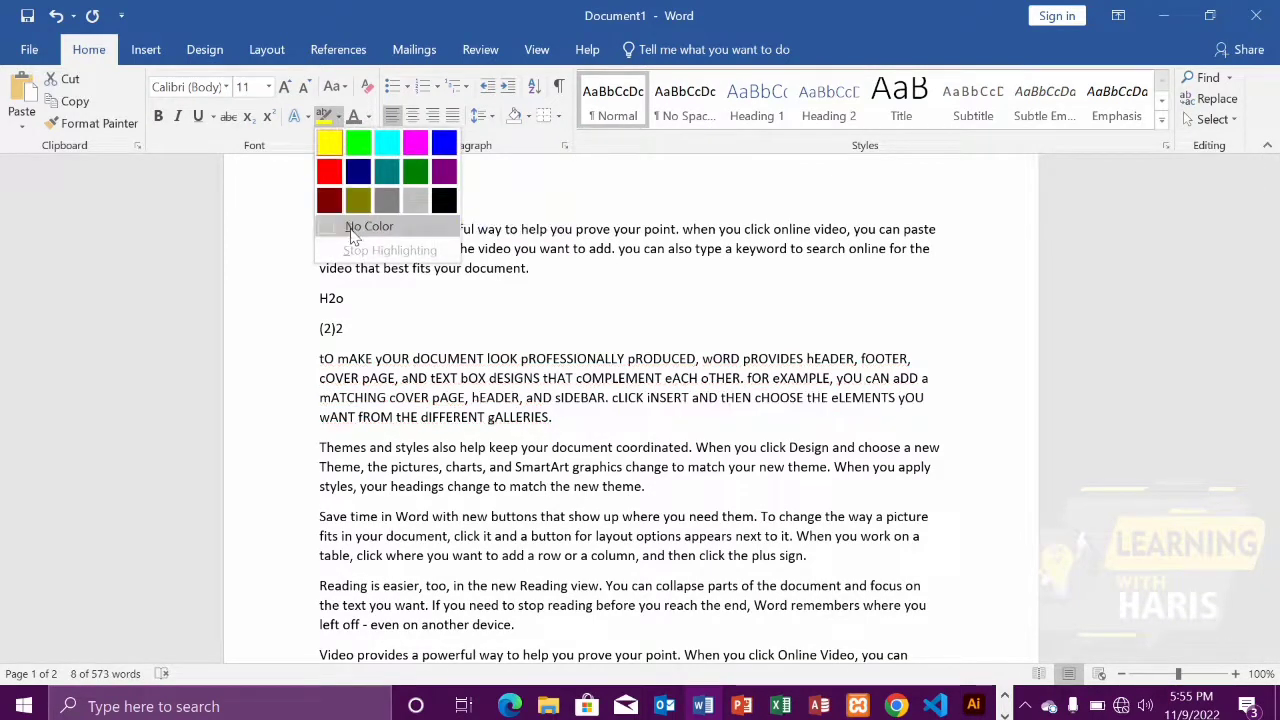
{"action": "left_click", "coordinate": [356, 230]}
Delete everything from the start of the document through the toggled-case paragraph, including the H2o and (2)2 lines
{"action": "left_click", "coordinate": [532, 268]}
{"action": "left_click_drag", "start_coordinate": [553, 418], "coordinate": [319, 229]}
{"action": "key", "text": "Delete"}
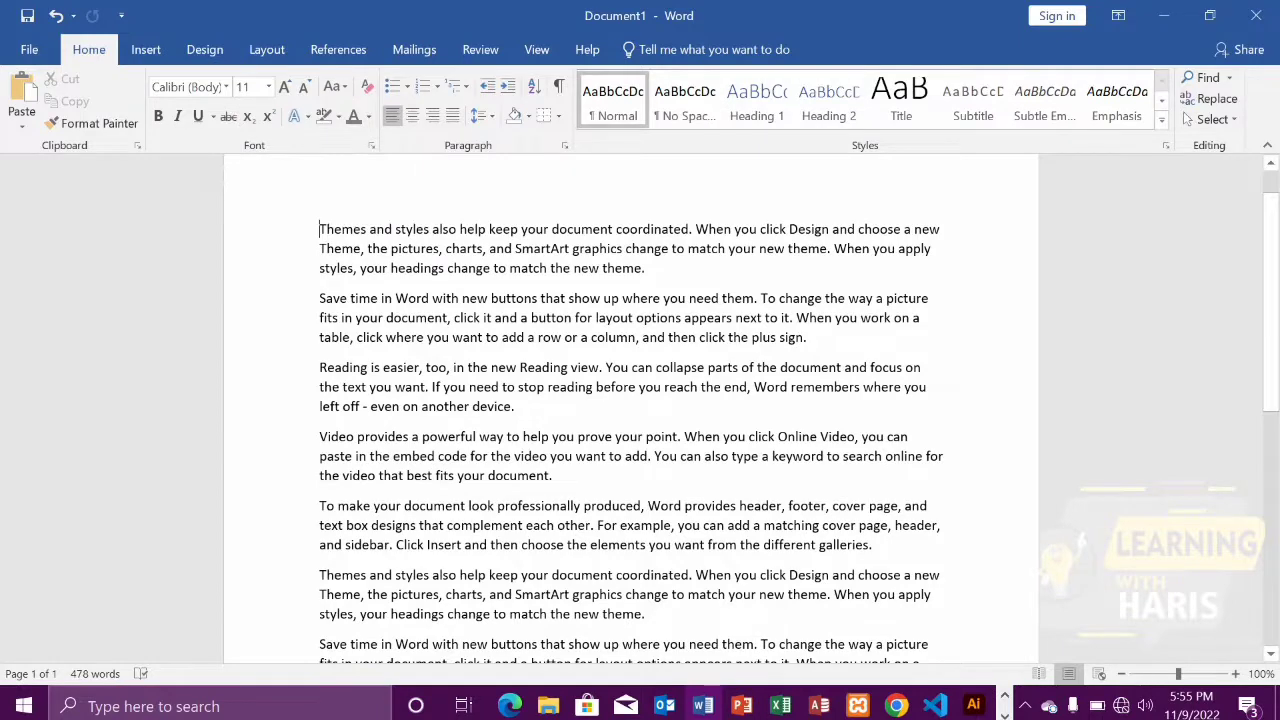
Apply a gray text effect to the first paragraph, beginning "Themes and styles also help keep your document coordinated"
{"action": "left_click_drag", "start_coordinate": [319, 229], "coordinate": [655, 268]}
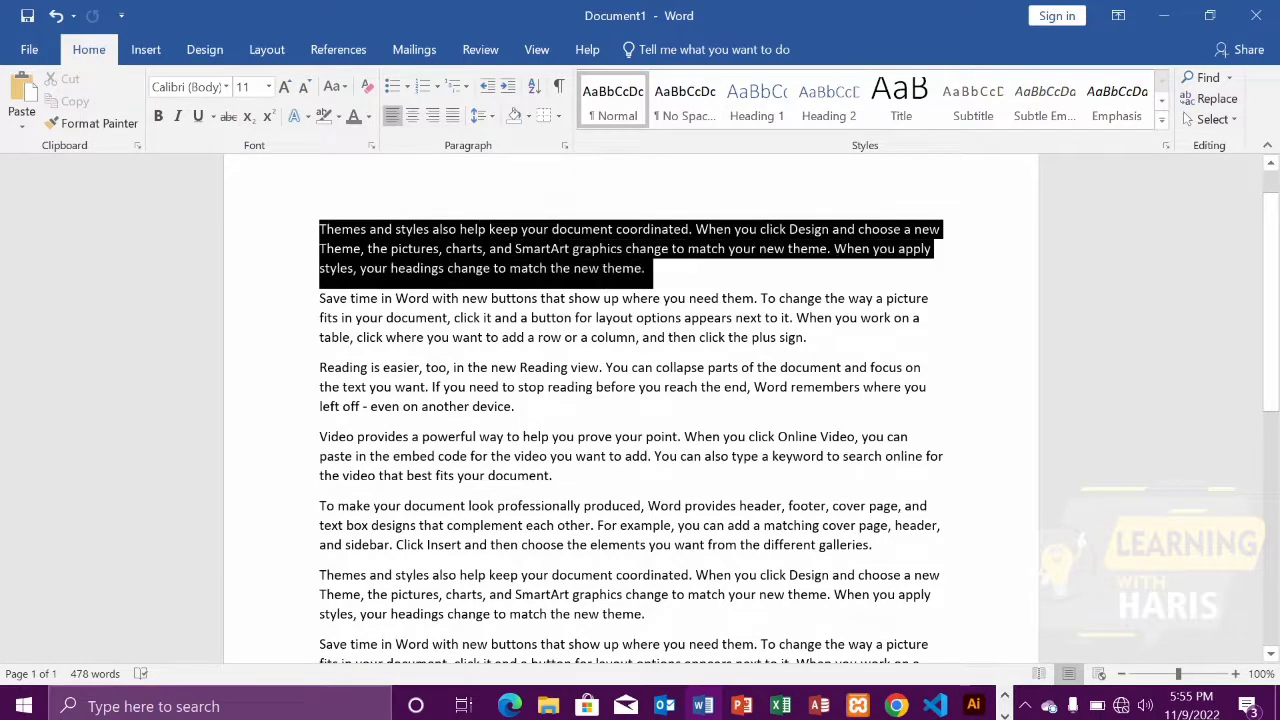
{"action": "left_click", "coordinate": [297, 116]}
{"action": "left_click", "coordinate": [322, 168]}
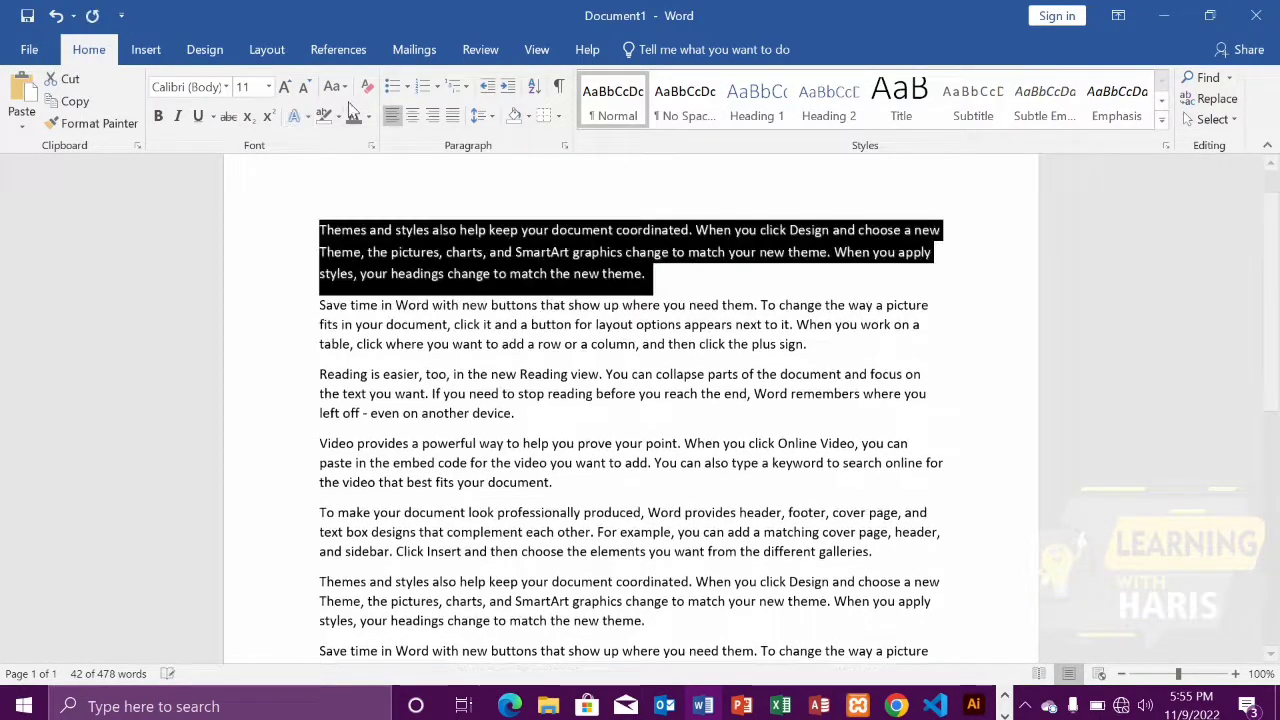
Make the first paragraph bold and italic, and enlarge its font size to 14
{"action": "left_click", "coordinate": [162, 117]}
{"action": "left_click", "coordinate": [177, 116]}
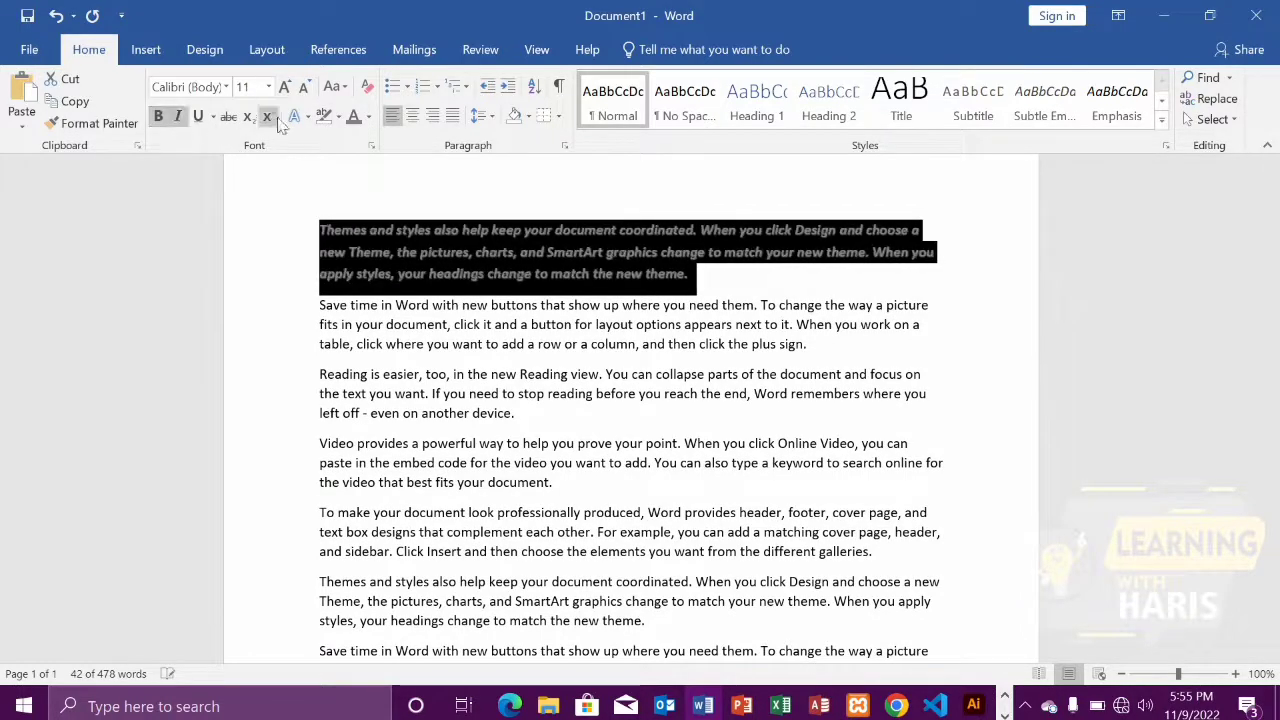
{"action": "left_click", "coordinate": [284, 87]}
{"action": "left_click", "coordinate": [284, 87]}
{"action": "left_click", "coordinate": [598, 316]}
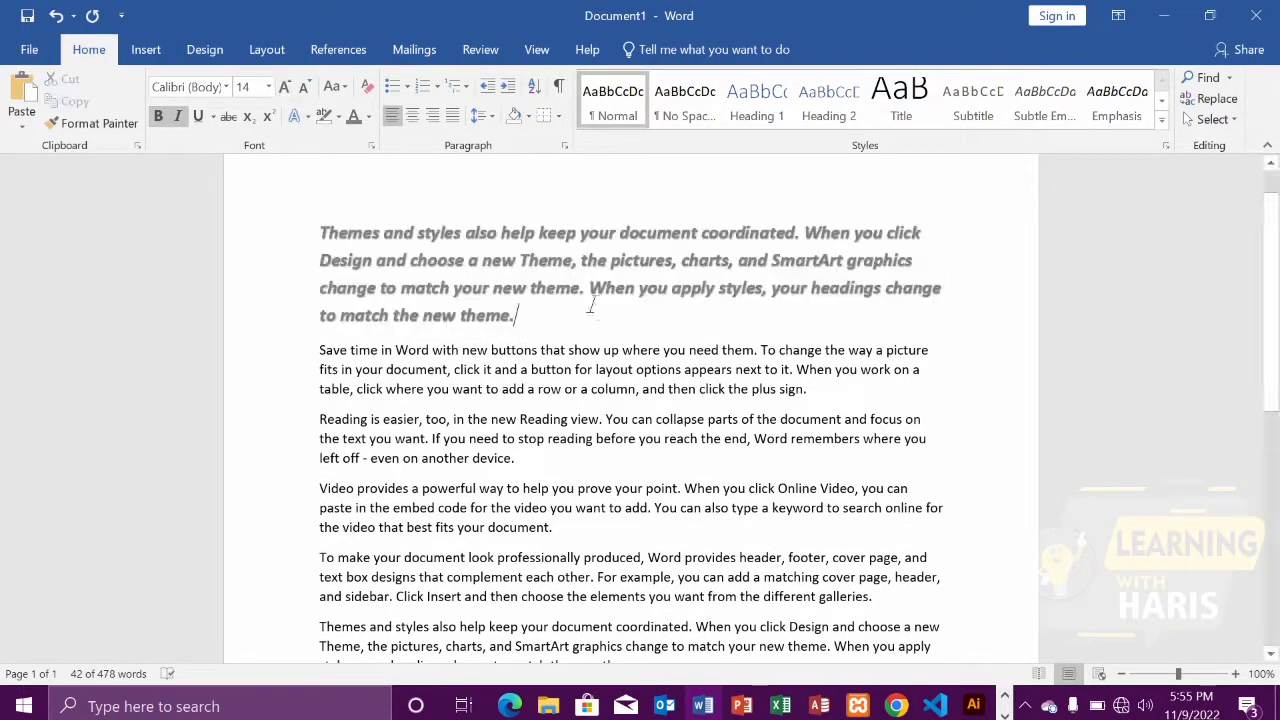
Copy the first paragraph's formatting with Format Painter onto the paragraphs beginning "Reading is easier, too" and "Video provides a powerful way"
{"action": "scroll", "coordinate": [630, 410], "scroll_direction": "down", "scroll_amount": 2}
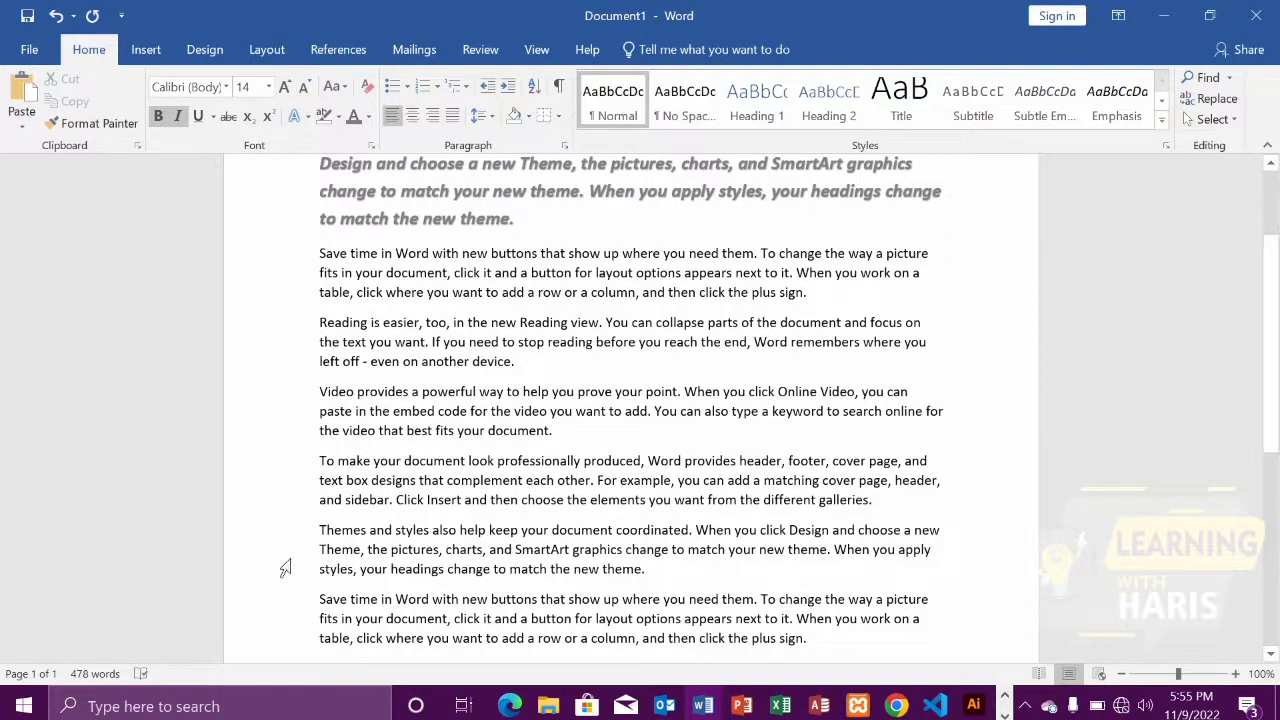
{"action": "scroll", "coordinate": [285, 568], "scroll_direction": "up", "scroll_amount": 3}
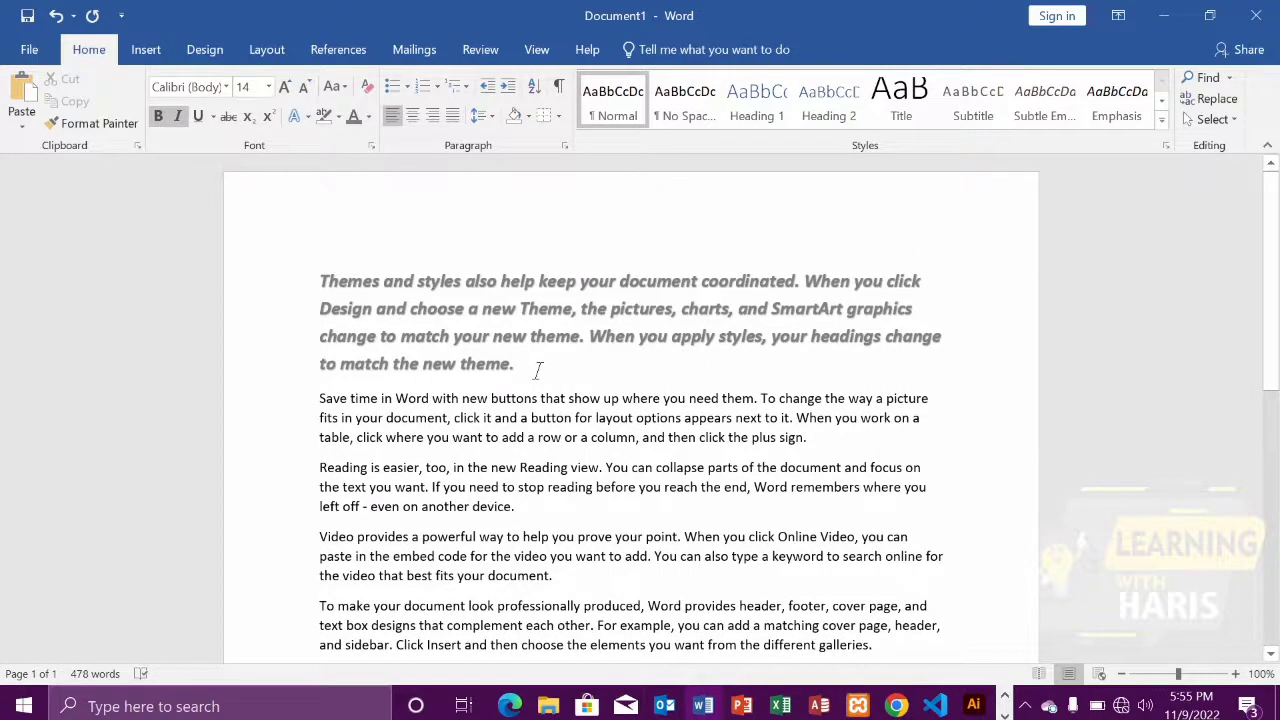
{"action": "left_click_drag", "start_coordinate": [537, 371], "coordinate": [318, 281]}
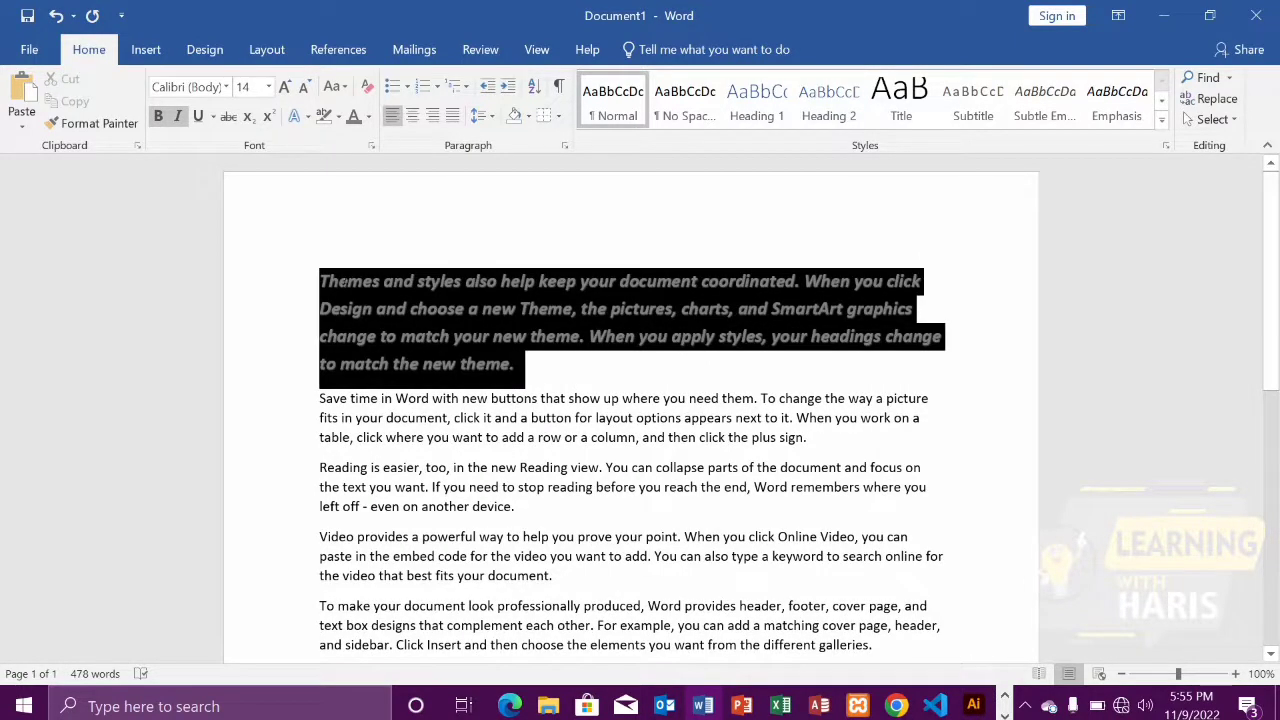
{"action": "left_click", "coordinate": [98, 123]}
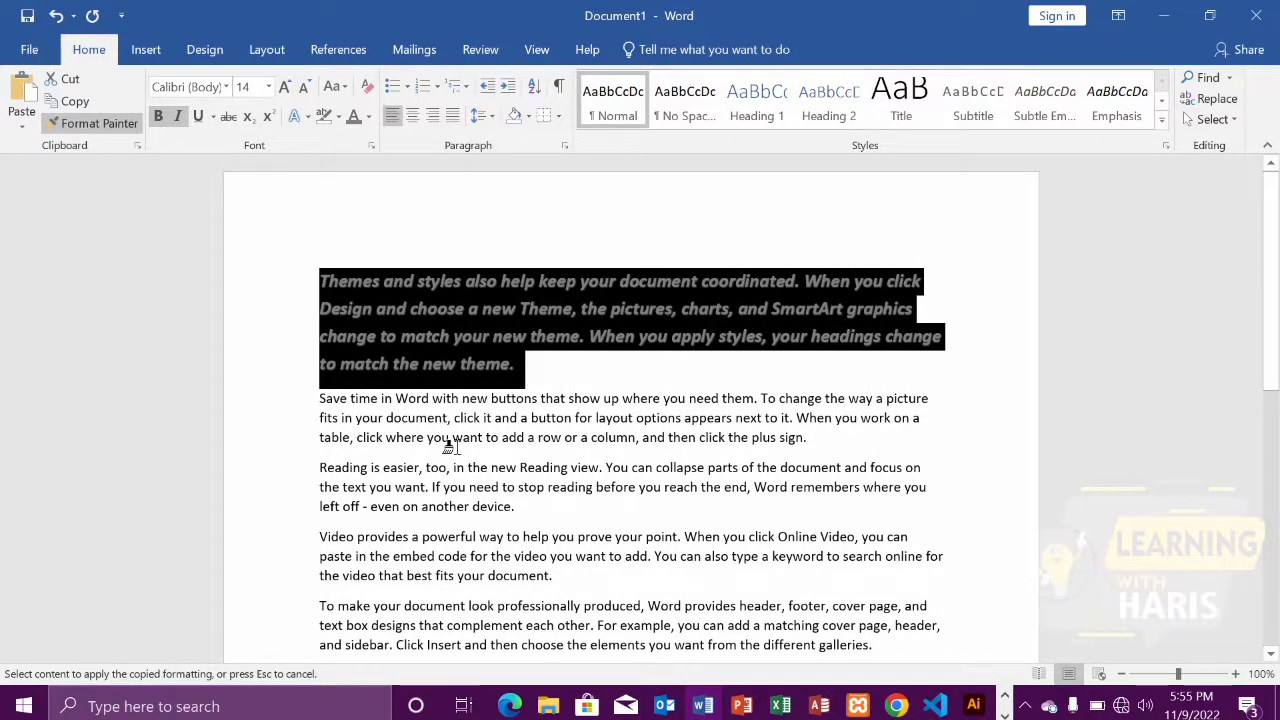
{"action": "left_click_drag", "start_coordinate": [308, 470], "coordinate": [535, 520]}
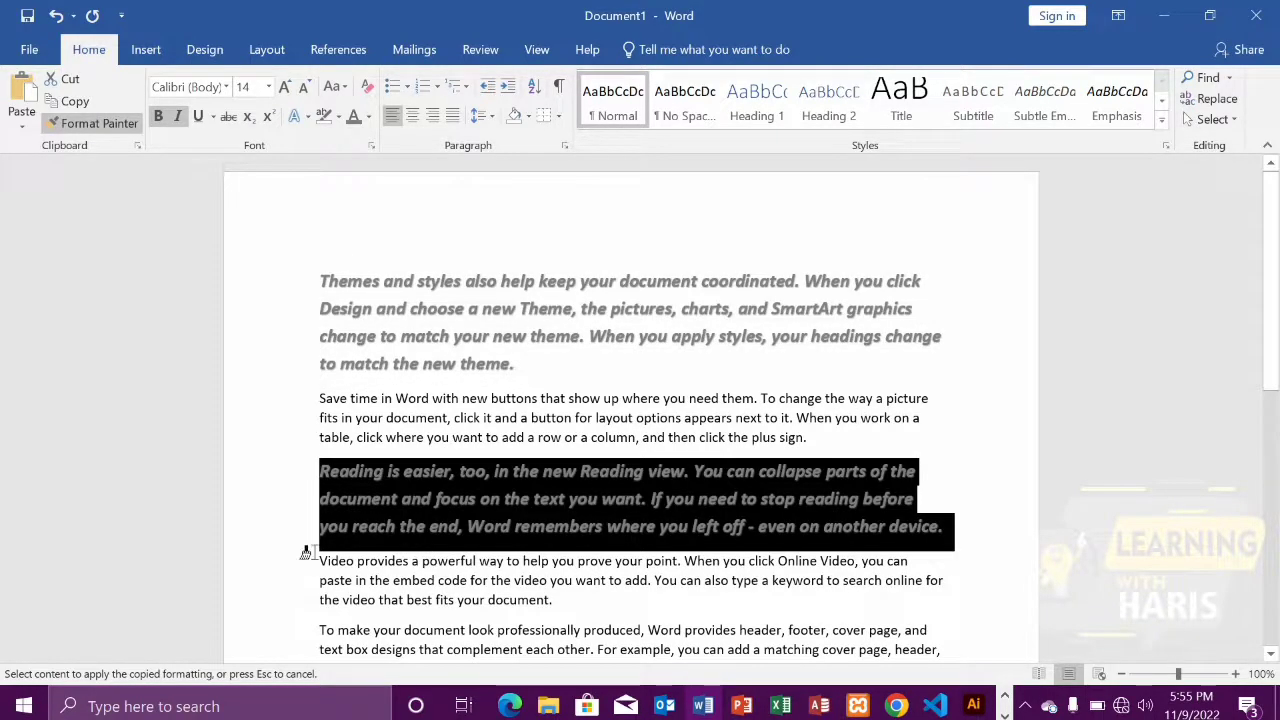
{"action": "left_click_drag", "start_coordinate": [305, 553], "coordinate": [568, 605]}
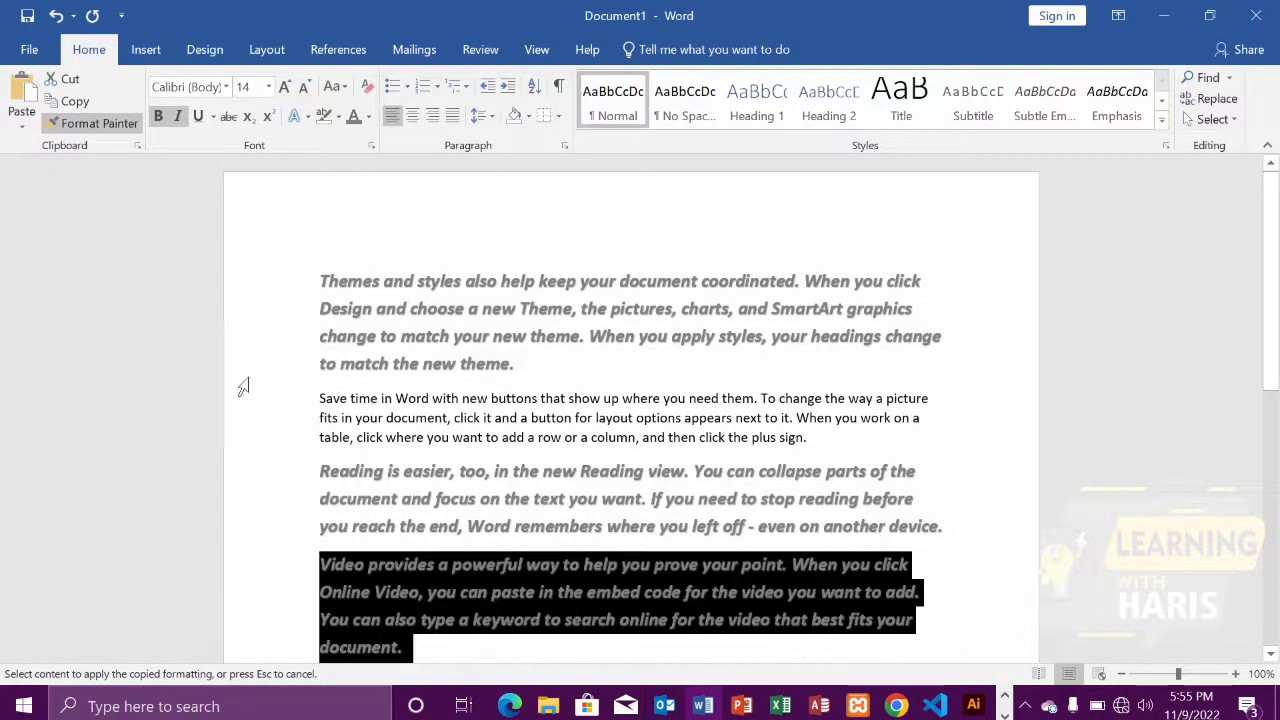
{"action": "left_click", "coordinate": [90, 123]}
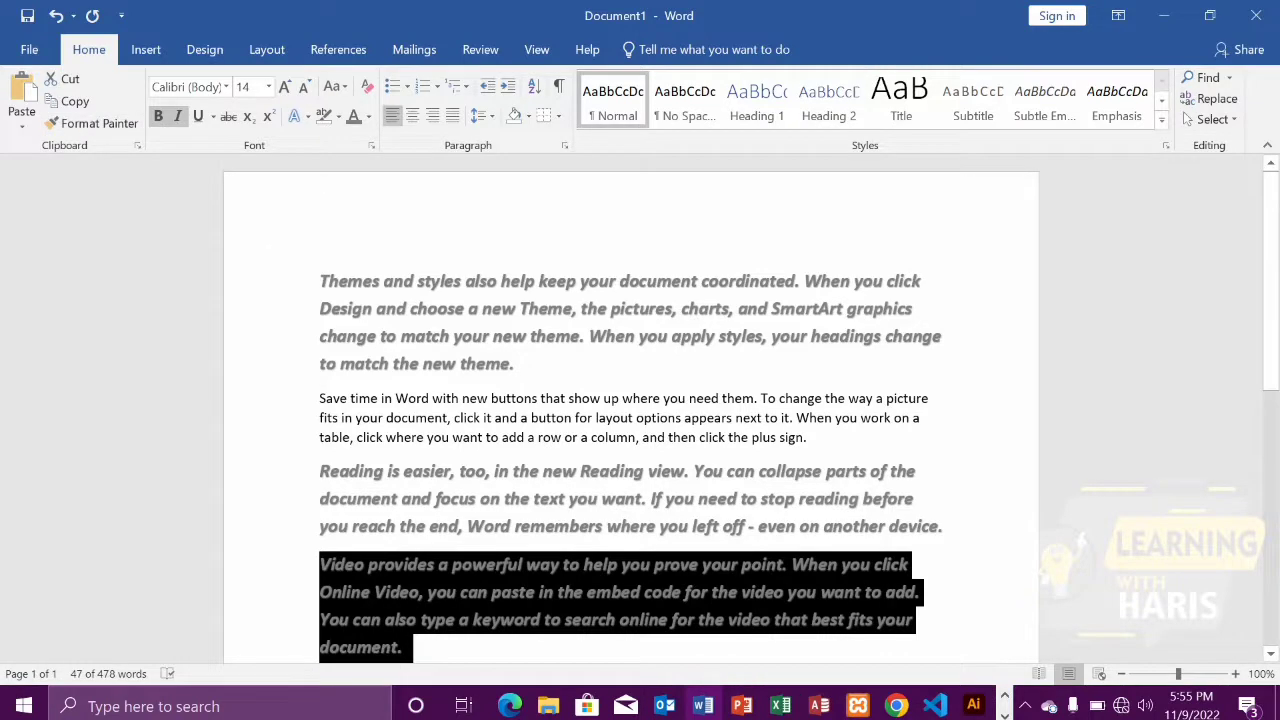
{"action": "scroll", "coordinate": [614, 429], "scroll_direction": "down", "scroll_amount": 2}
{"action": "left_click", "coordinate": [611, 494]}
Copy the first paragraph, beginning "Themes and styles also help keep your document coordinated"
{"action": "scroll", "coordinate": [751, 474], "scroll_direction": "up", "scroll_amount": 1}
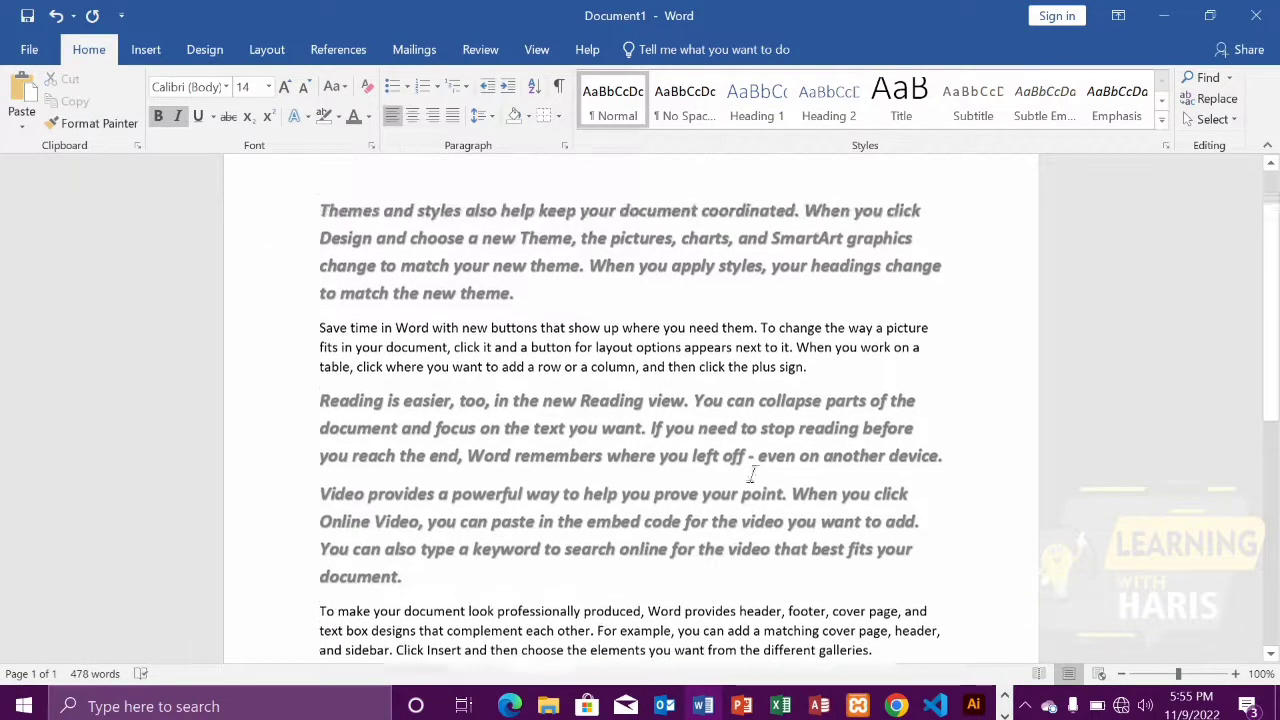
{"action": "scroll", "coordinate": [751, 474], "scroll_direction": "up", "scroll_amount": 1}
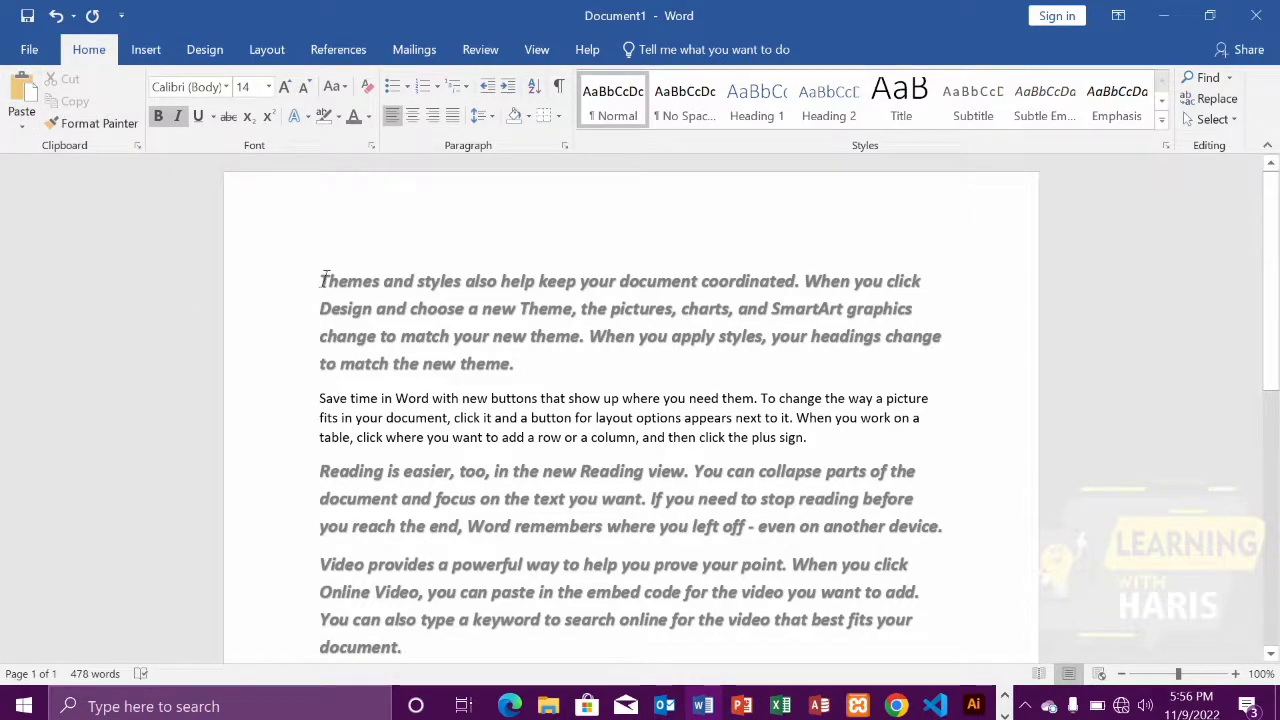
{"action": "left_click_drag", "start_coordinate": [310, 281], "coordinate": [541, 372]}
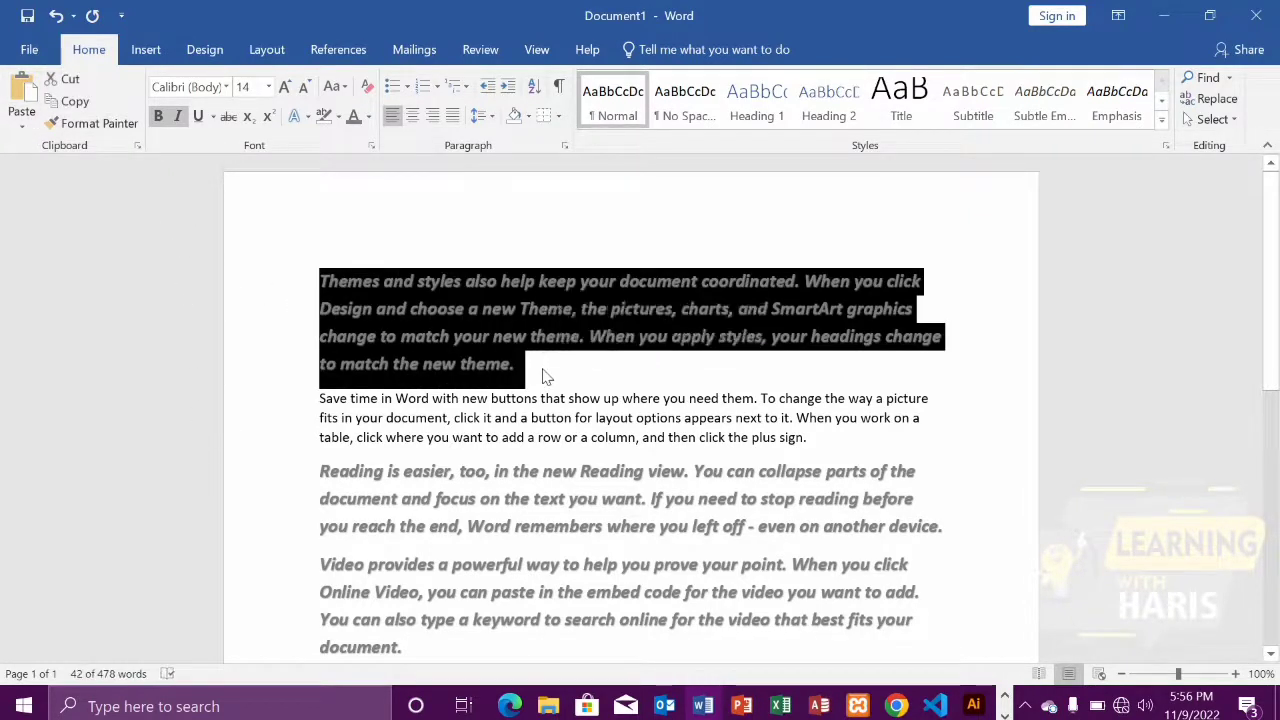
{"action": "key", "text": "ctrl+c"}
Paste the copied paragraph on a new line at the end of the document, keeping its source formatting
{"action": "scroll", "coordinate": [543, 374], "scroll_direction": "down", "scroll_amount": 1}
{"action": "scroll", "coordinate": [543, 374], "scroll_direction": "down", "scroll_amount": 4}
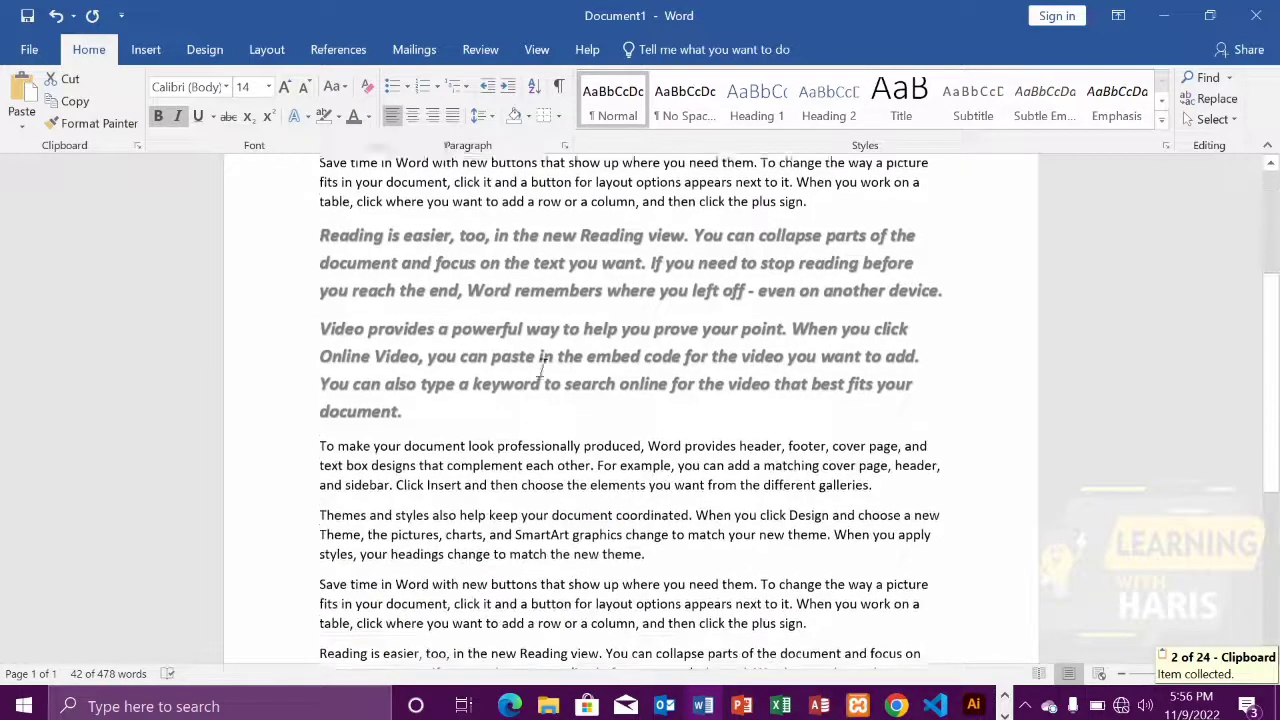
{"action": "scroll", "coordinate": [630, 400], "scroll_direction": "down", "scroll_amount": 7}
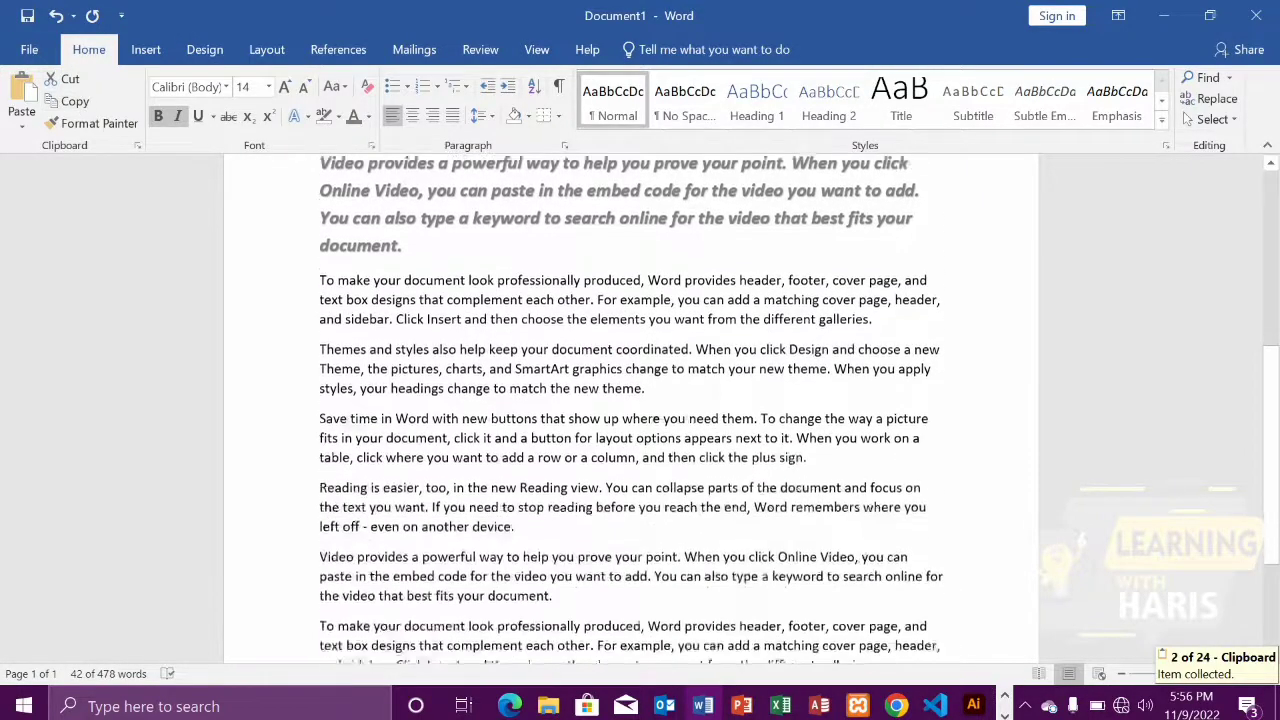
{"action": "left_click", "coordinate": [876, 478]}
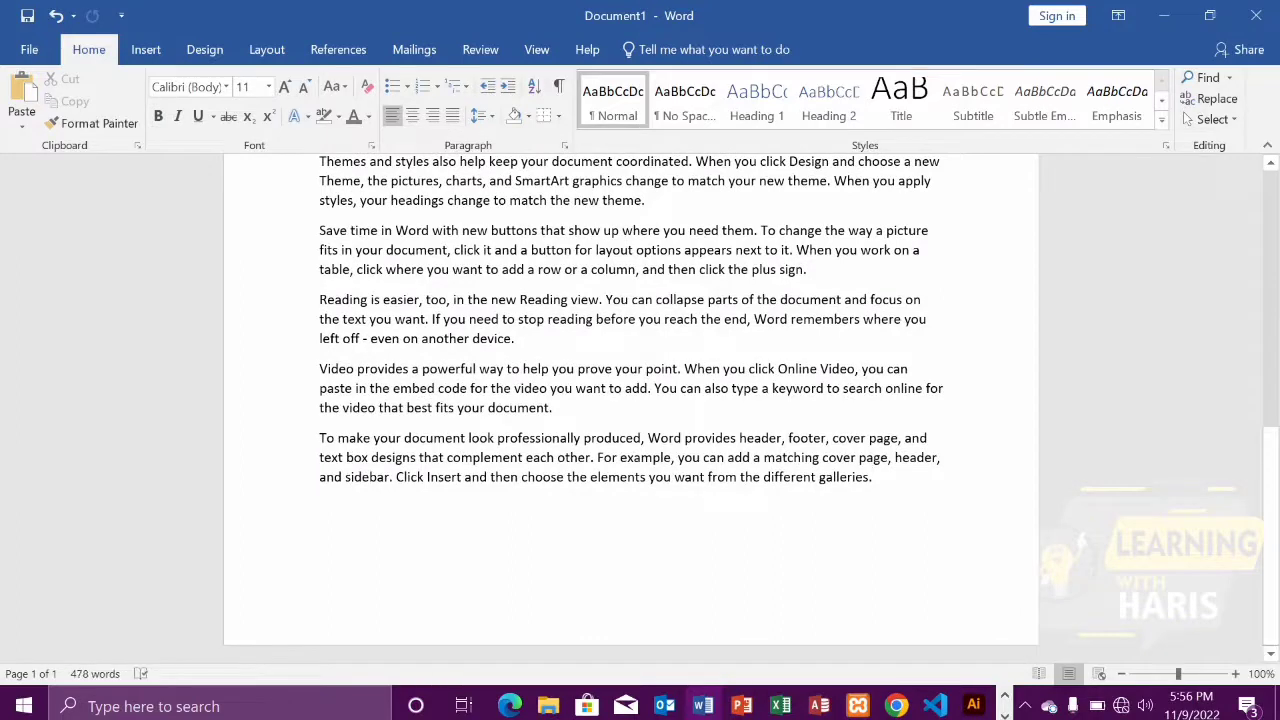
{"action": "key", "text": "Return"}
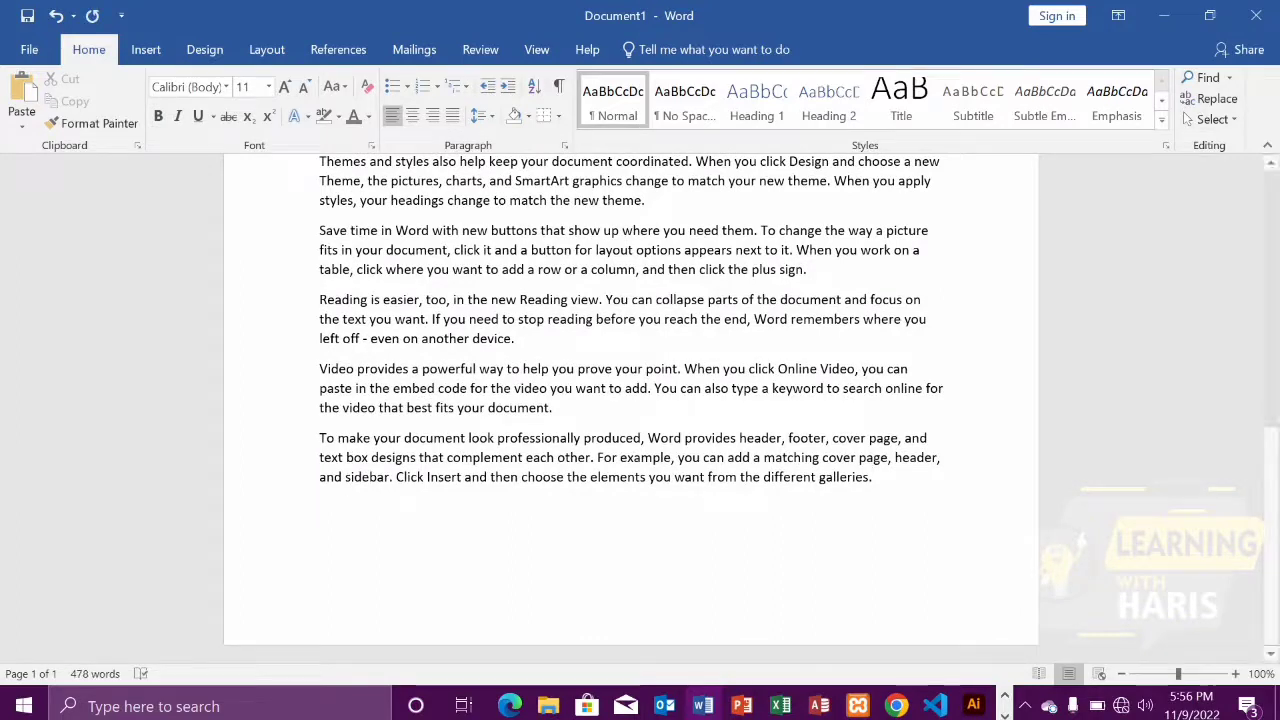
{"action": "left_click", "coordinate": [21, 128]}
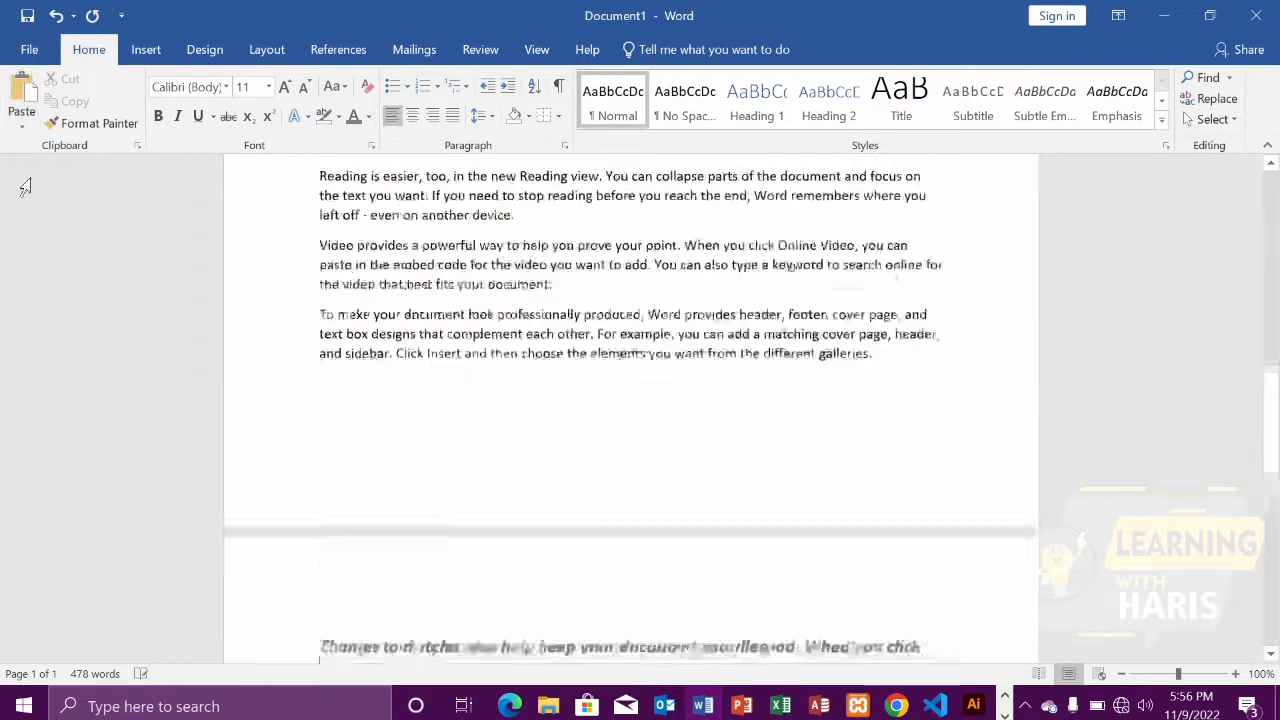
{"action": "left_click", "coordinate": [20, 175]}
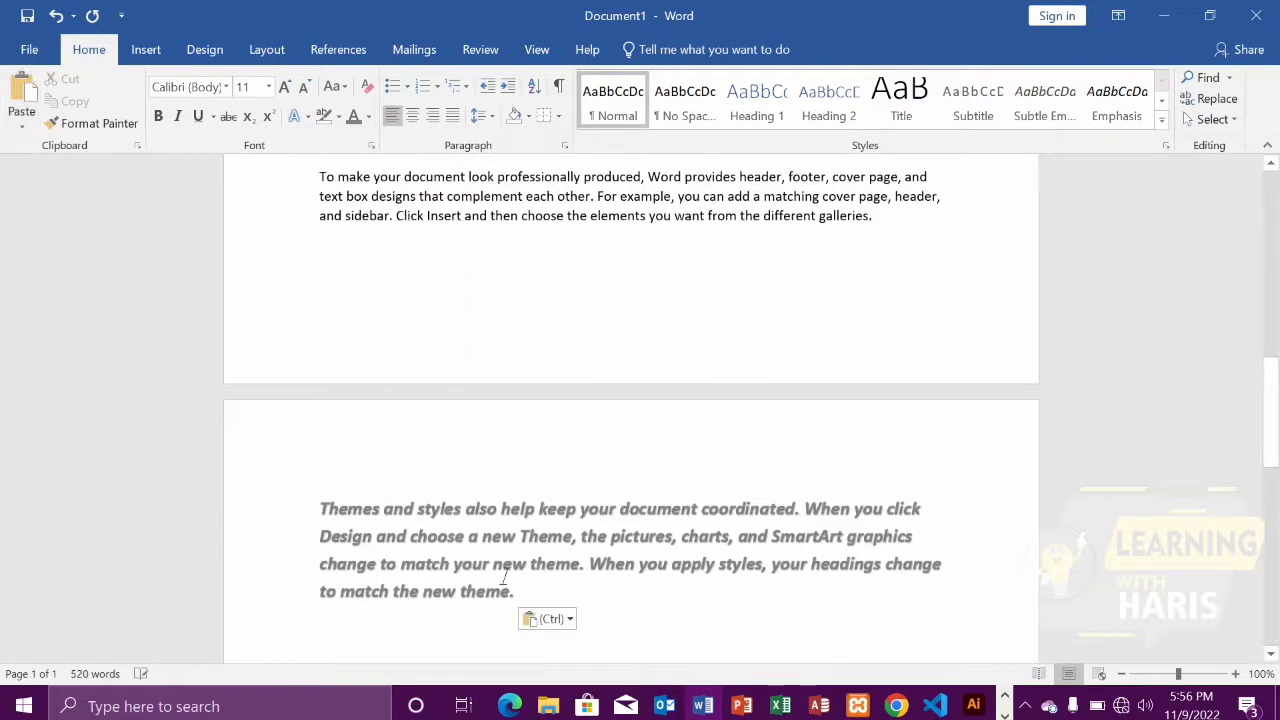
Paste the copied paragraph twice more below, once with Merge Formatting and once with Keep Text Only
{"action": "left_click", "coordinate": [21, 124]}
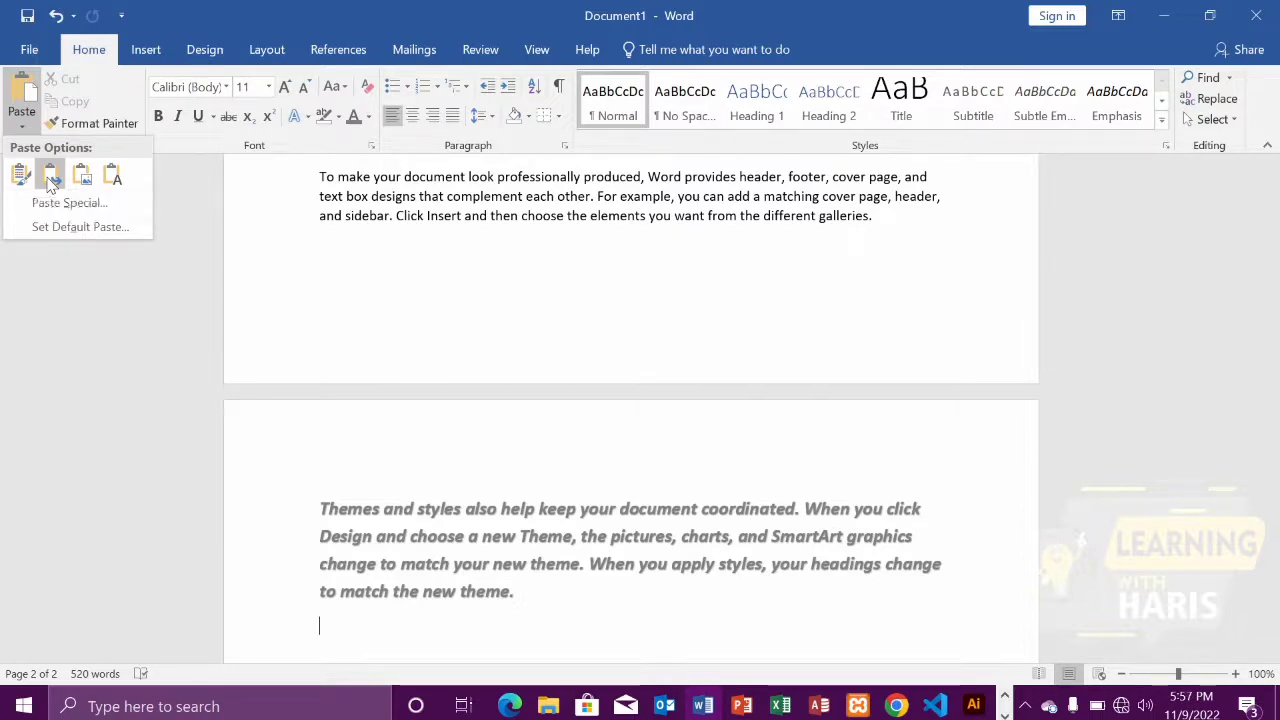
{"action": "left_click", "coordinate": [51, 176]}
{"action": "scroll", "coordinate": [497, 476], "scroll_direction": "down", "scroll_amount": 1}
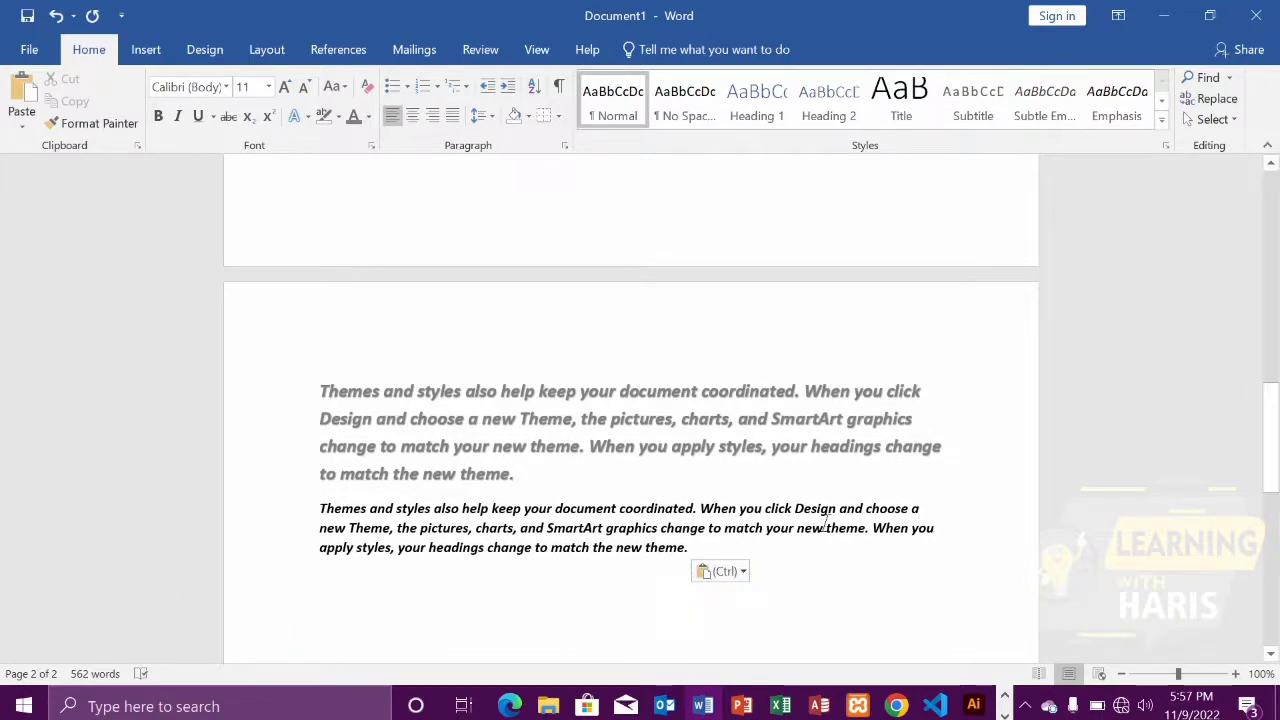
{"action": "left_click", "coordinate": [22, 118]}
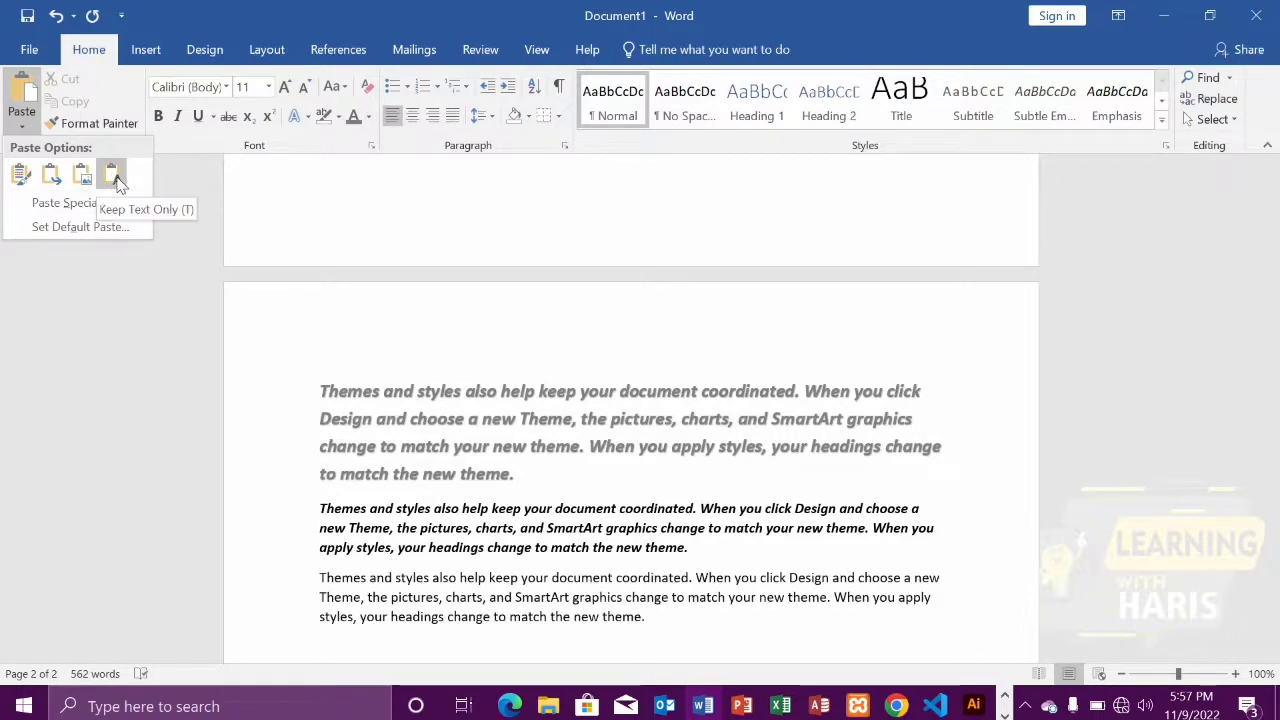
{"action": "left_click", "coordinate": [117, 180]}
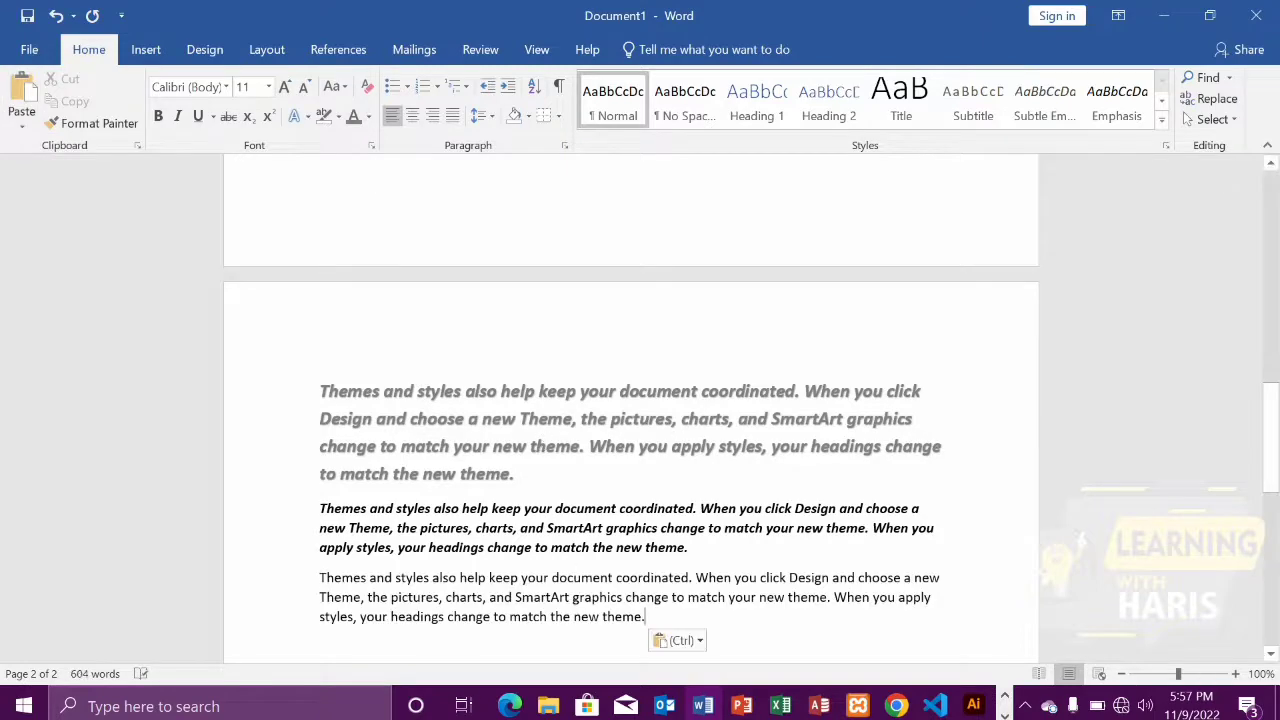
Look through the Paste Special options, including Formatted Text (RTF) and Paste link, and close the dialog without pasting
{"action": "left_click", "coordinate": [22, 122]}
{"action": "left_click", "coordinate": [64, 201]}
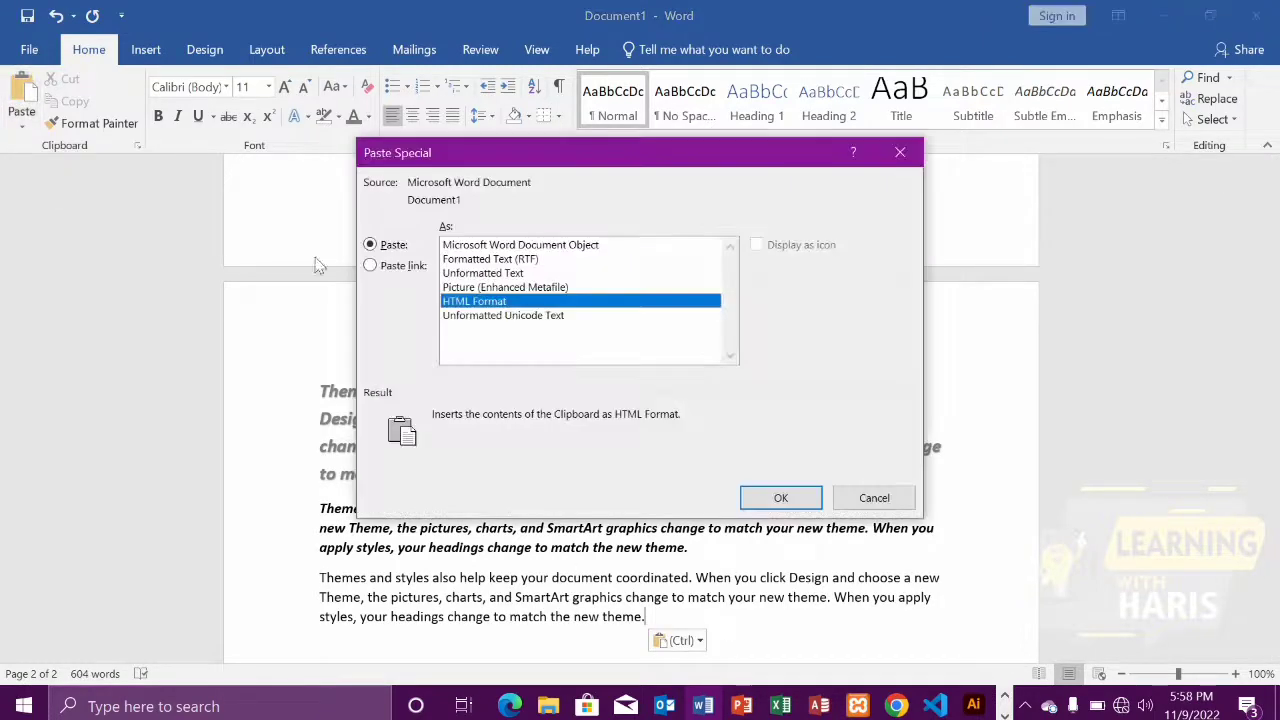
{"action": "left_click", "coordinate": [510, 259]}
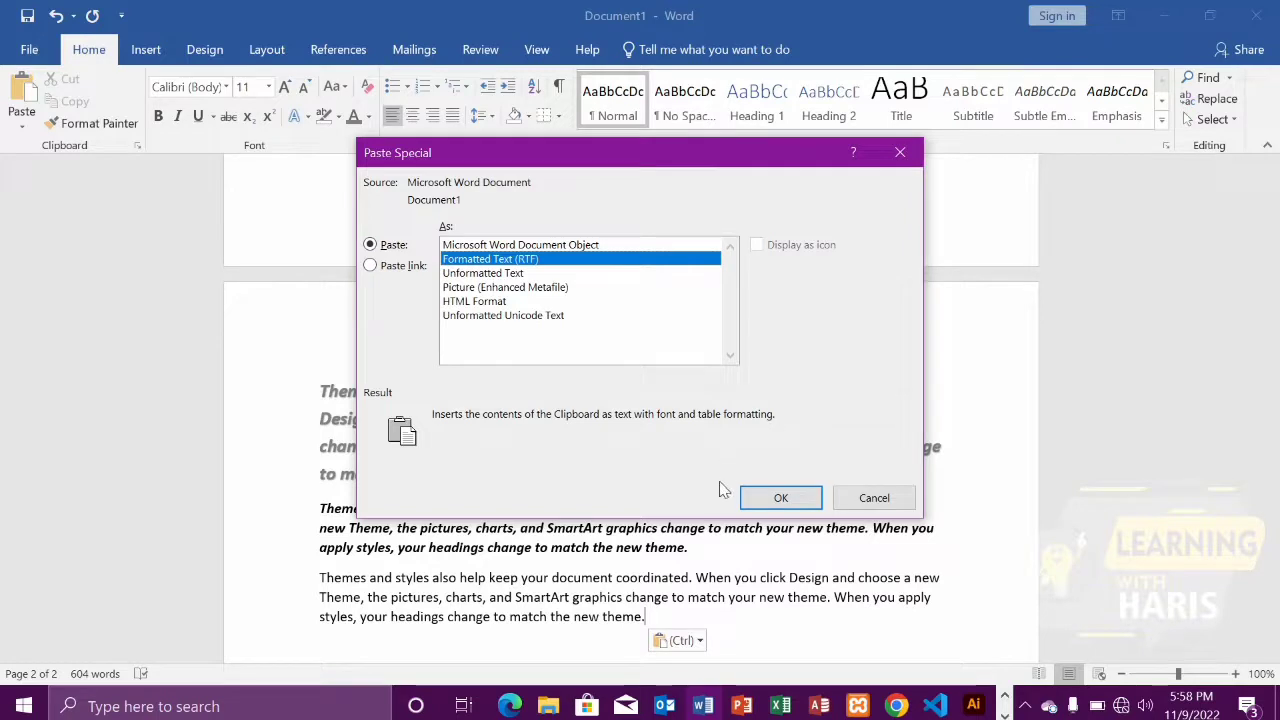
{"action": "left_click", "coordinate": [372, 265]}
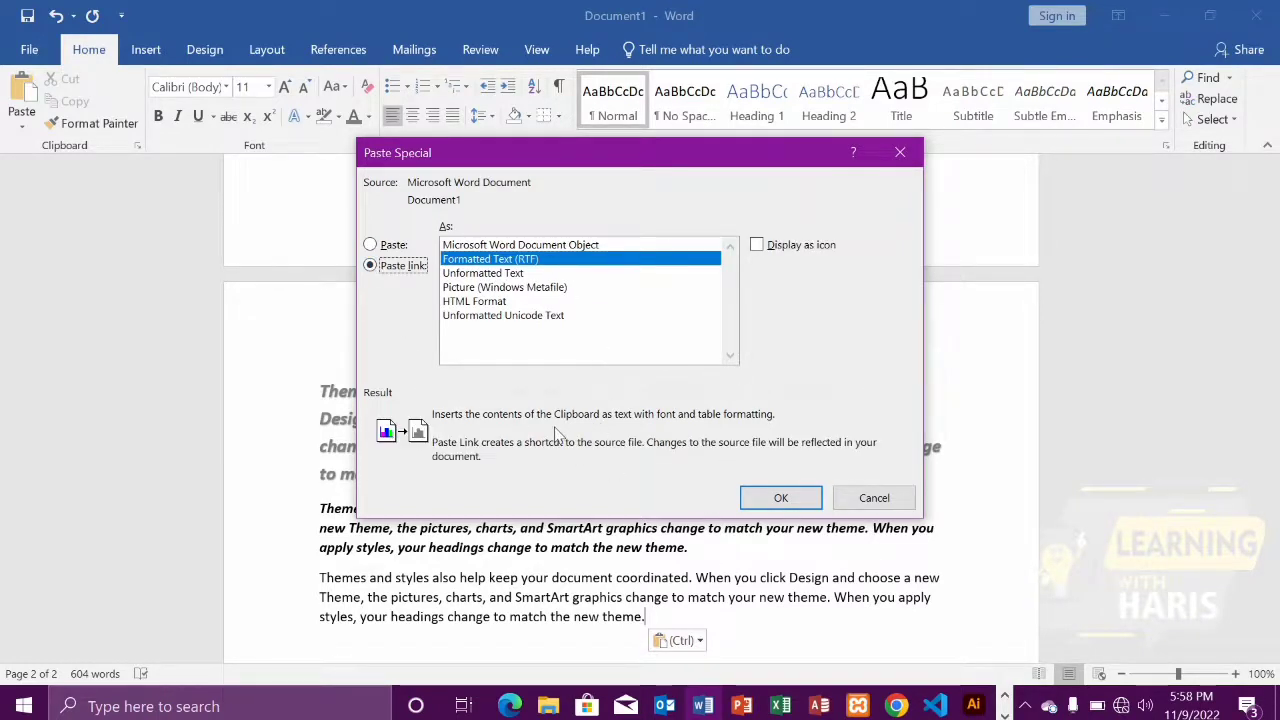
{"action": "left_click", "coordinate": [900, 152]}
Show the items collected in the Clipboard pane and close it again
{"action": "scroll", "coordinate": [93, 172], "scroll_direction": "up", "scroll_amount": 15}
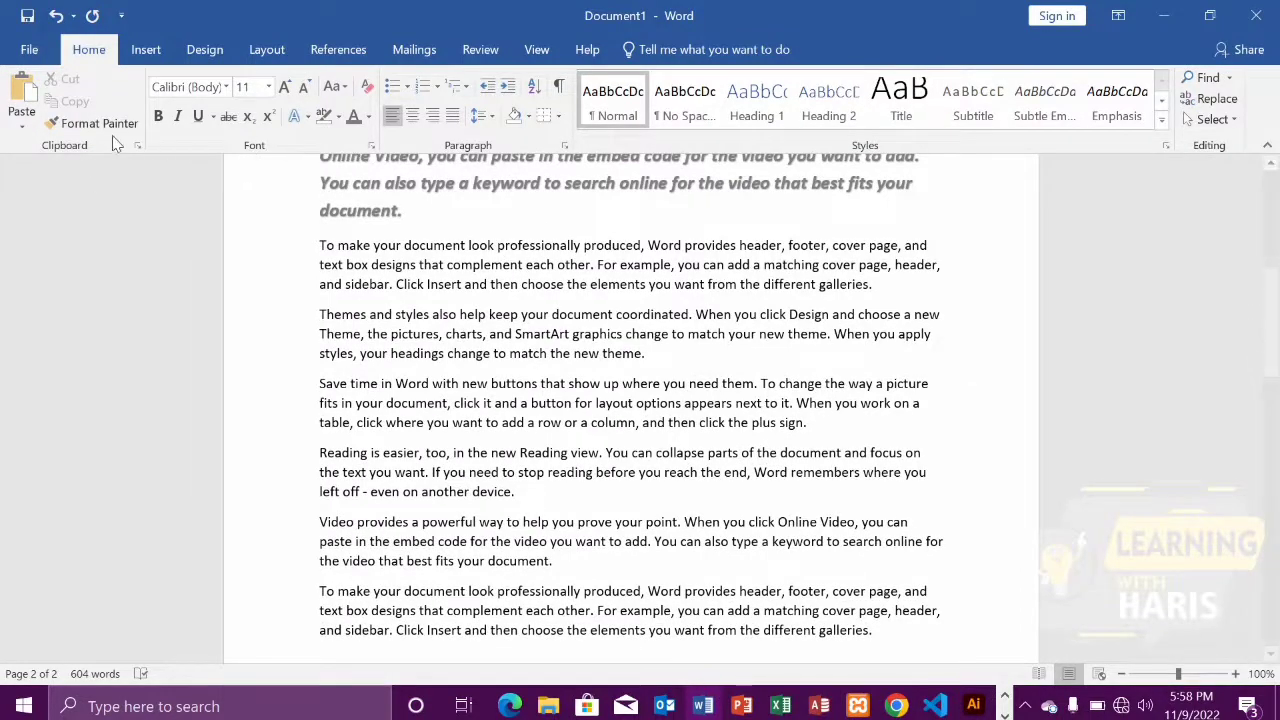
{"action": "left_click", "coordinate": [138, 146]}
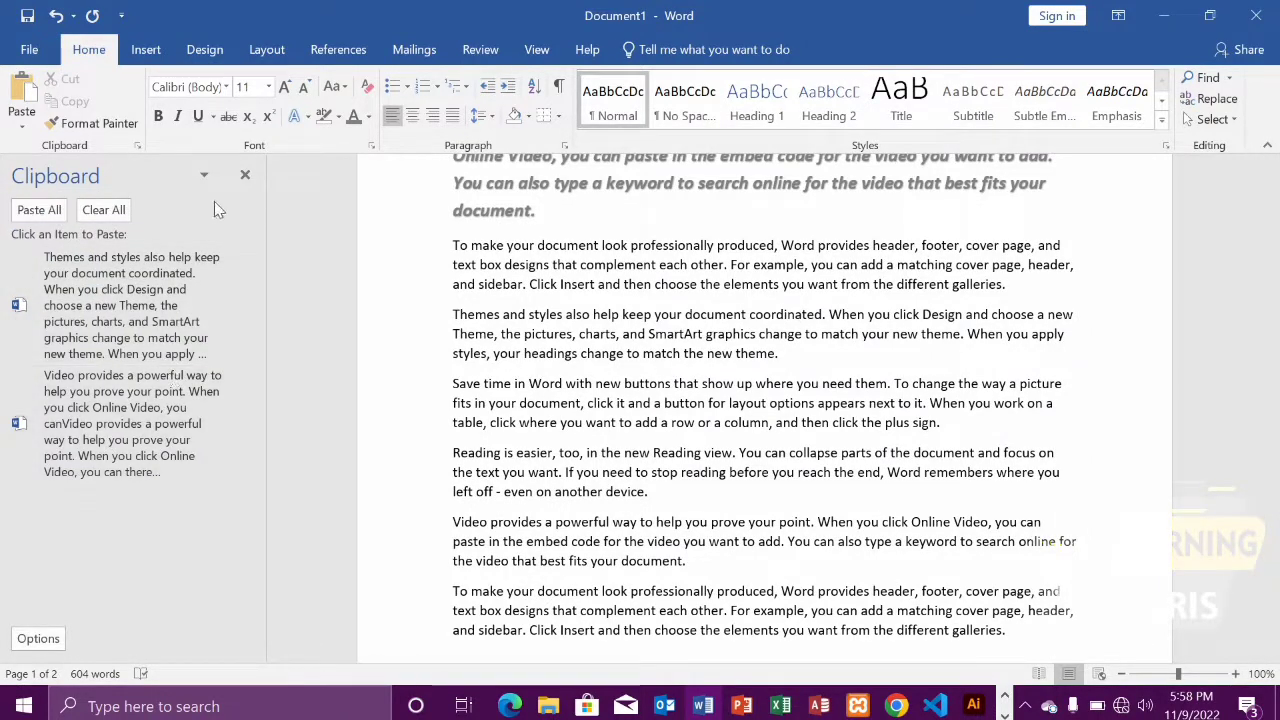
{"action": "left_click", "coordinate": [245, 175]}
Examine the font colors, underline styles and Strikethrough effect in the Font dialog, leaving Strikethrough off
{"action": "left_click", "coordinate": [371, 145]}
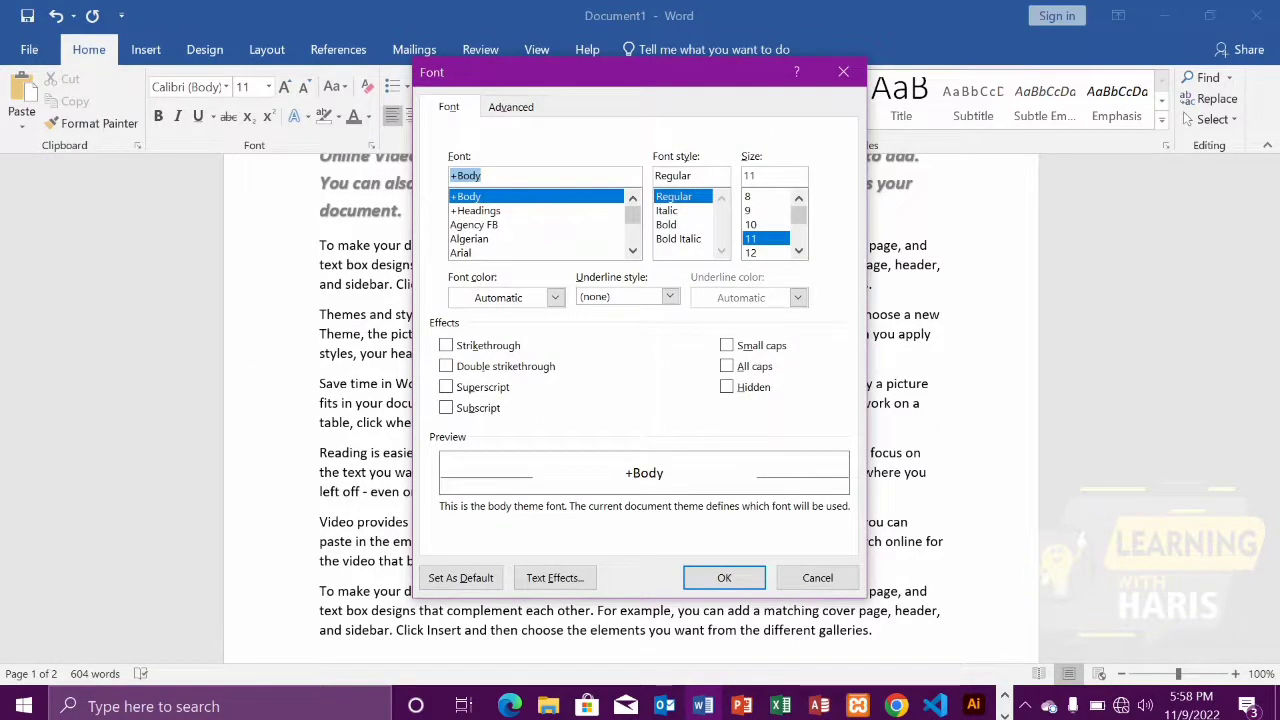
{"action": "left_click", "coordinate": [554, 298]}
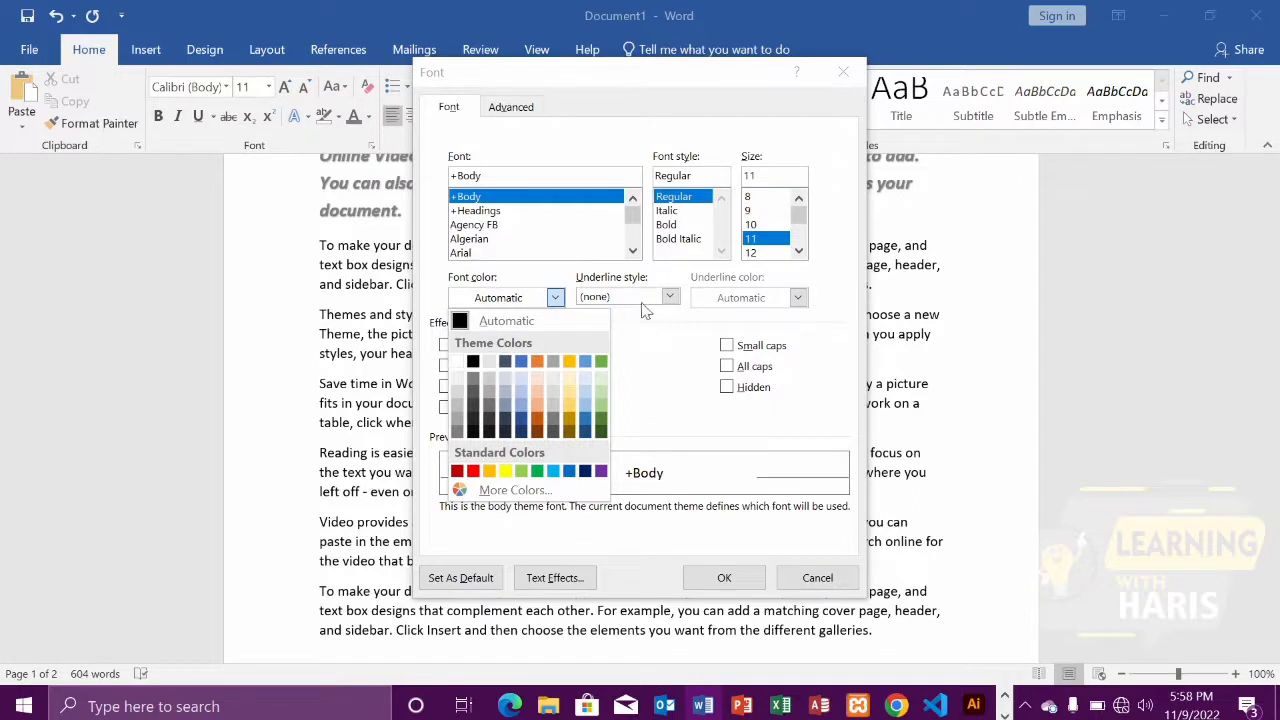
{"action": "left_click", "coordinate": [667, 304]}
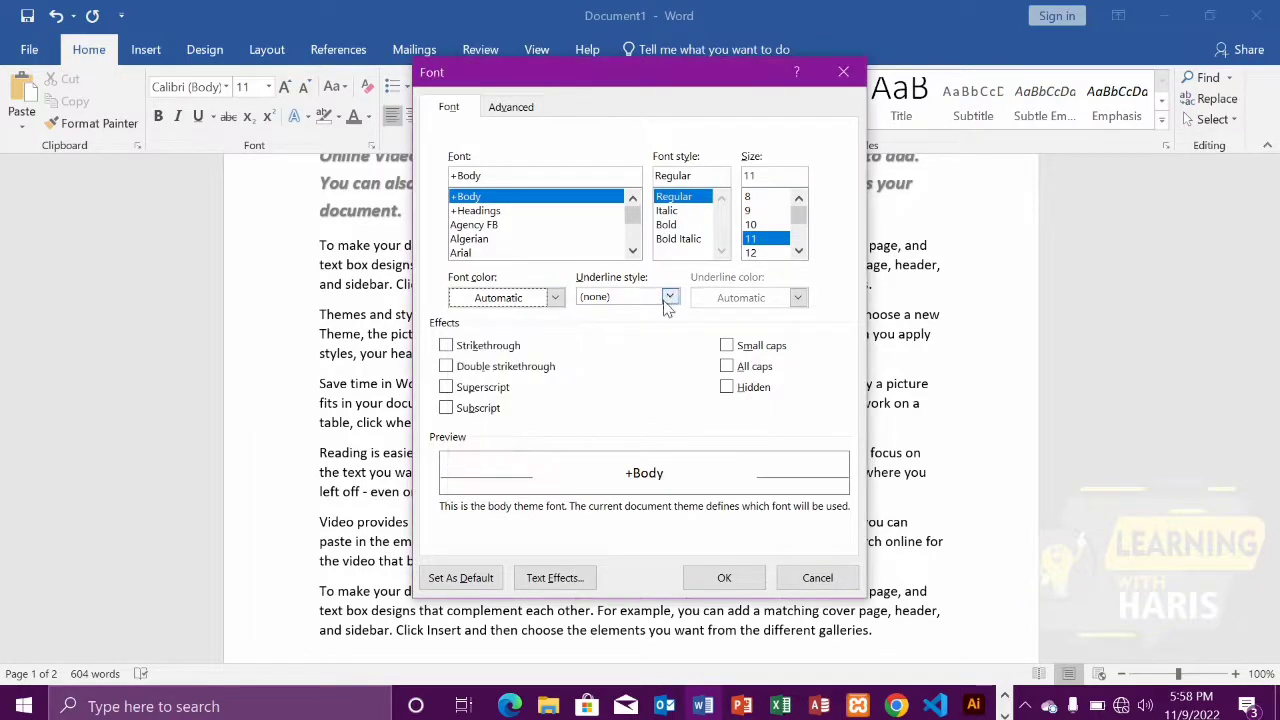
{"action": "left_click", "coordinate": [667, 302]}
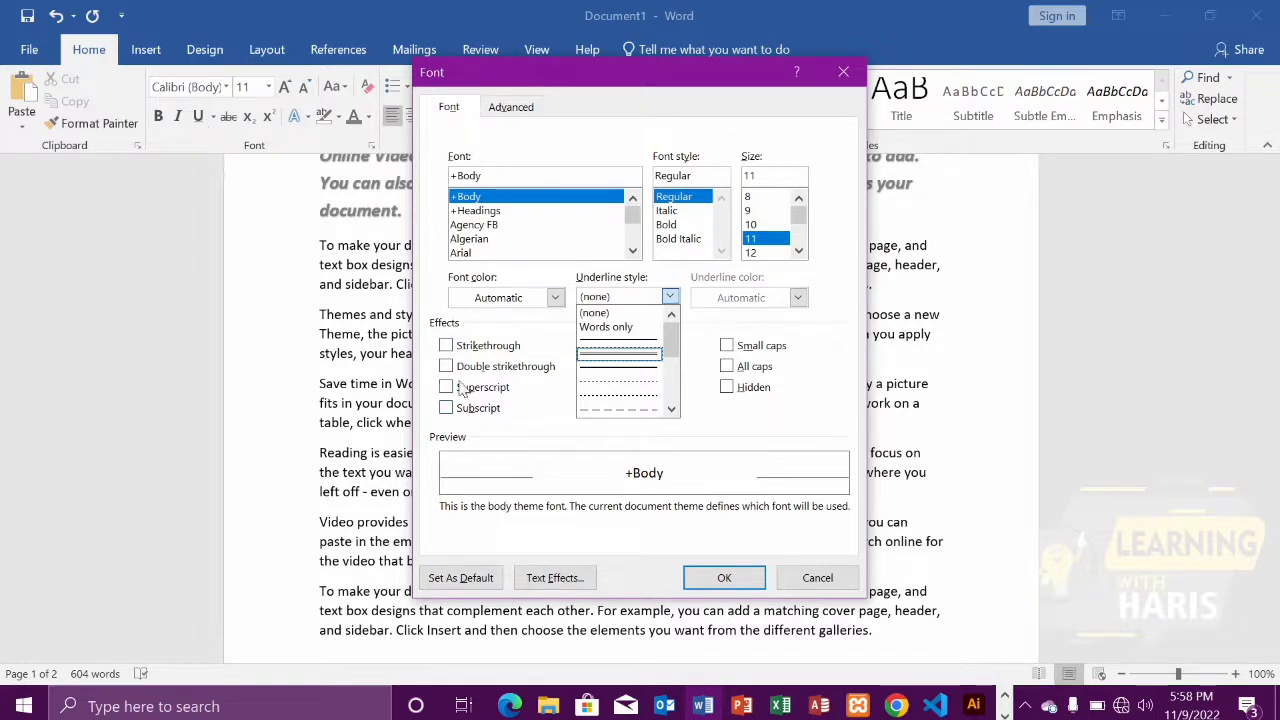
{"action": "left_click", "coordinate": [448, 346]}
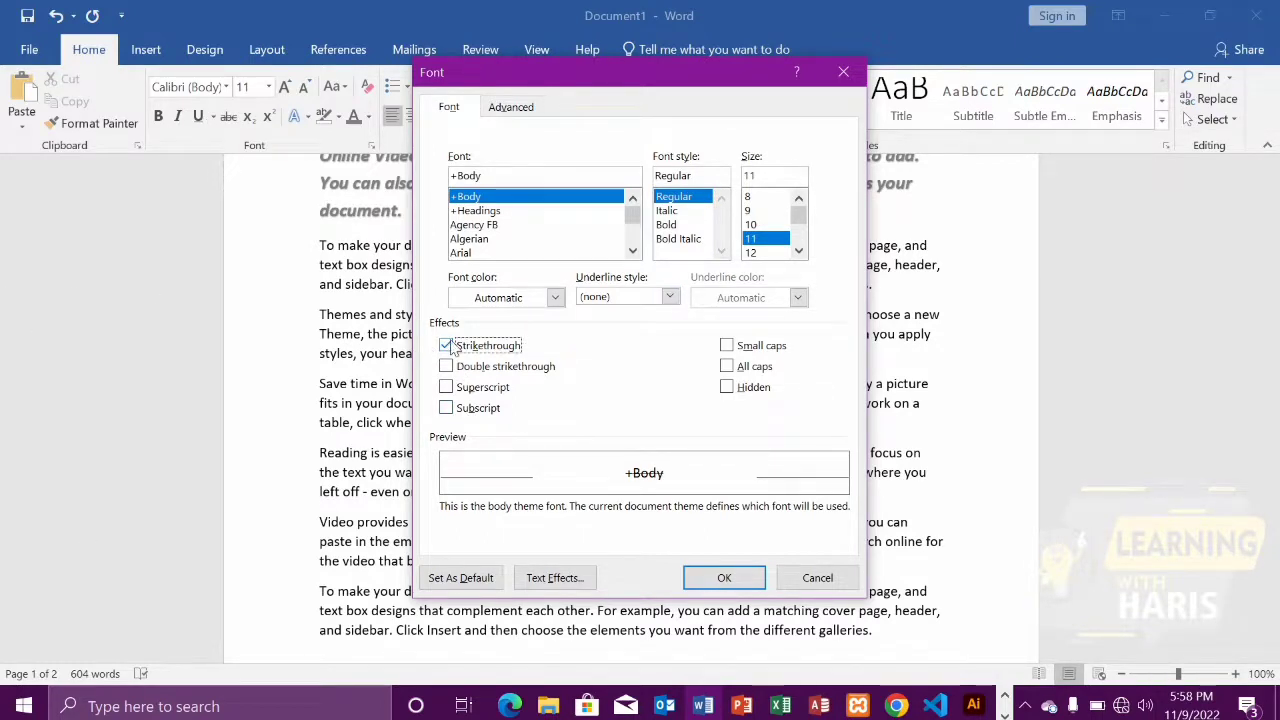
{"action": "left_click", "coordinate": [446, 345]}
Look at the Text Fill options under Text Effects, trying No fill, and close the text effects settings
{"action": "left_click", "coordinate": [540, 585]}
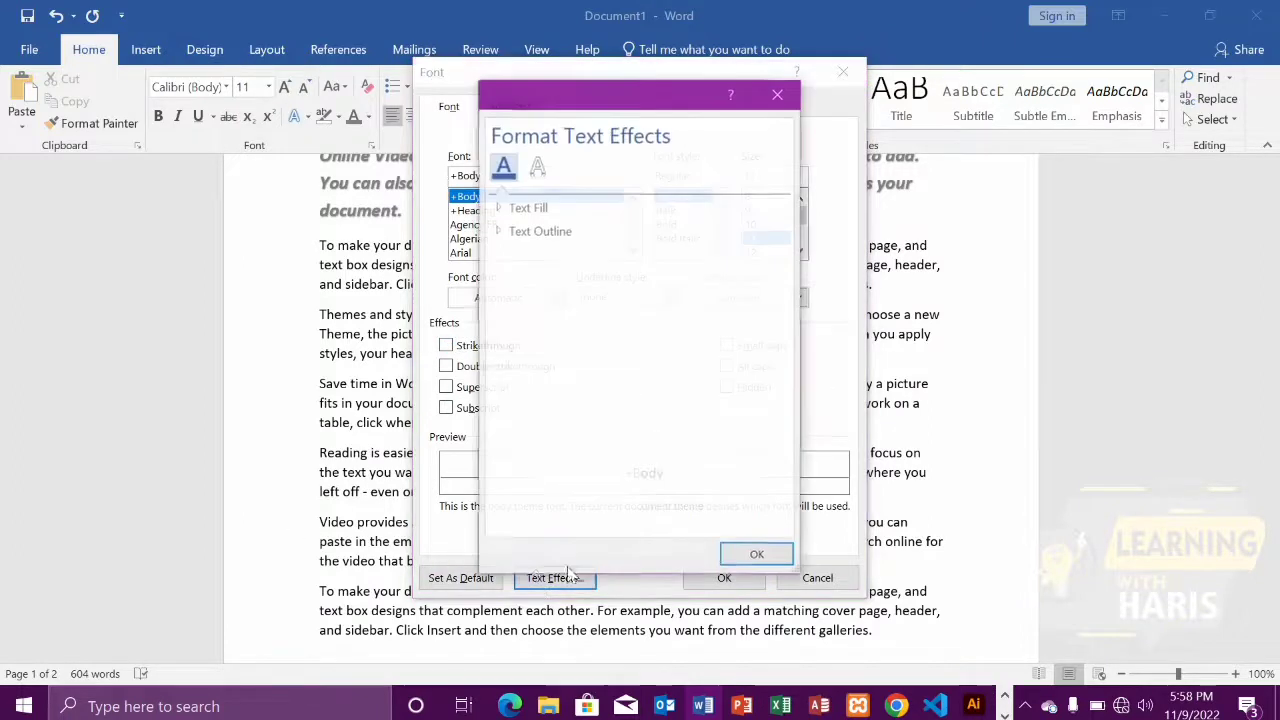
{"action": "left_click", "coordinate": [506, 207]}
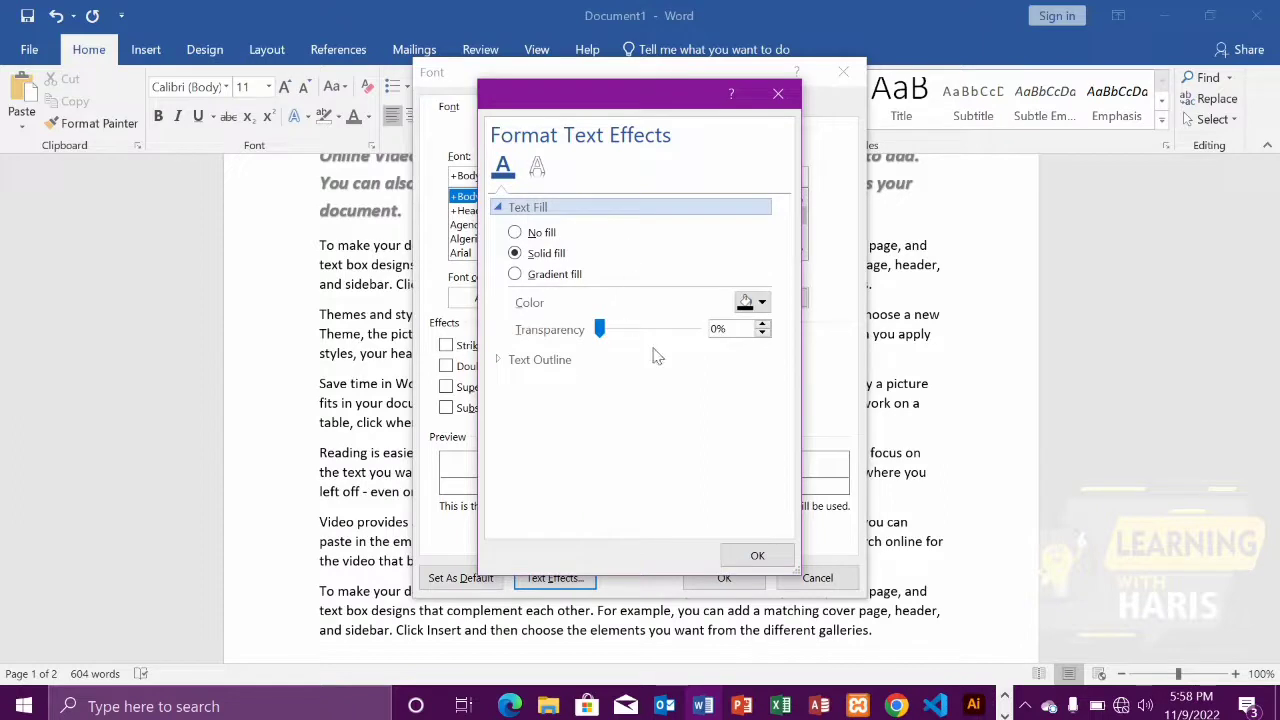
{"action": "left_click", "coordinate": [535, 234]}
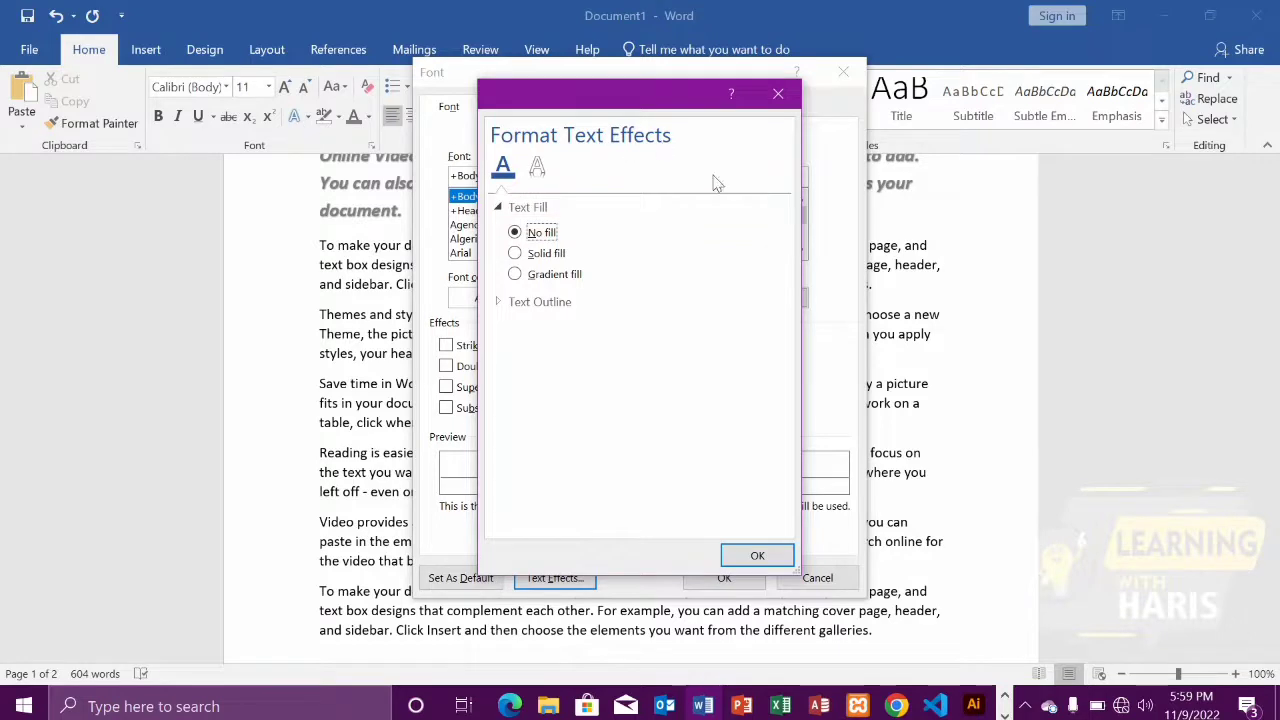
{"action": "left_click", "coordinate": [779, 94]}
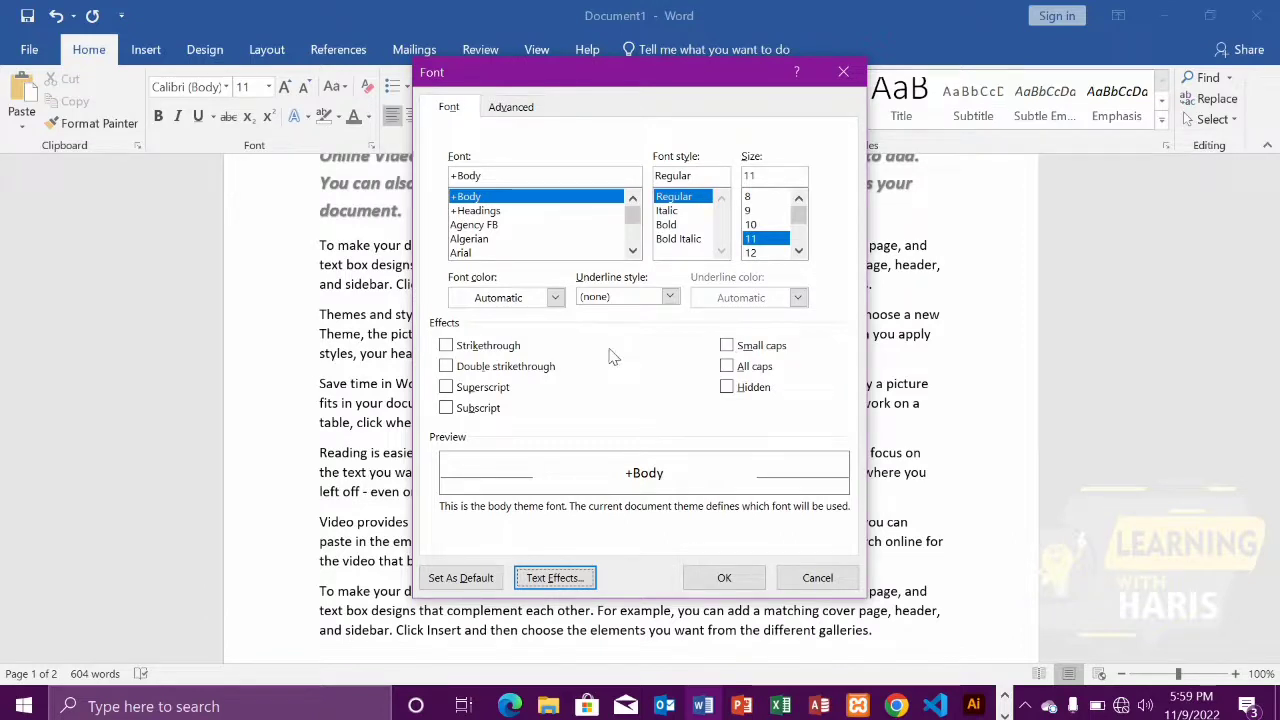
Examine the advanced character spacing settings and the available Scale percentages, and close the Font dialog
{"action": "left_click", "coordinate": [510, 110]}
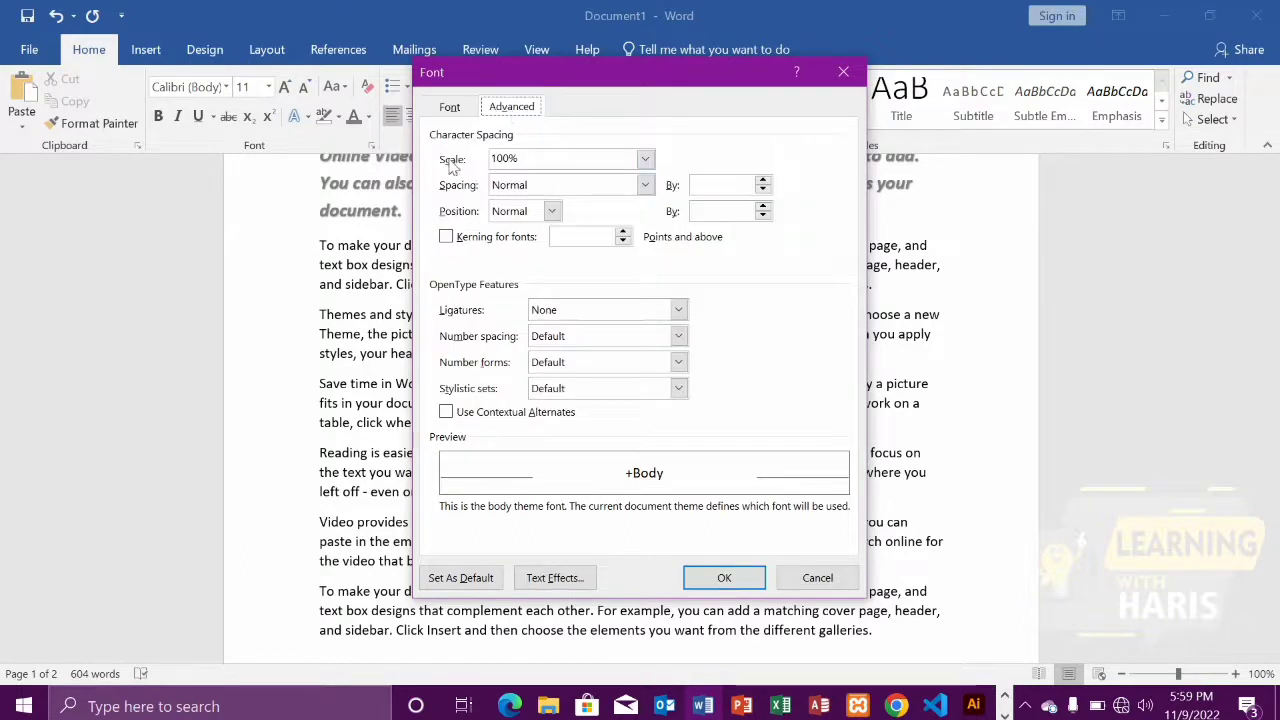
{"action": "left_click", "coordinate": [645, 160]}
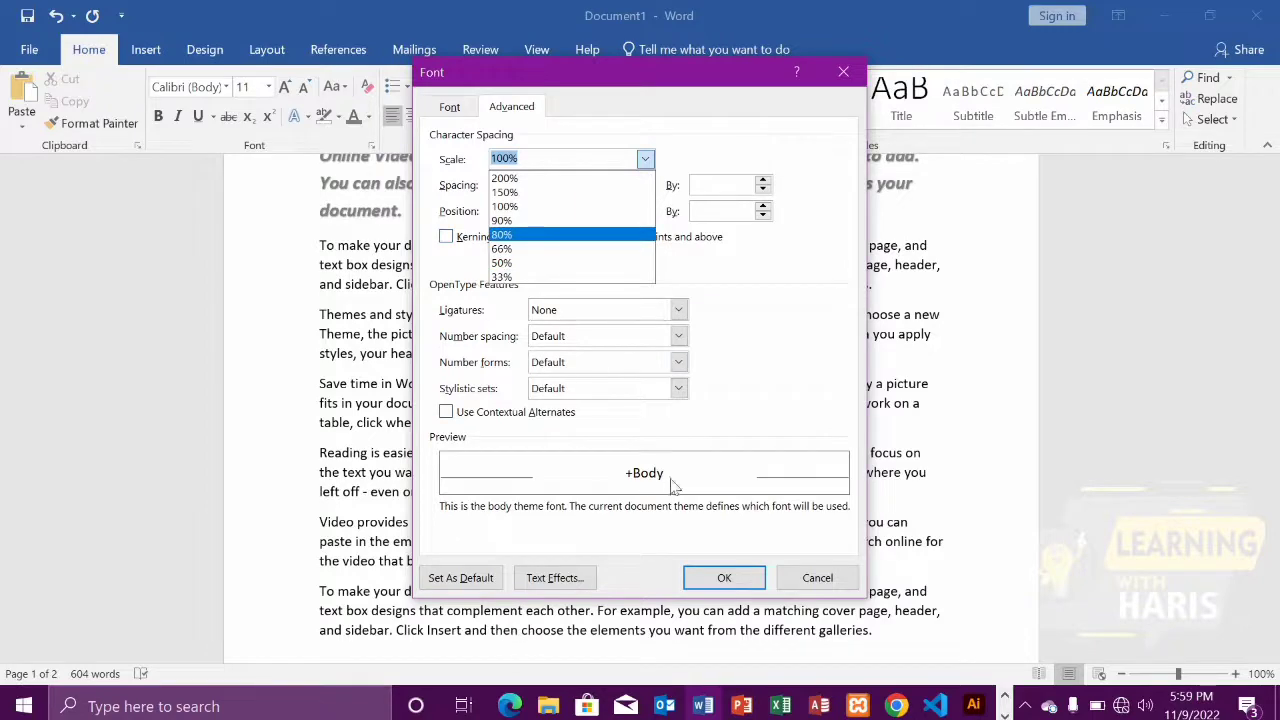
{"action": "left_click", "coordinate": [722, 577]}
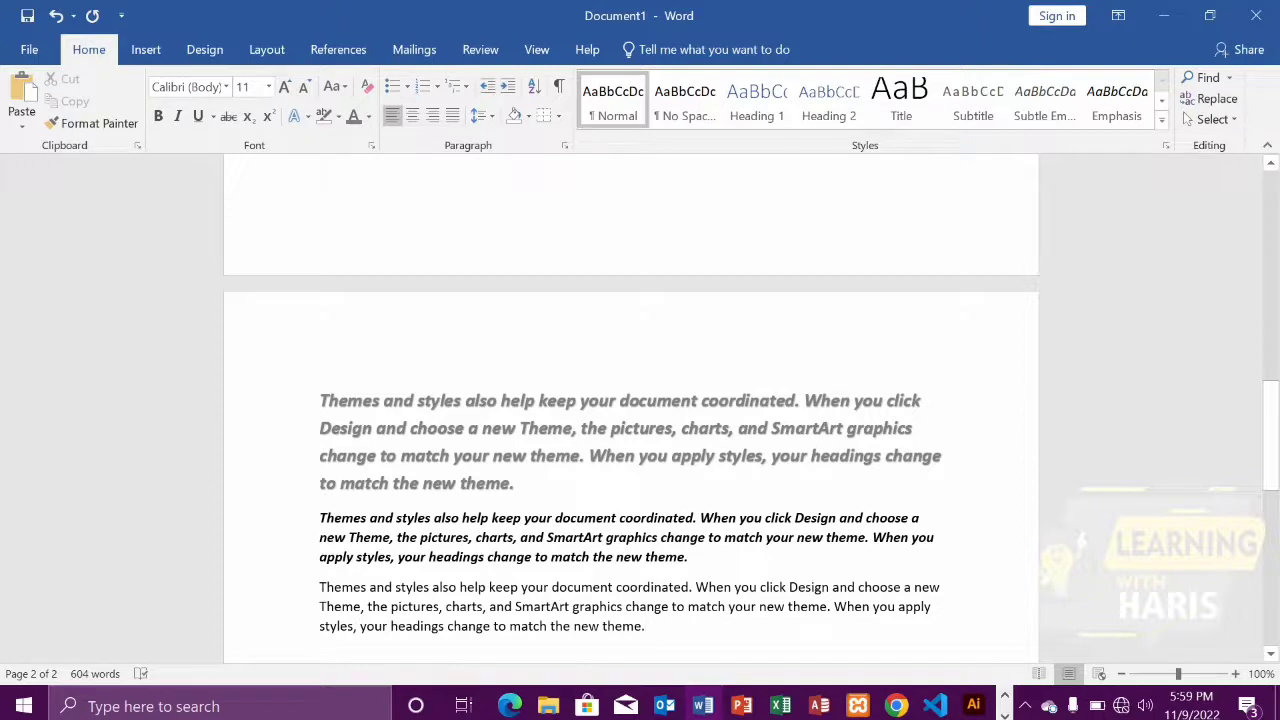
Minimize the Word window to return to the desktop
{"action": "scroll", "coordinate": [640, 435], "scroll_direction": "down", "scroll_amount": 1}
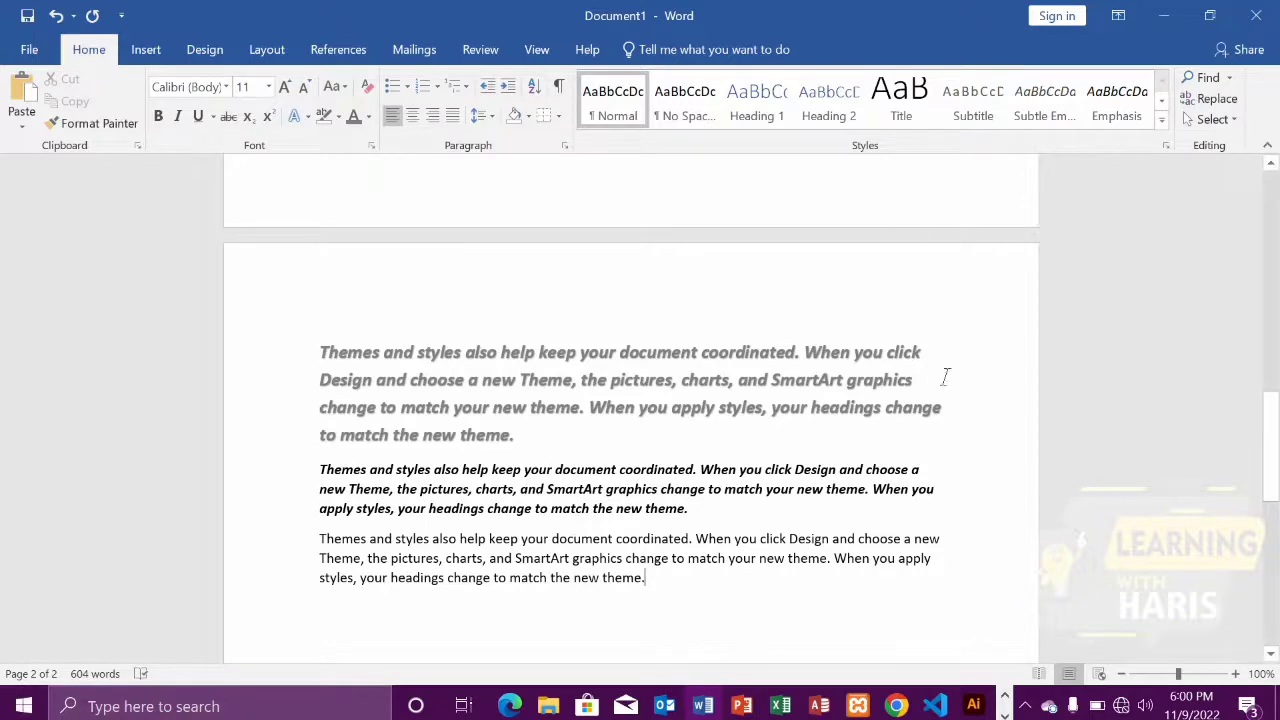
{"action": "left_click", "coordinate": [1166, 17]}
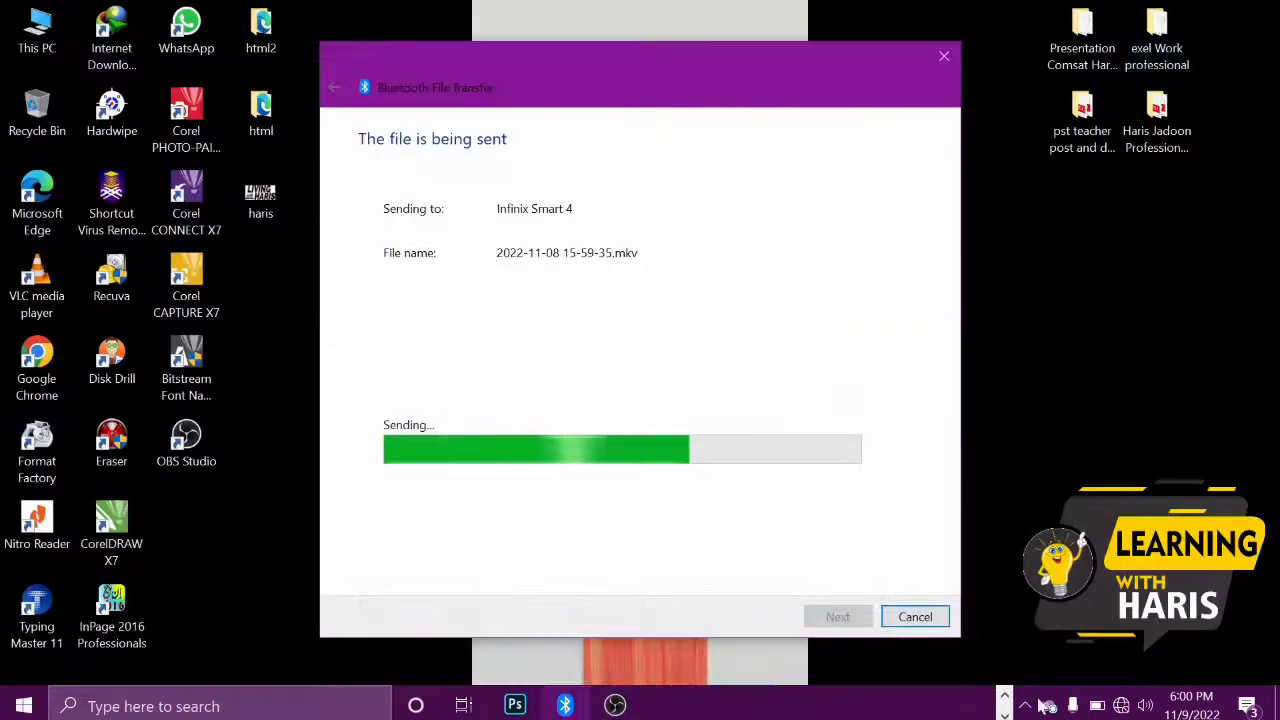